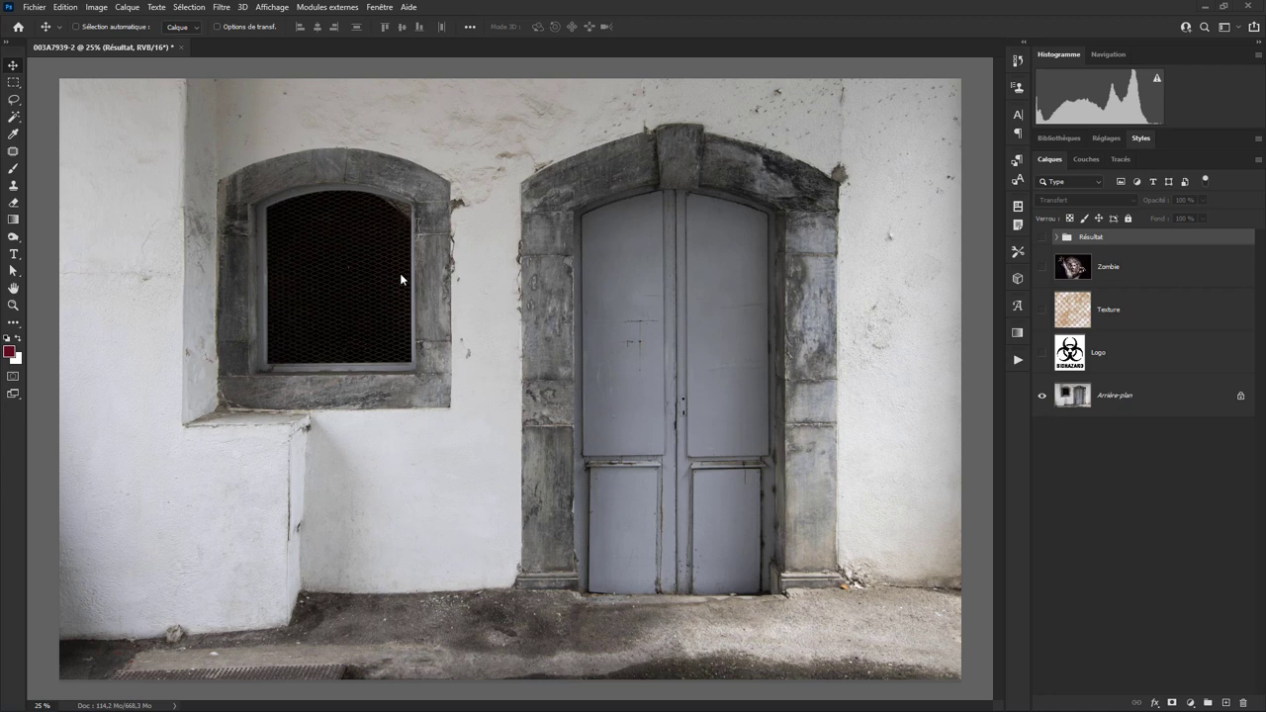
Step: Inspect the wall at 100%, then reveal the black biohazard Logo layer on the fitted image
{"action": "key", "text": "ctrl+plus"}
{"action": "key", "text": "ctrl+plus"}
{"action": "key", "text": "ctrl+plus"}
{"action": "key", "text": "ctrl+plus"}
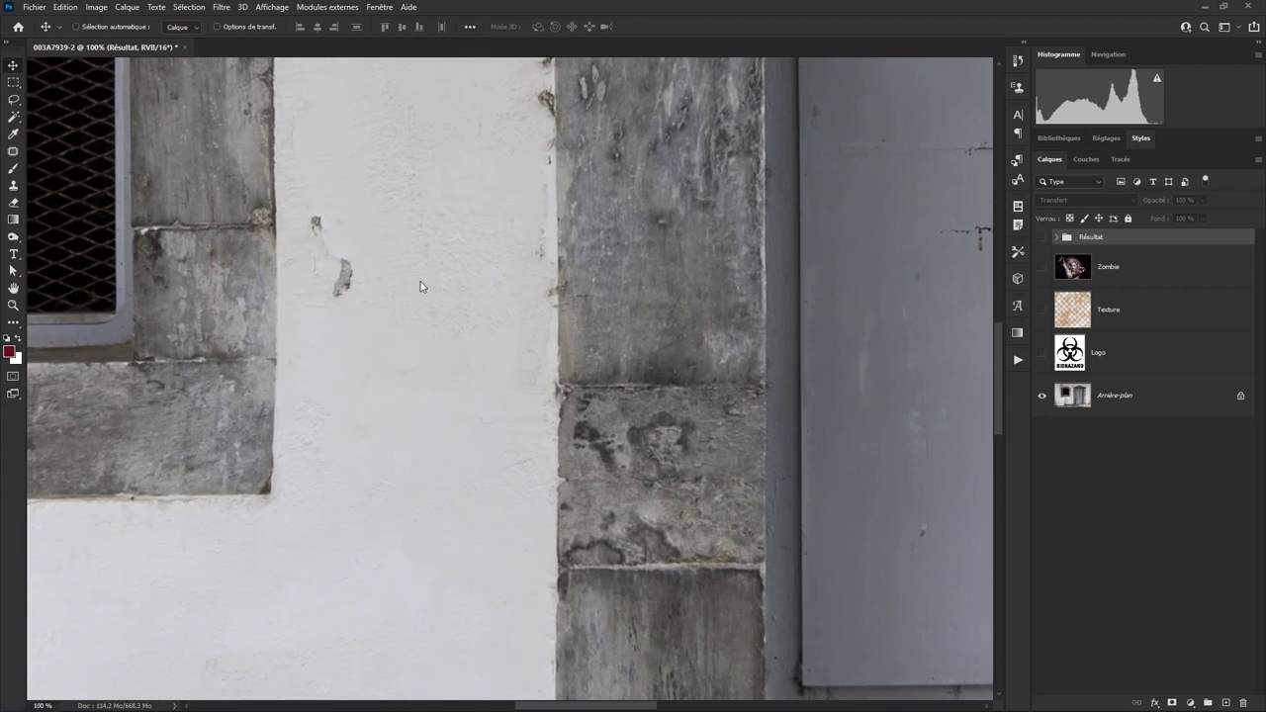
{"action": "left_click_drag", "start_coordinate": [143, 274], "coordinate": [356, 429]}
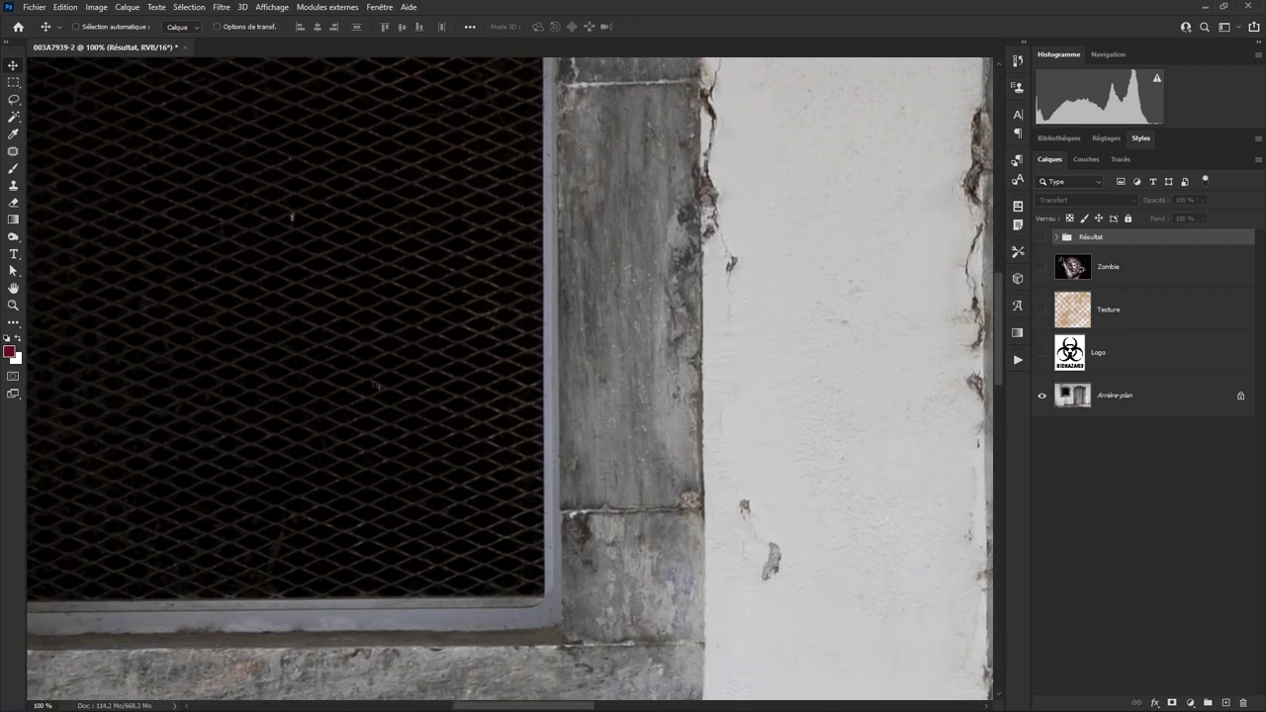
{"action": "key", "text": "ctrl+0"}
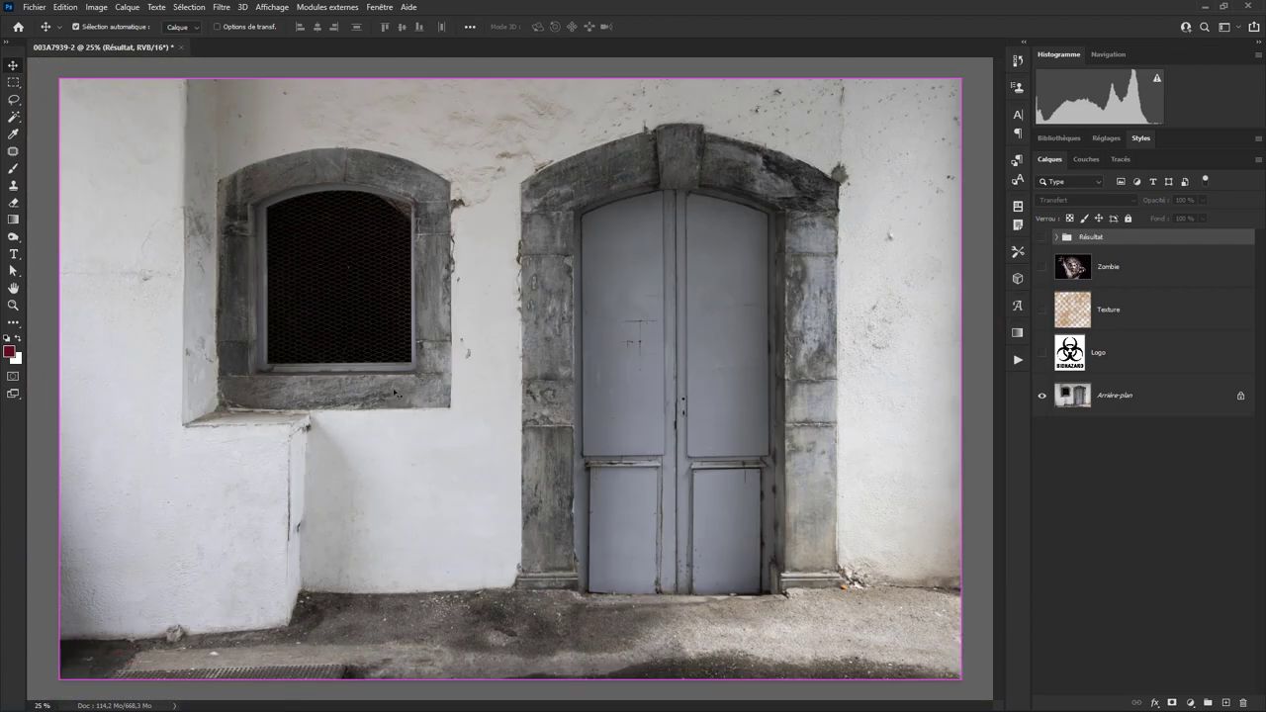
{"action": "left_click", "coordinate": [1041, 352]}
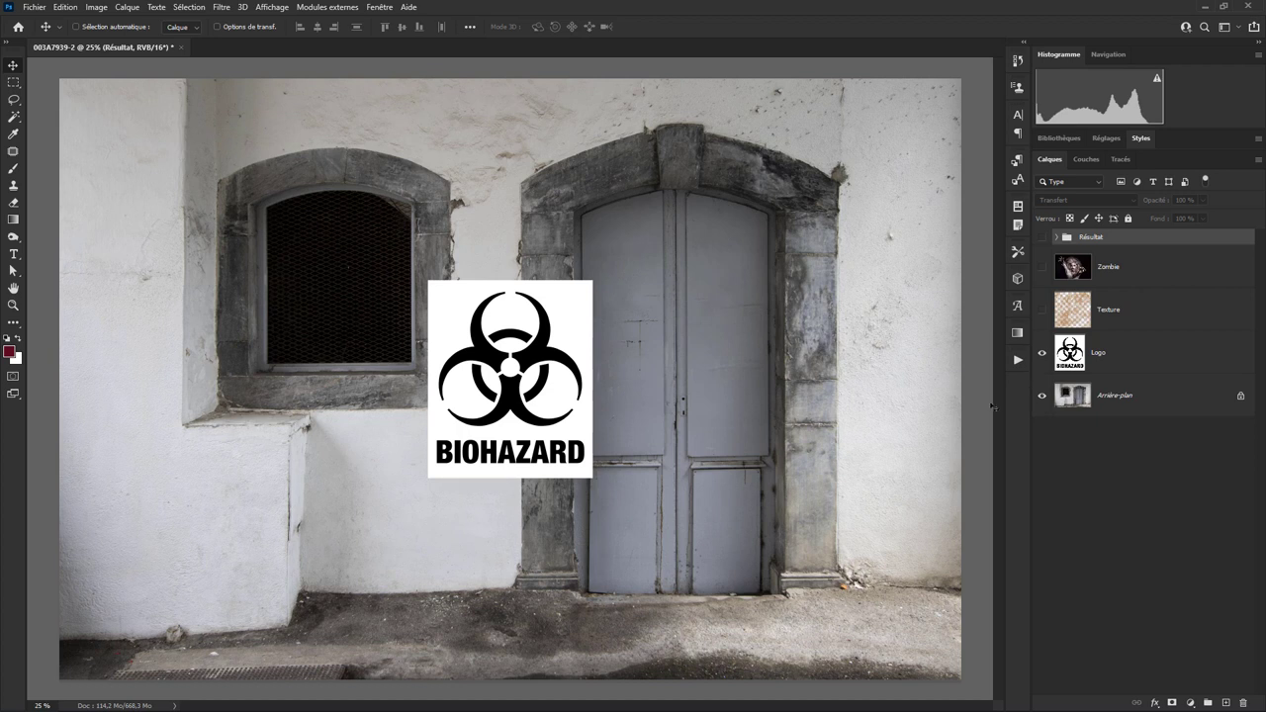
Step: Make the Texture and Zombie layers and the Résultat group visible
{"action": "left_click", "coordinate": [1042, 310]}
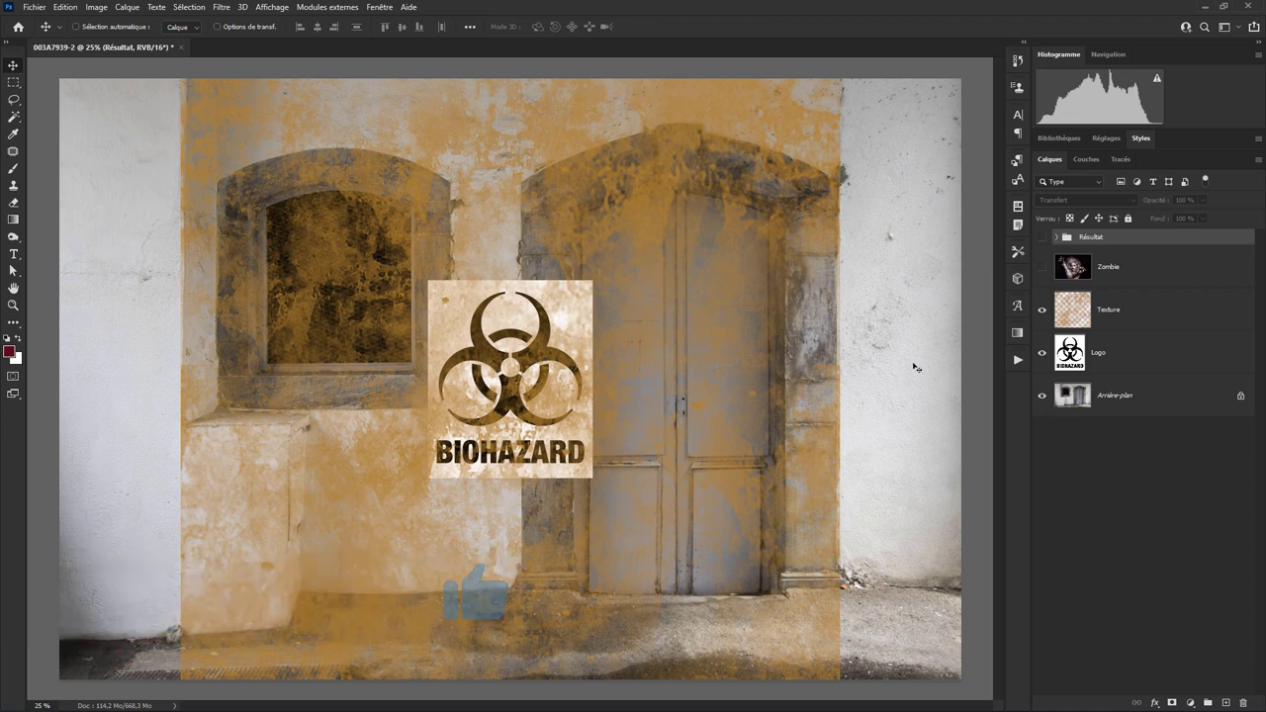
{"action": "left_click", "coordinate": [1041, 265]}
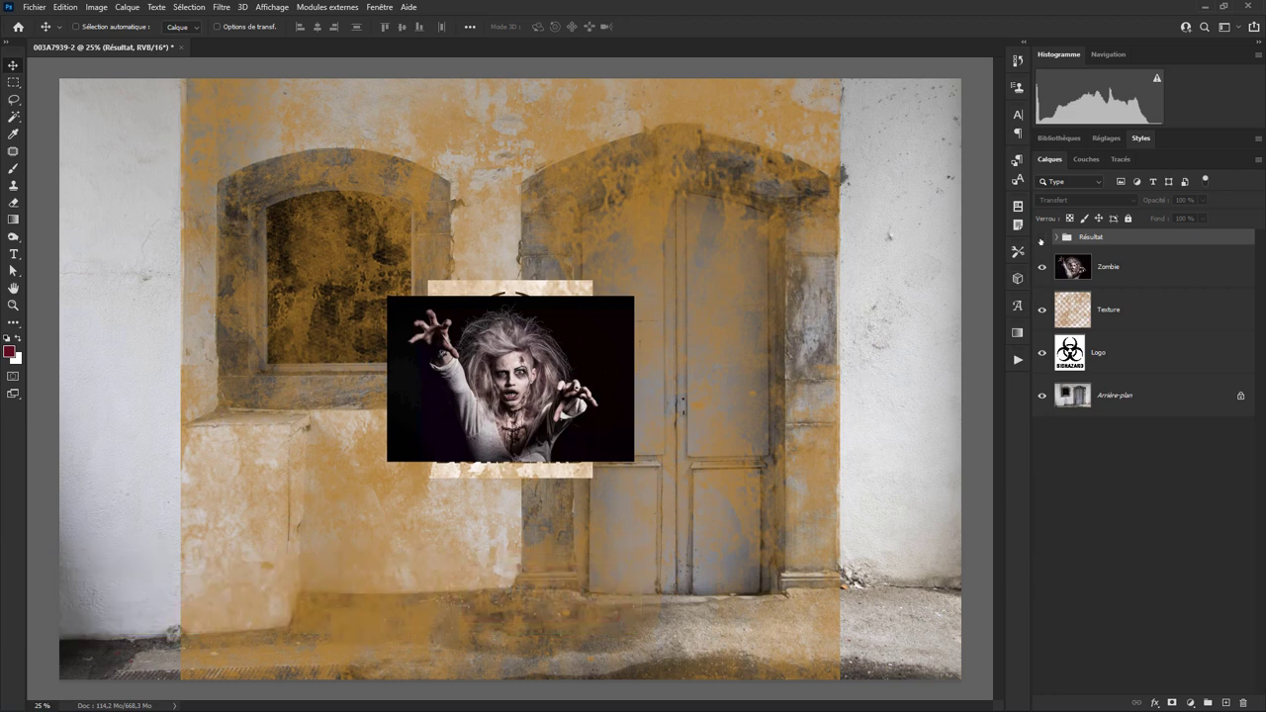
{"action": "left_click", "coordinate": [1041, 238]}
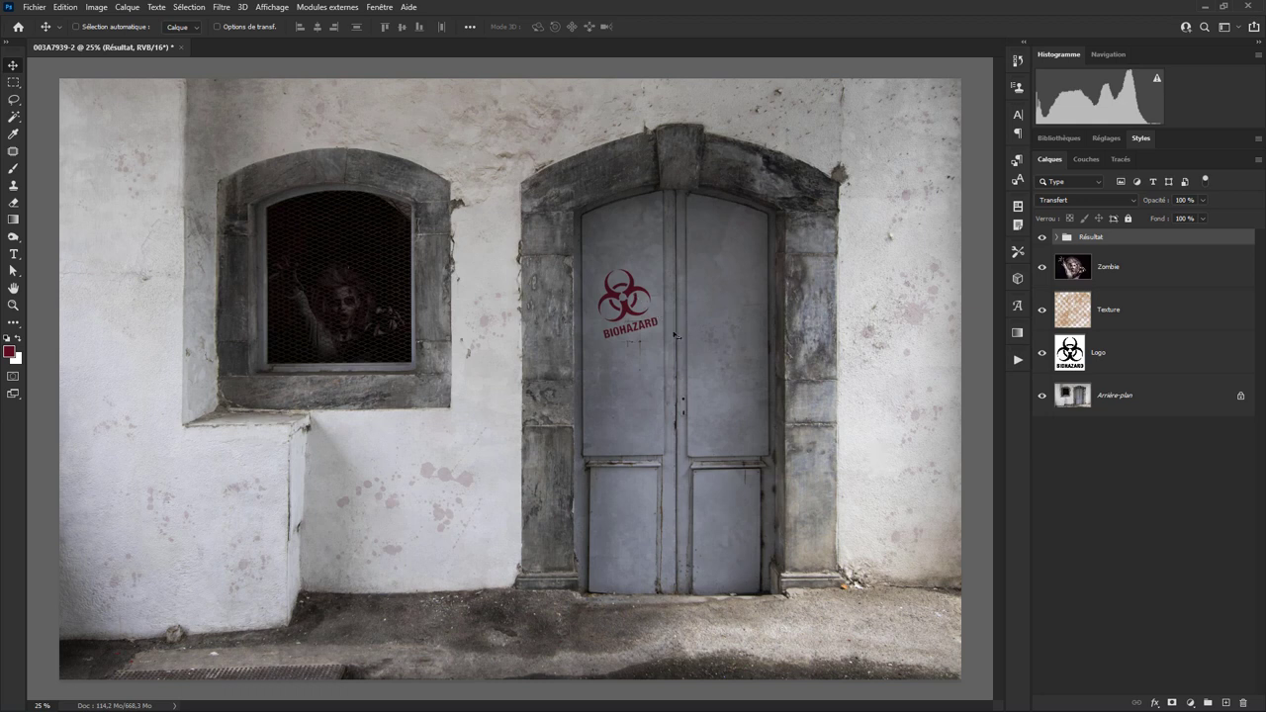
{"action": "key", "text": "ctrl+plus"}
{"action": "key", "text": "ctrl+plus"}
{"action": "key", "text": "ctrl+plus"}
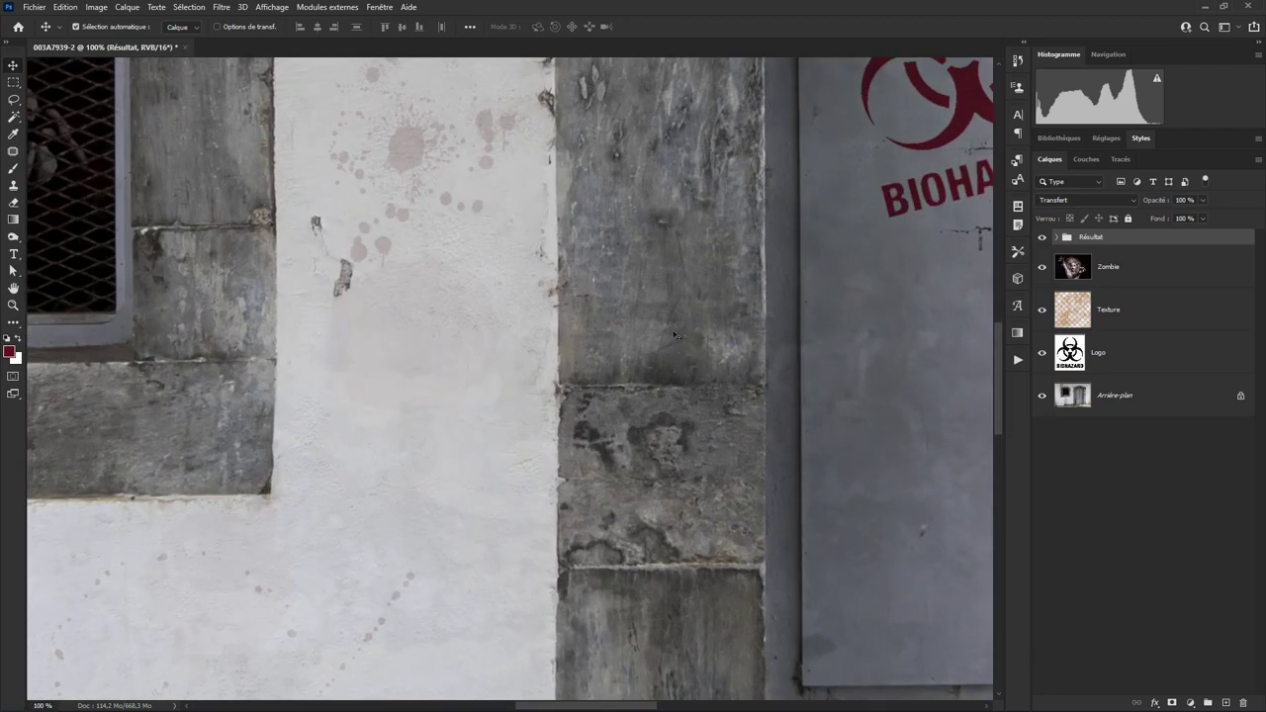
{"action": "left_click_drag", "start_coordinate": [674, 336], "coordinate": [579, 576]}
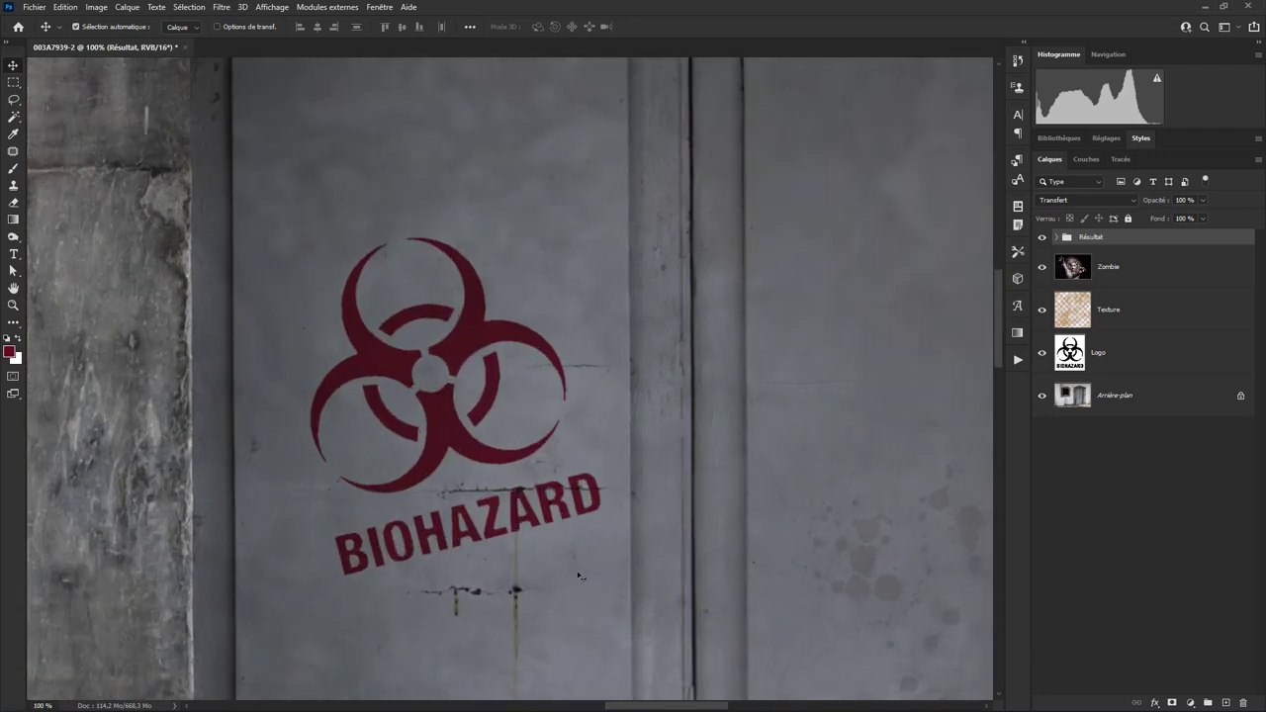
{"action": "key", "text": "ctrl+plus"}
{"action": "key", "text": "ctrl+plus"}
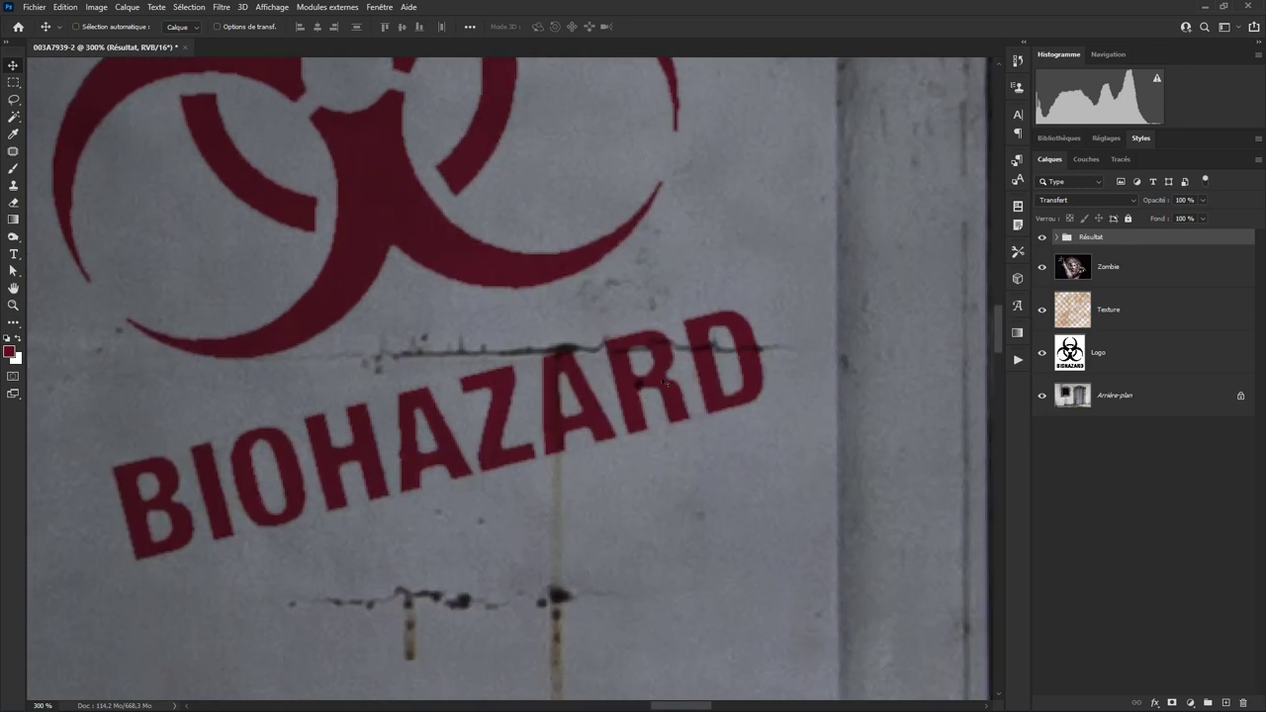
{"action": "key", "text": "ctrl+minus"}
{"action": "key", "text": "ctrl+minus"}
{"action": "key", "text": "ctrl+minus"}
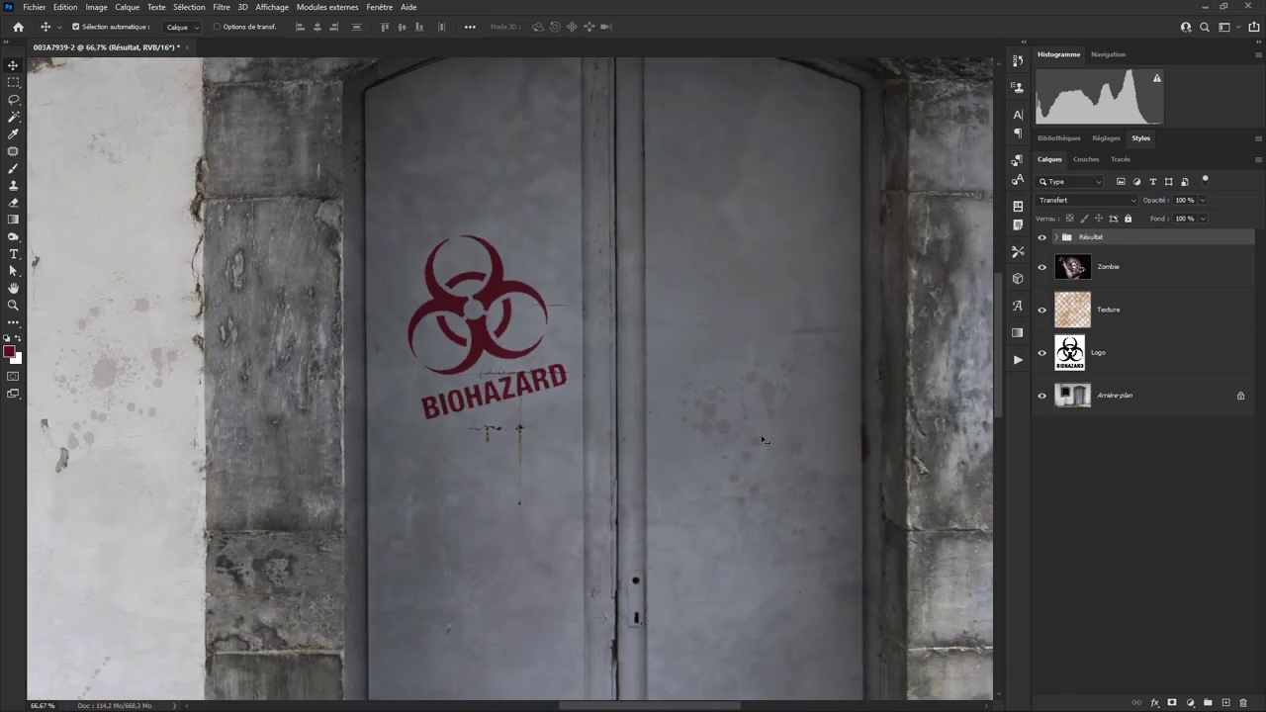
{"action": "key", "text": "ctrl"}
{"action": "key", "text": "ctrl+minus"}
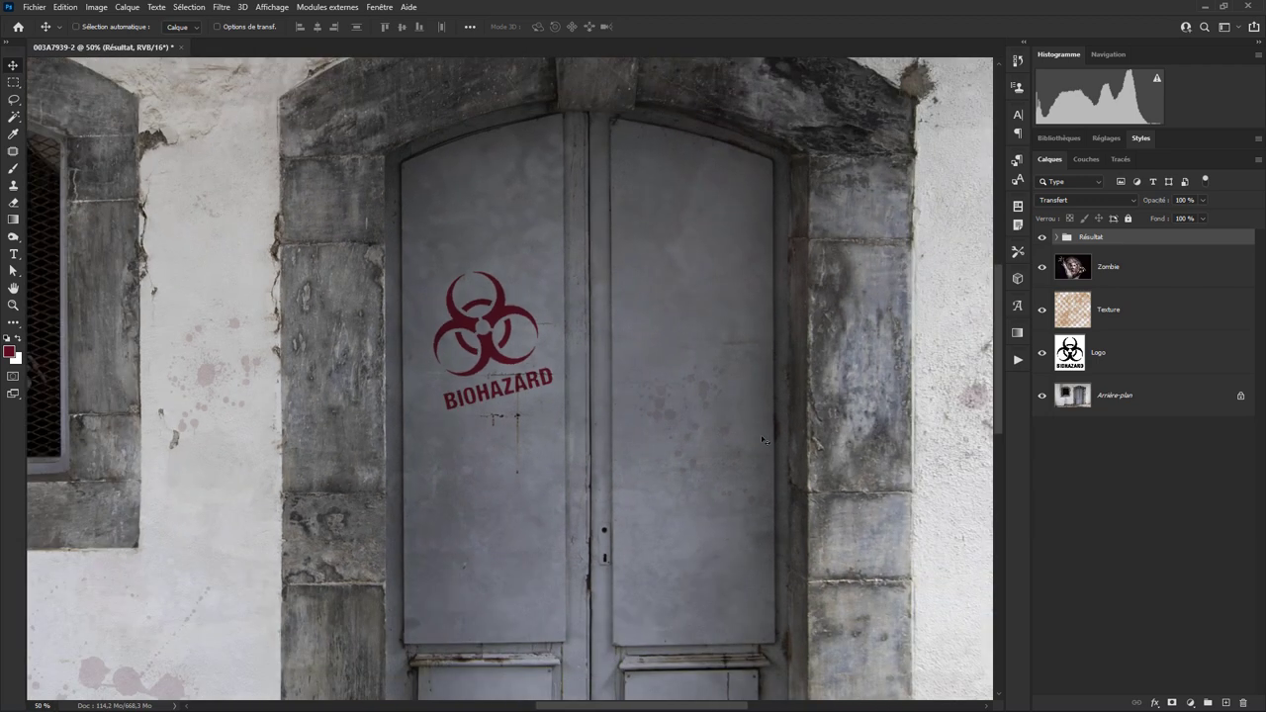
{"action": "key", "text": "ctrl+minus"}
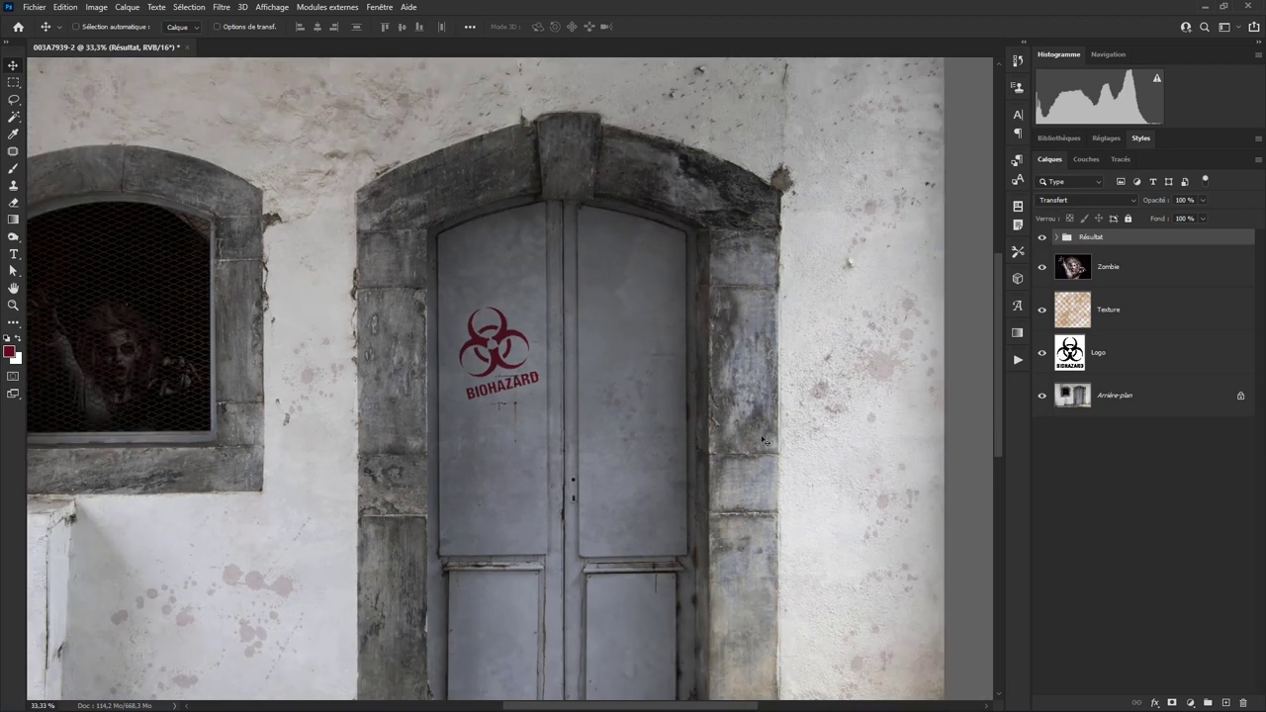
{"action": "mouse_move", "coordinate": [145, 388]}
{"action": "left_mouse_down"}
{"action": "mouse_move", "coordinate": [412, 467]}
{"action": "mouse_move", "coordinate": [599, 496]}
{"action": "left_mouse_up"}
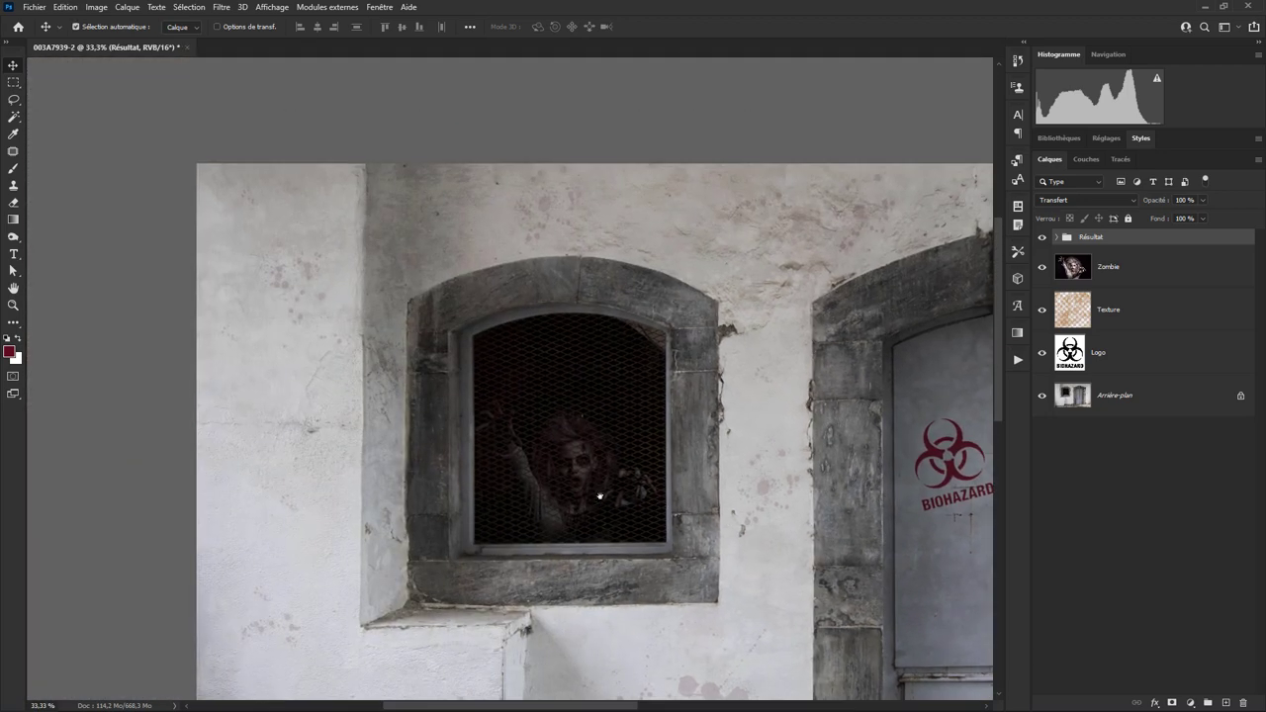
{"action": "scroll", "coordinate": [599, 496], "scroll_direction": "up", "scroll_amount": 3}
{"action": "scroll", "coordinate": [599, 496], "scroll_direction": "up", "scroll_amount": 3}
{"action": "scroll", "coordinate": [599, 496], "scroll_direction": "up", "scroll_amount": 3}
{"action": "scroll", "coordinate": [599, 496], "scroll_direction": "up", "scroll_amount": 3}
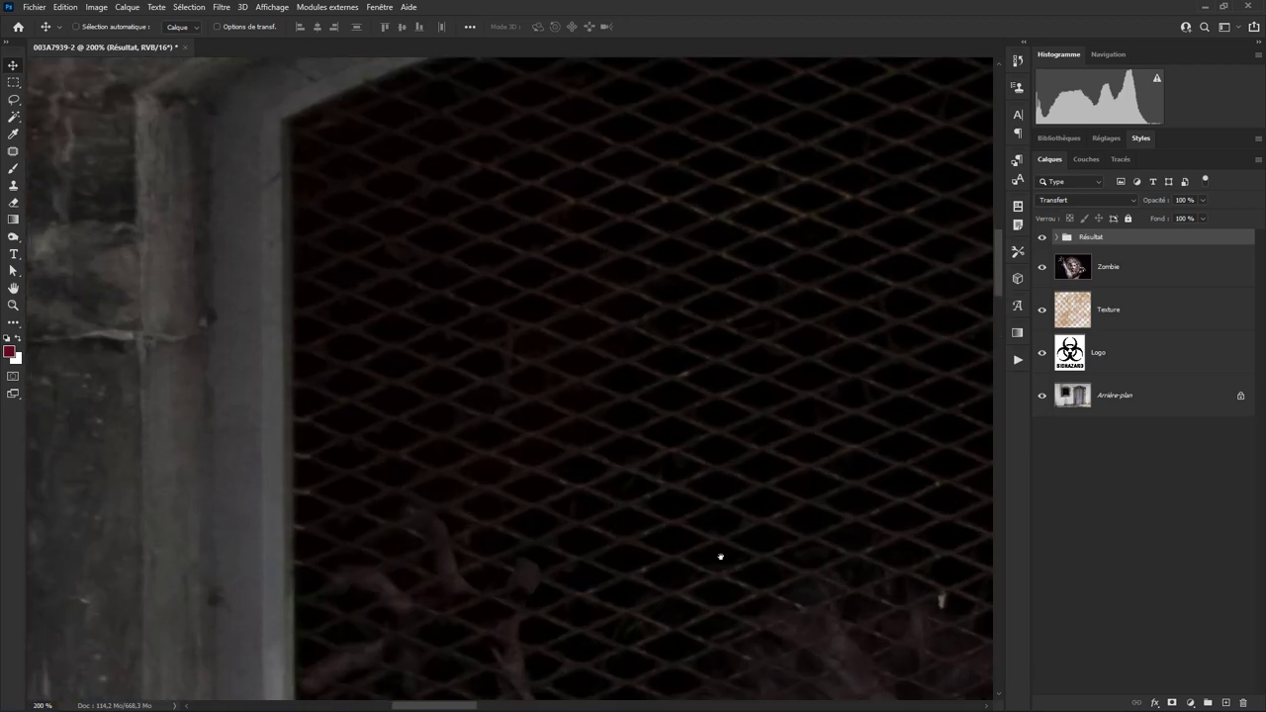
{"action": "left_click_drag", "start_coordinate": [720, 557], "coordinate": [545, 222]}
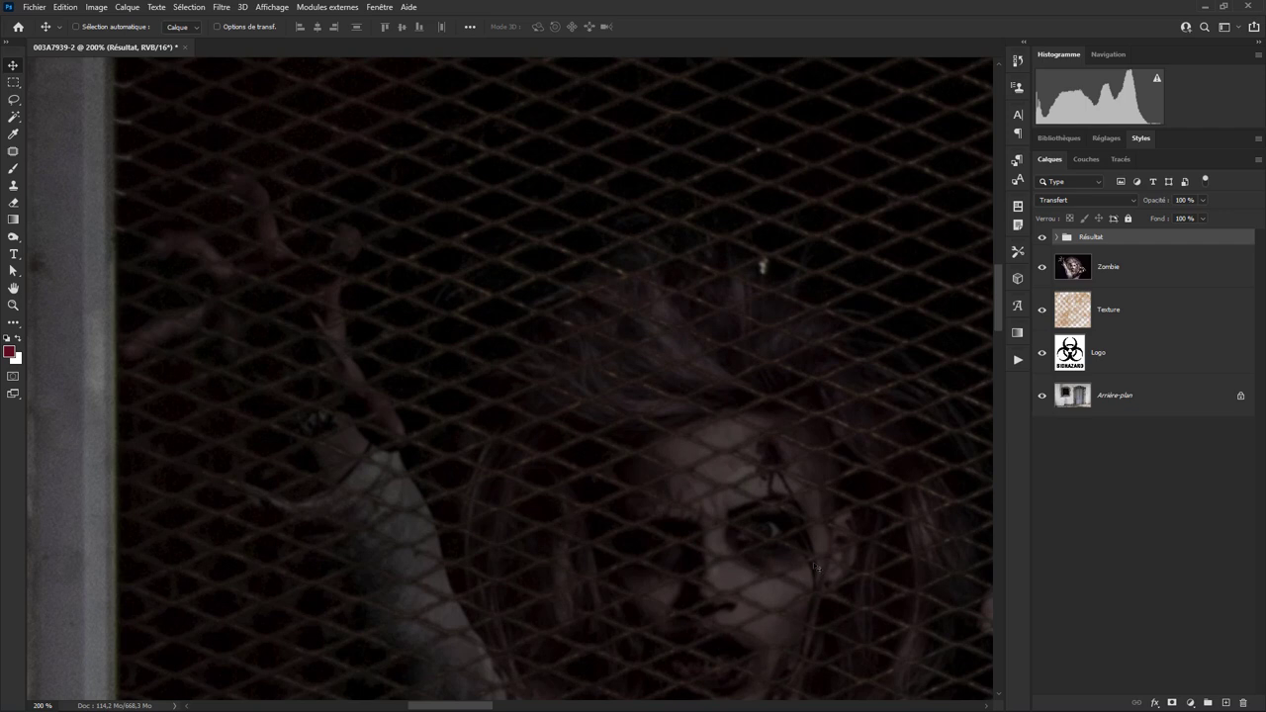
{"action": "key", "text": "ctrl+minus"}
{"action": "key", "text": "ctrl+minus"}
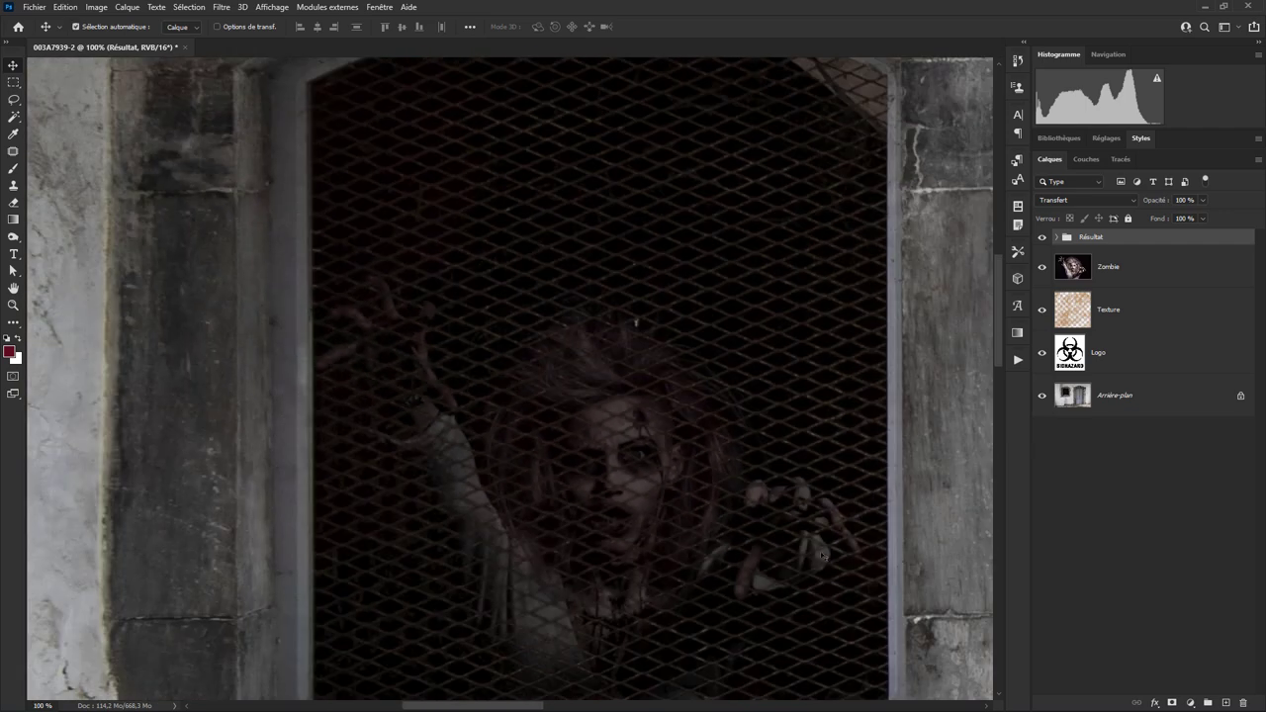
{"action": "key", "text": "ctrl+minus"}
{"action": "key", "text": "ctrl+minus"}
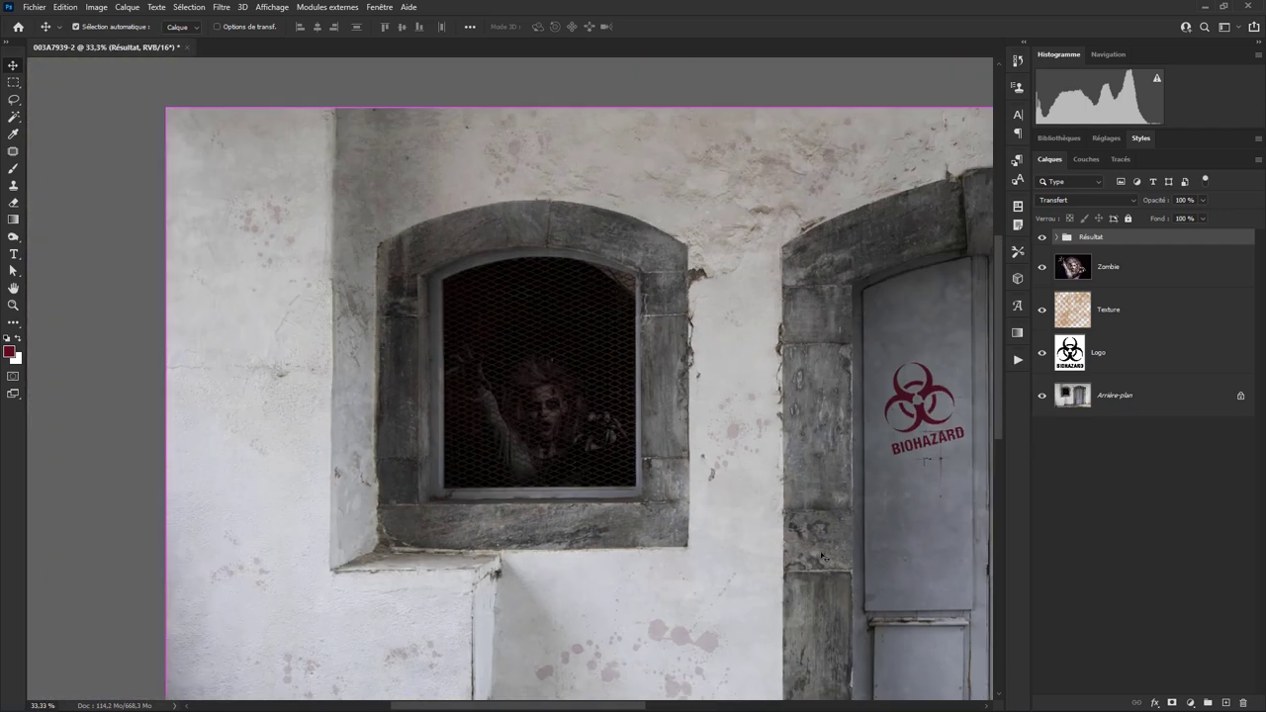
{"action": "key", "text": "ctrl+minus"}
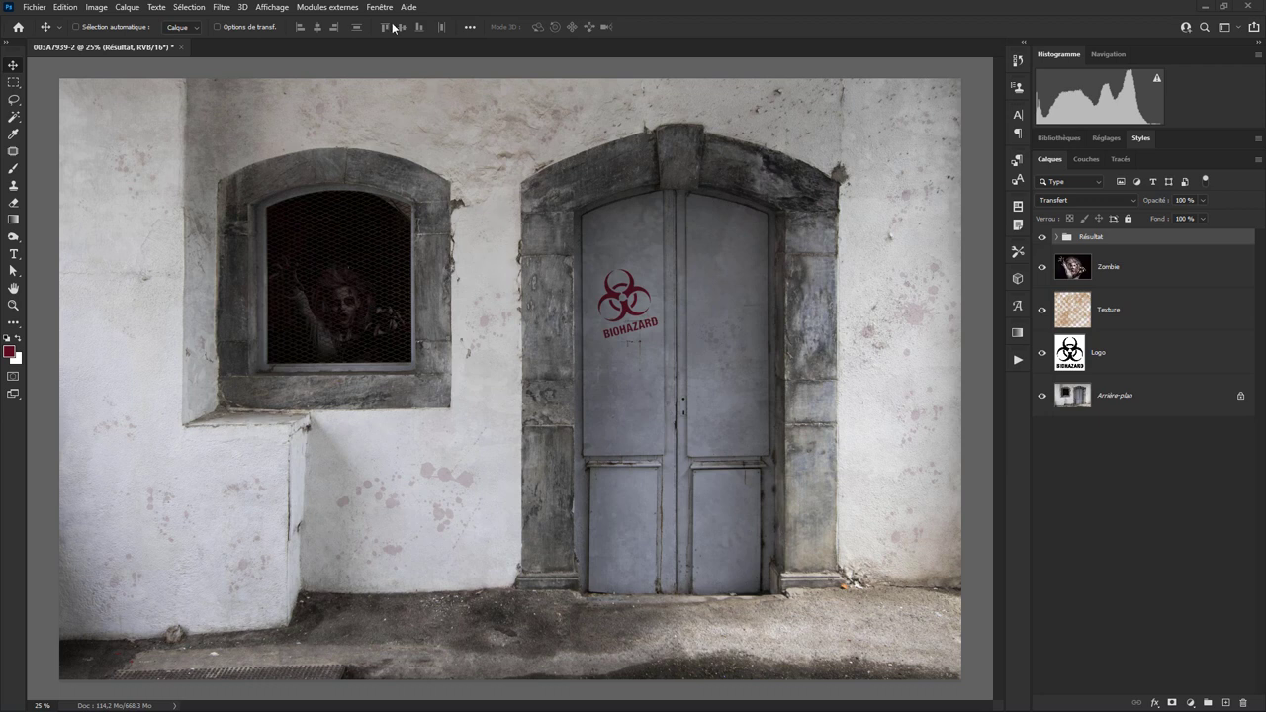
Step: Switch to the Photographie workspace and widen the panel dock to show panel names
{"action": "left_click", "coordinate": [268, 7]}
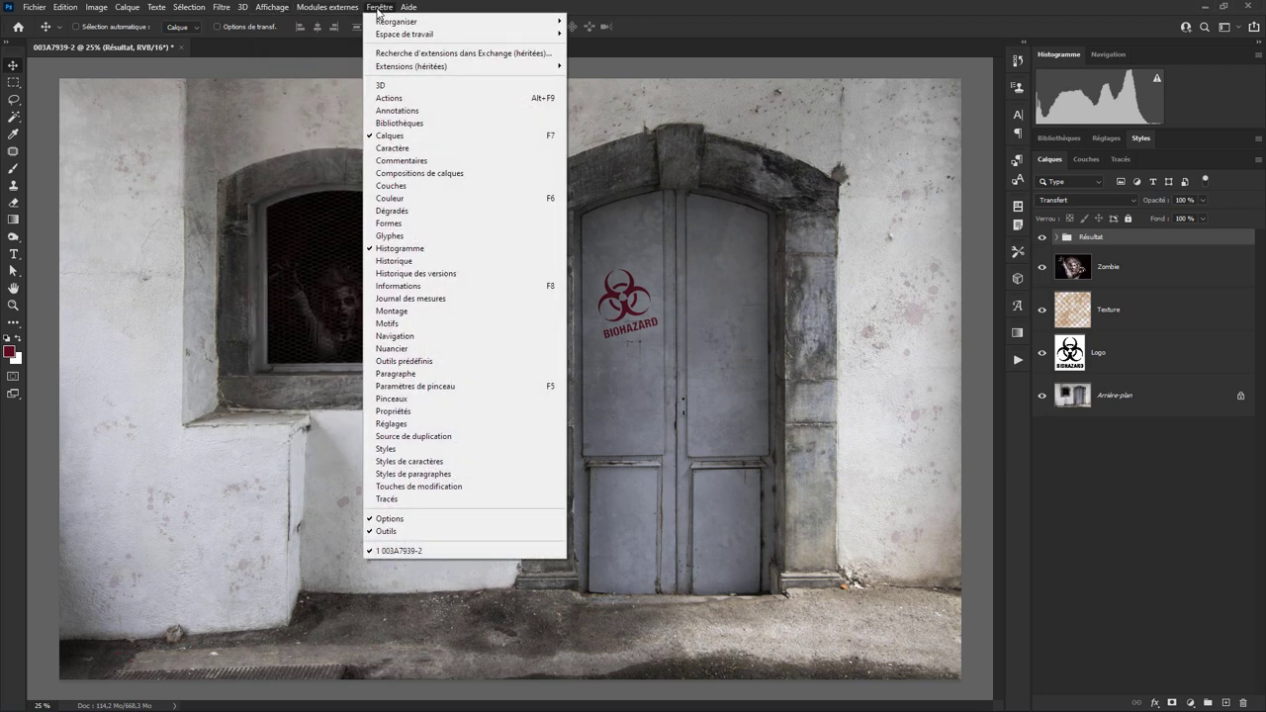
{"action": "mouse_move", "coordinate": [404, 33]}
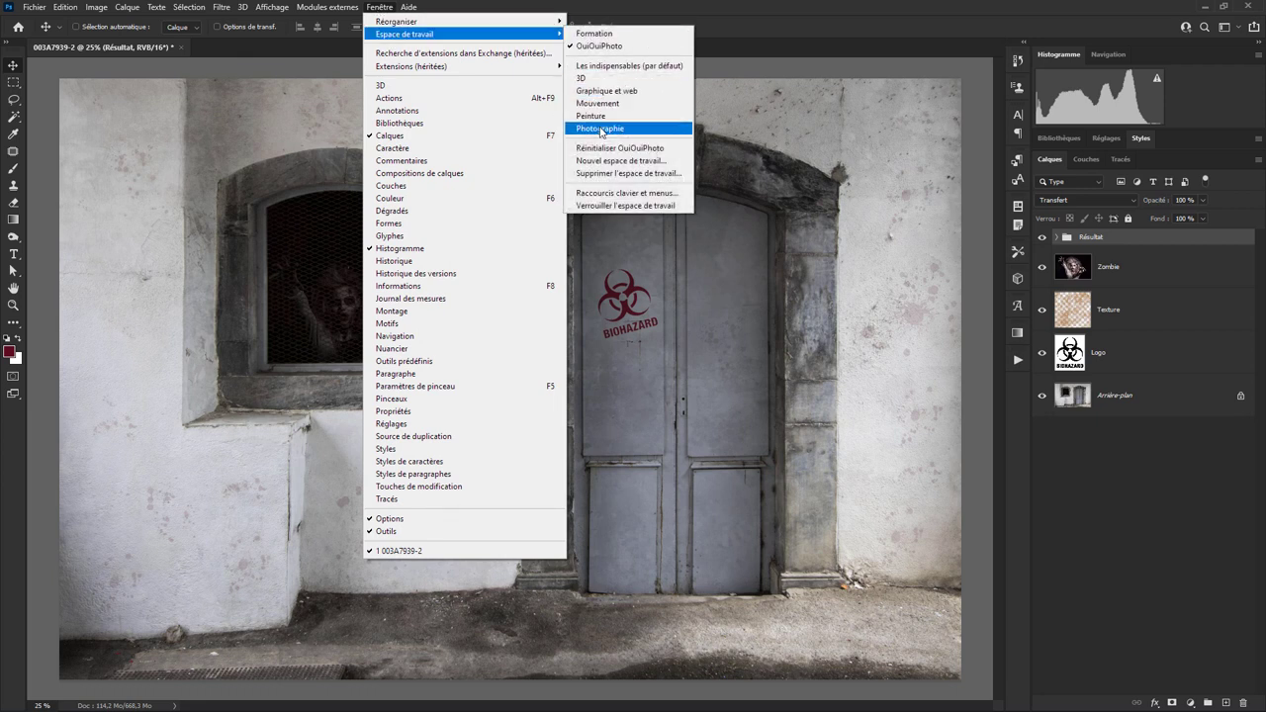
{"action": "left_click", "coordinate": [600, 130]}
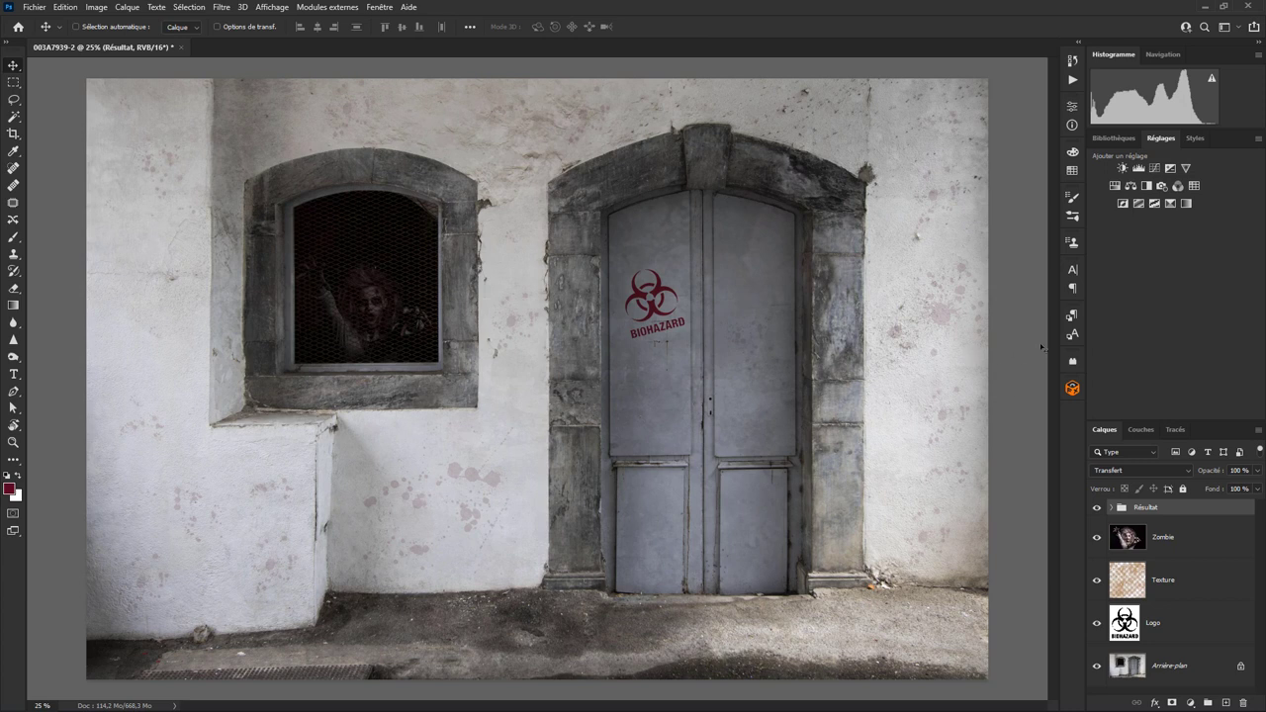
{"action": "mouse_move", "coordinate": [1064, 342]}
{"action": "left_mouse_down"}
{"action": "mouse_move", "coordinate": [977, 321]}
{"action": "mouse_move", "coordinate": [1015, 321]}
{"action": "left_mouse_up"}
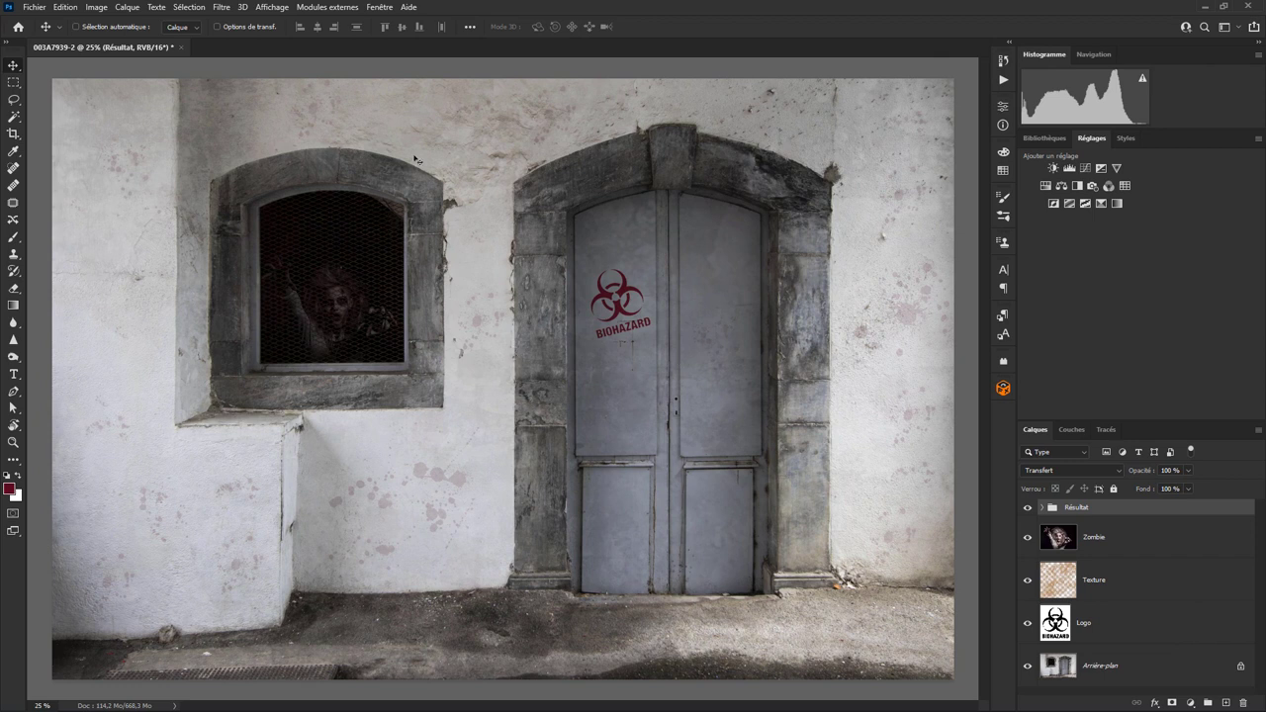
{"action": "left_click", "coordinate": [384, 11]}
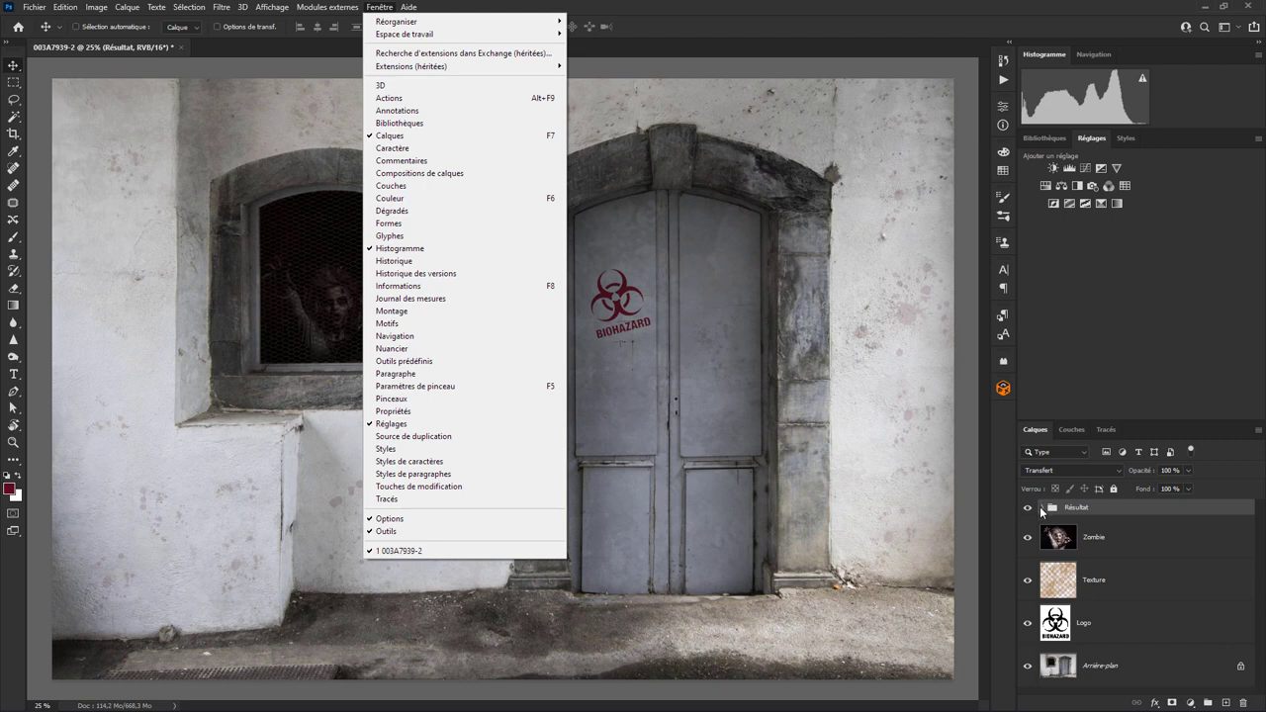
Step: Expand Résultat, enlarge the Layers list, and inspect the La porte and Le logo layers
{"action": "left_click", "coordinate": [1043, 508]}
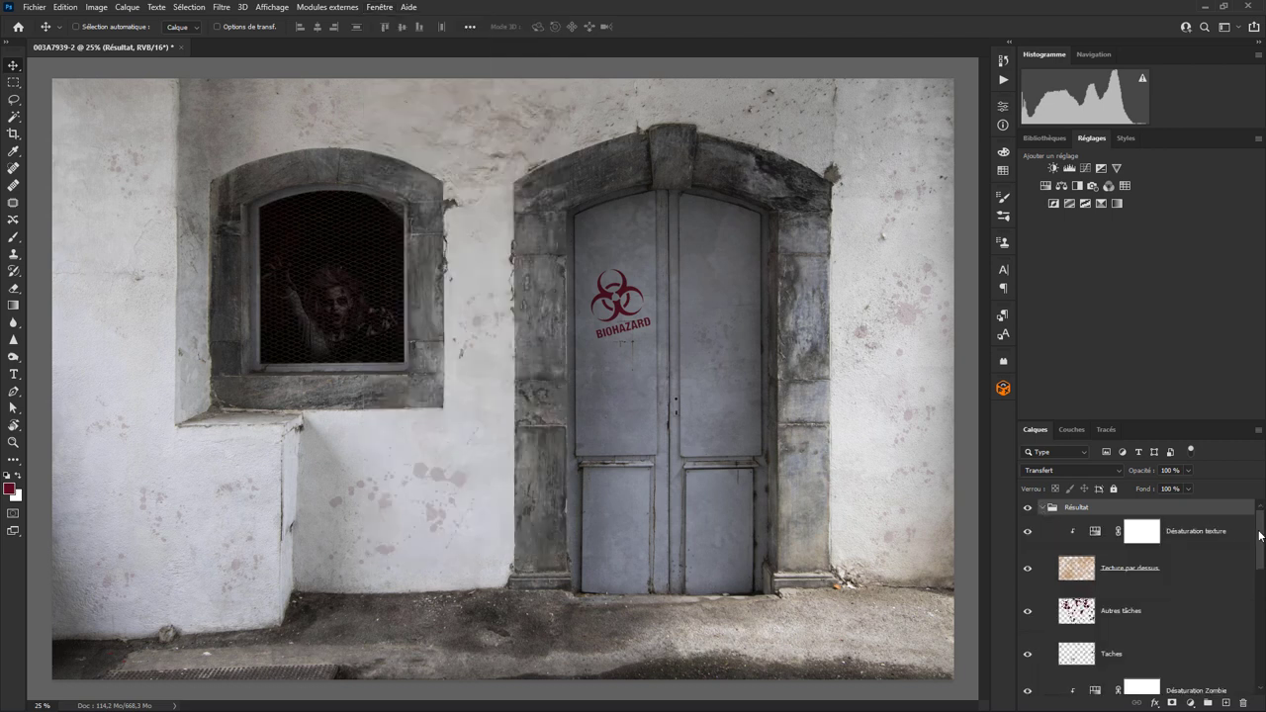
{"action": "scroll", "coordinate": [1246, 539], "scroll_direction": "down", "scroll_amount": 2}
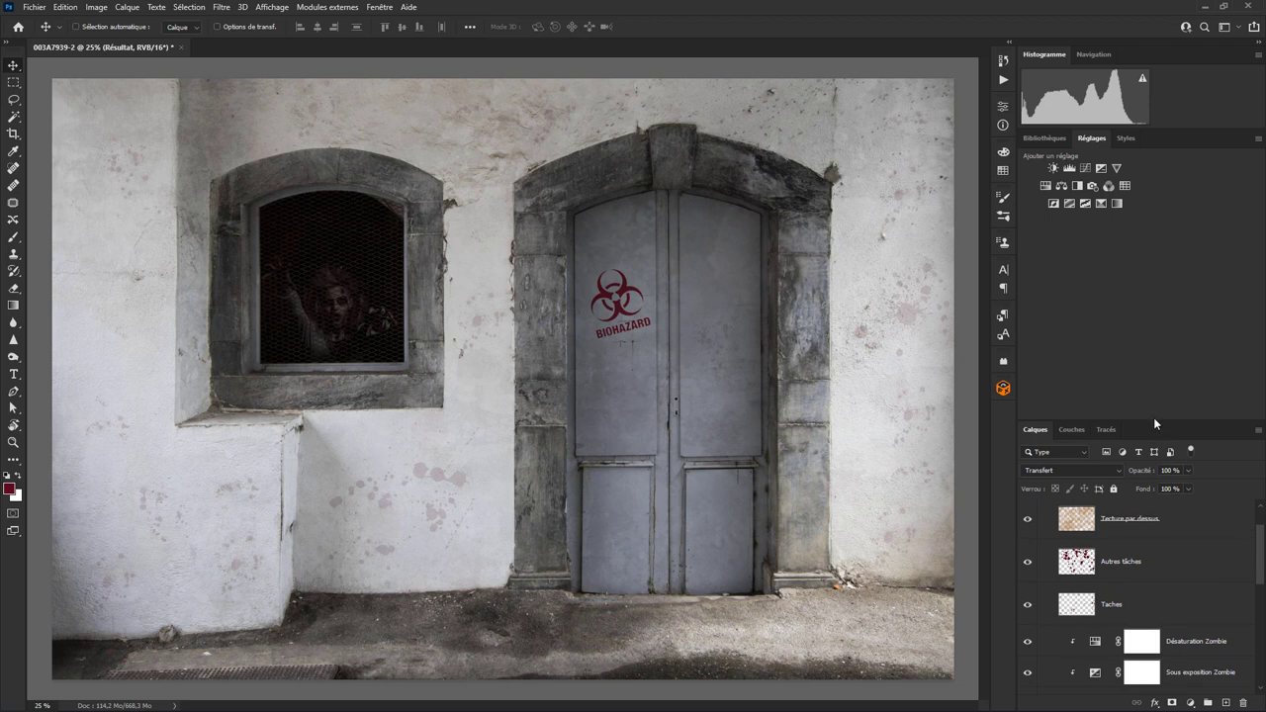
{"action": "left_click_drag", "start_coordinate": [1153, 421], "coordinate": [1140, 255]}
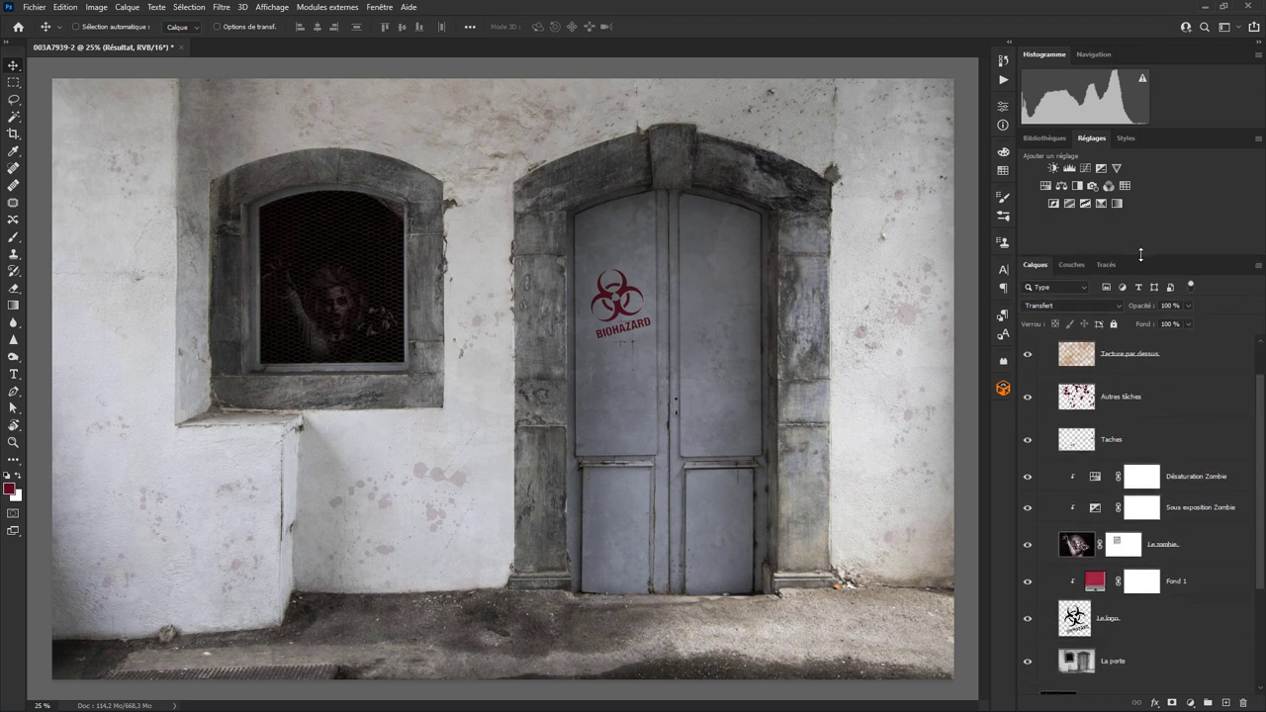
{"action": "scroll", "coordinate": [1256, 396], "scroll_direction": "down", "scroll_amount": 1}
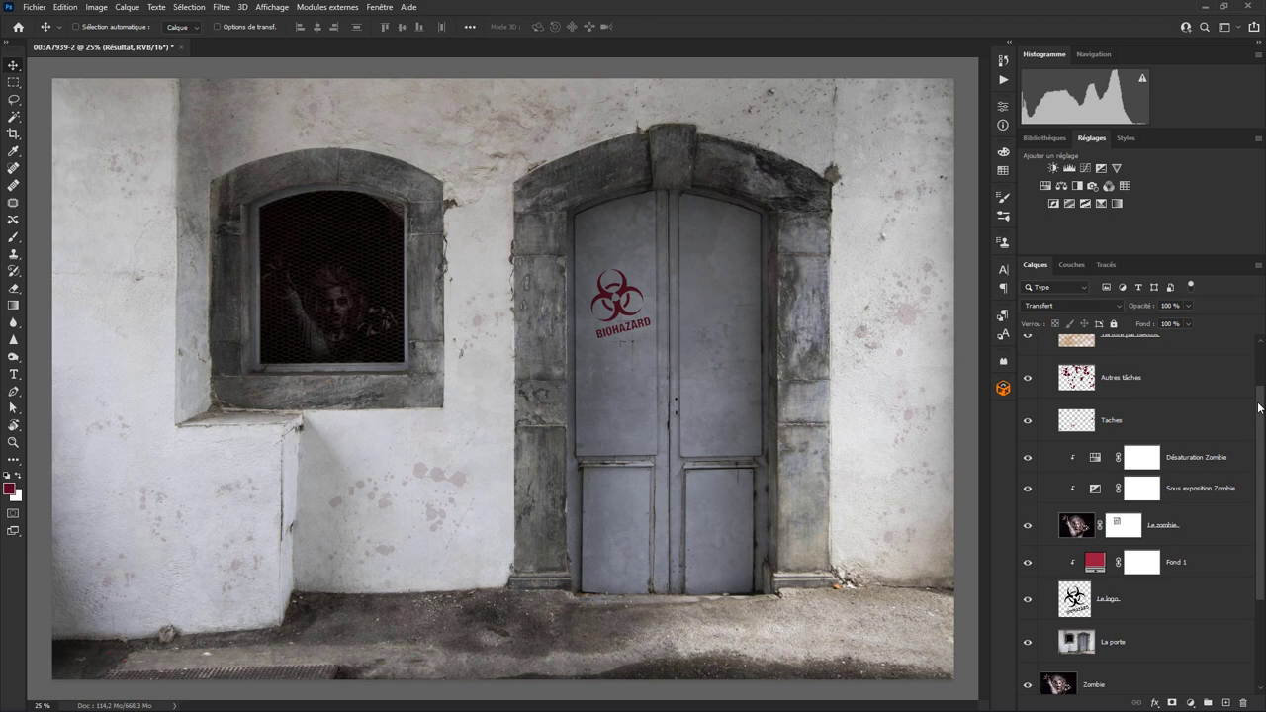
{"action": "left_click", "coordinate": [1115, 649]}
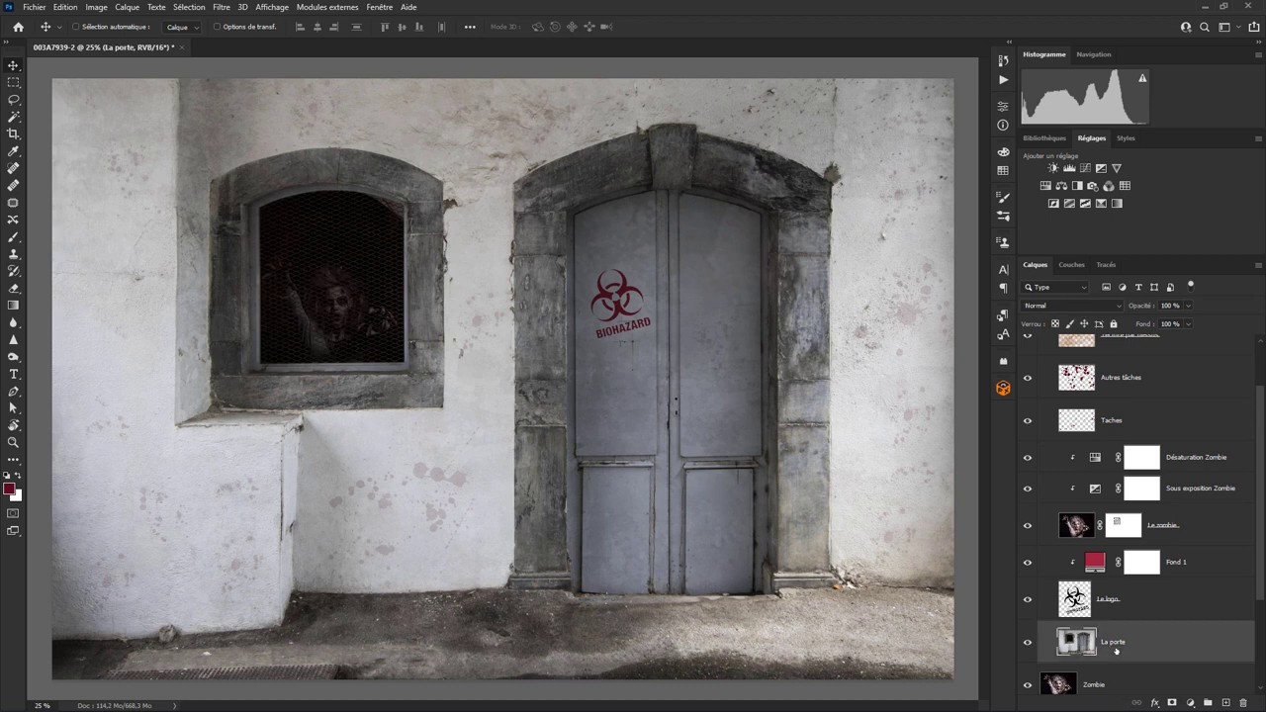
{"action": "left_click", "coordinate": [1110, 603]}
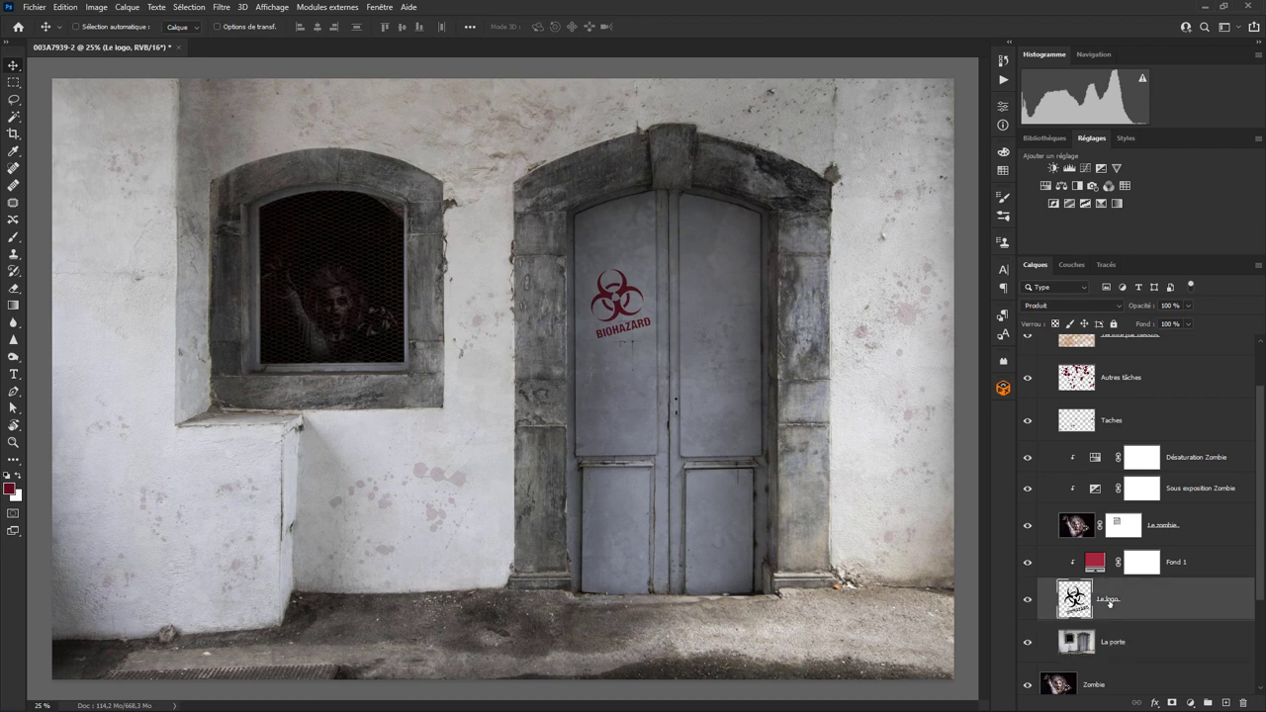
{"action": "left_click", "coordinate": [1026, 599]}
{"action": "scroll", "coordinate": [1122, 649], "scroll_direction": "down", "scroll_amount": 3}
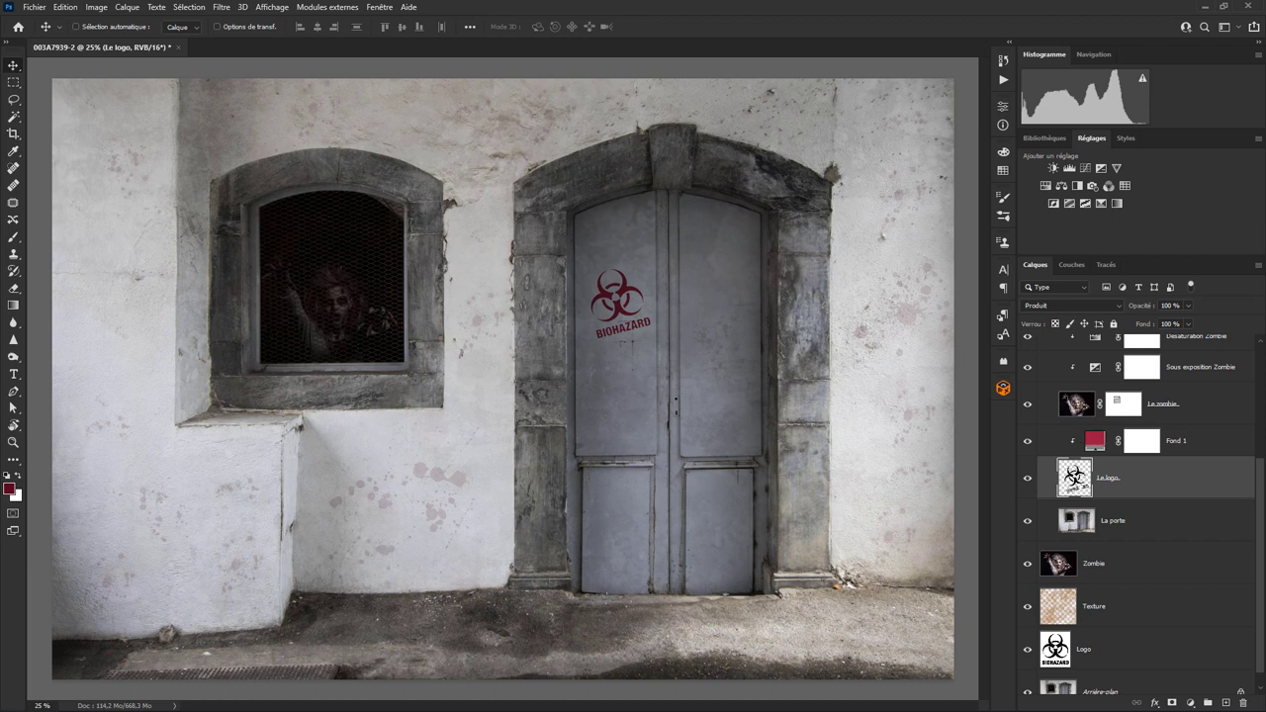
Step: Change the Fond 1 fill colour to dark red #701414
{"action": "double_click", "coordinate": [1096, 441]}
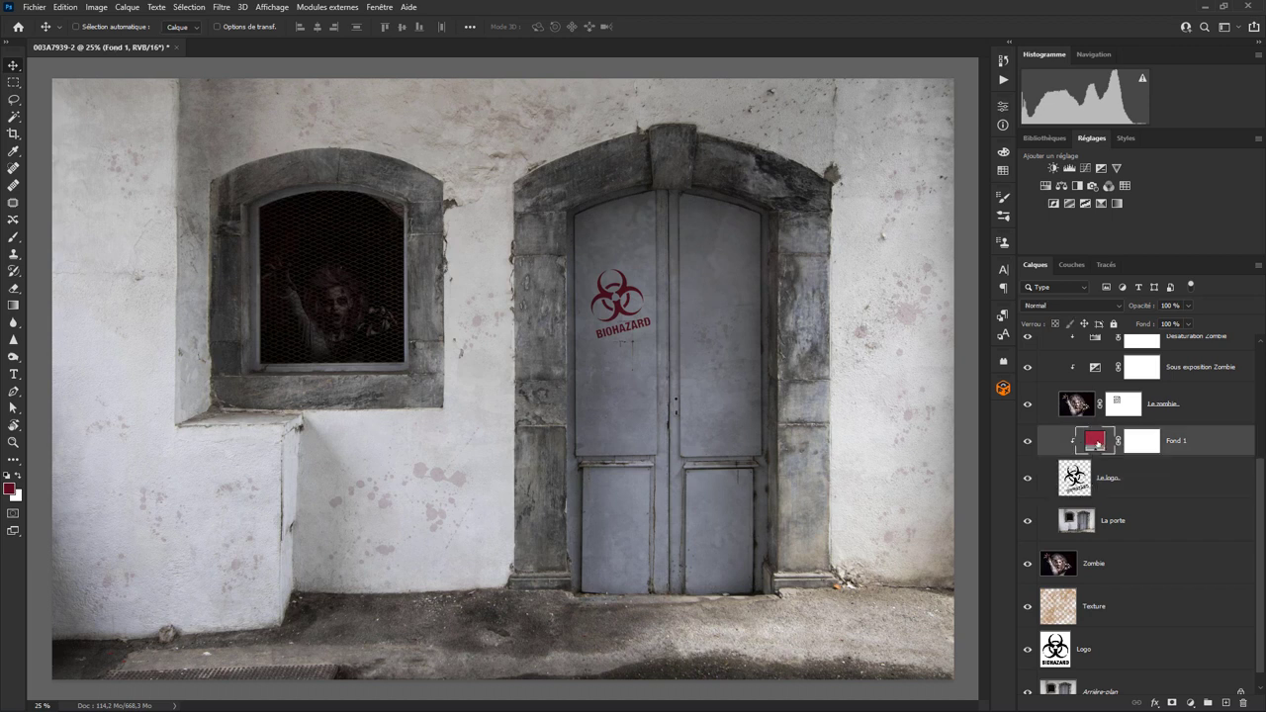
{"action": "left_click_drag", "start_coordinate": [746, 456], "coordinate": [428, 295]}
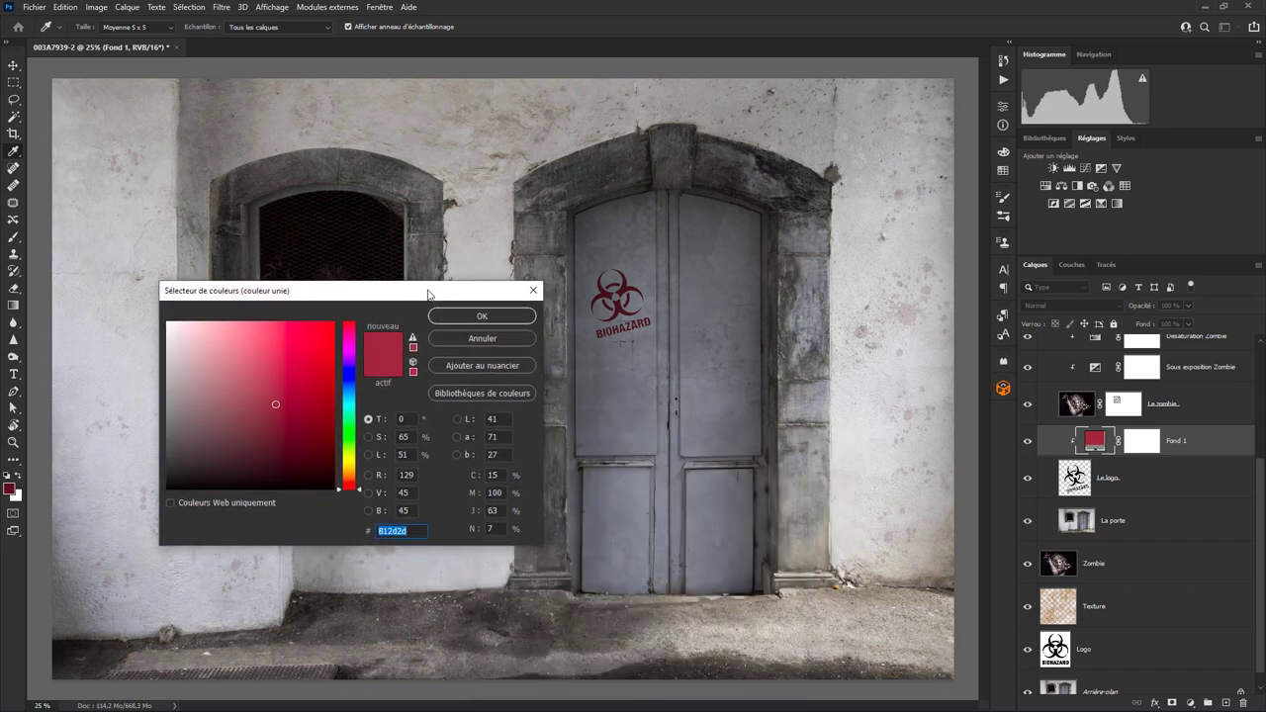
{"action": "type", "text": "7d1515"}
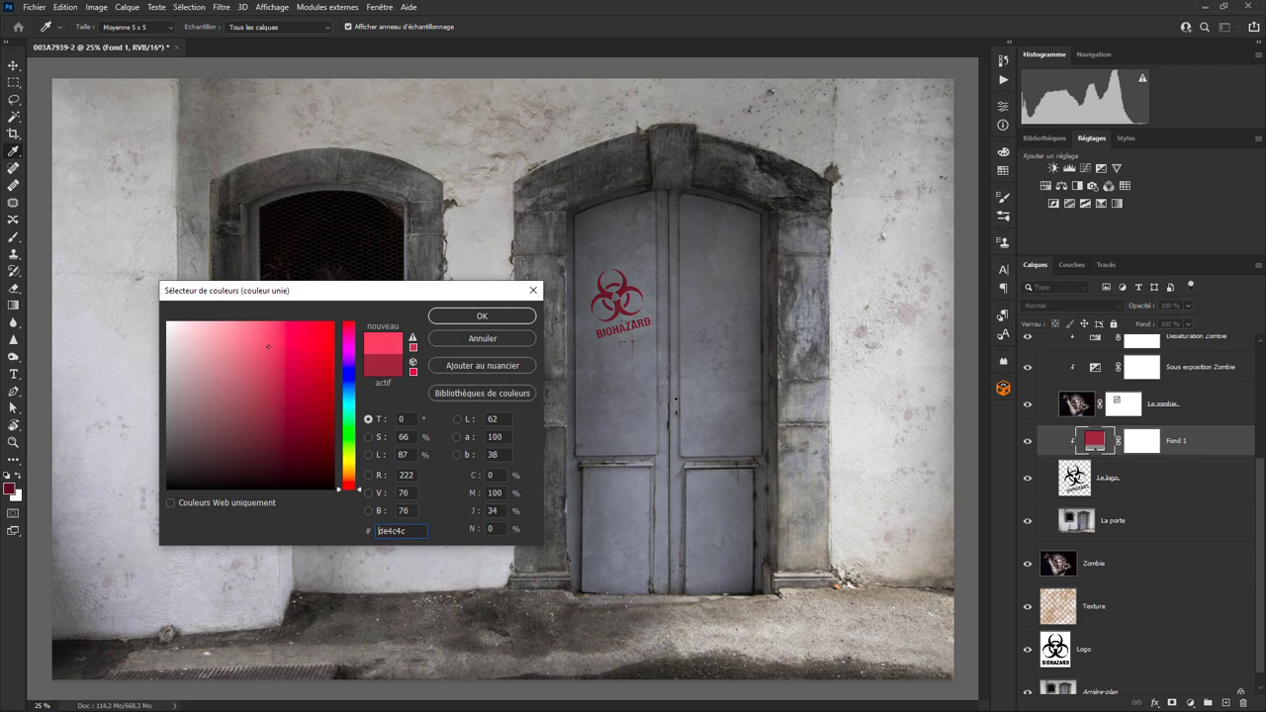
{"action": "type", "text": "6f1212431616"}
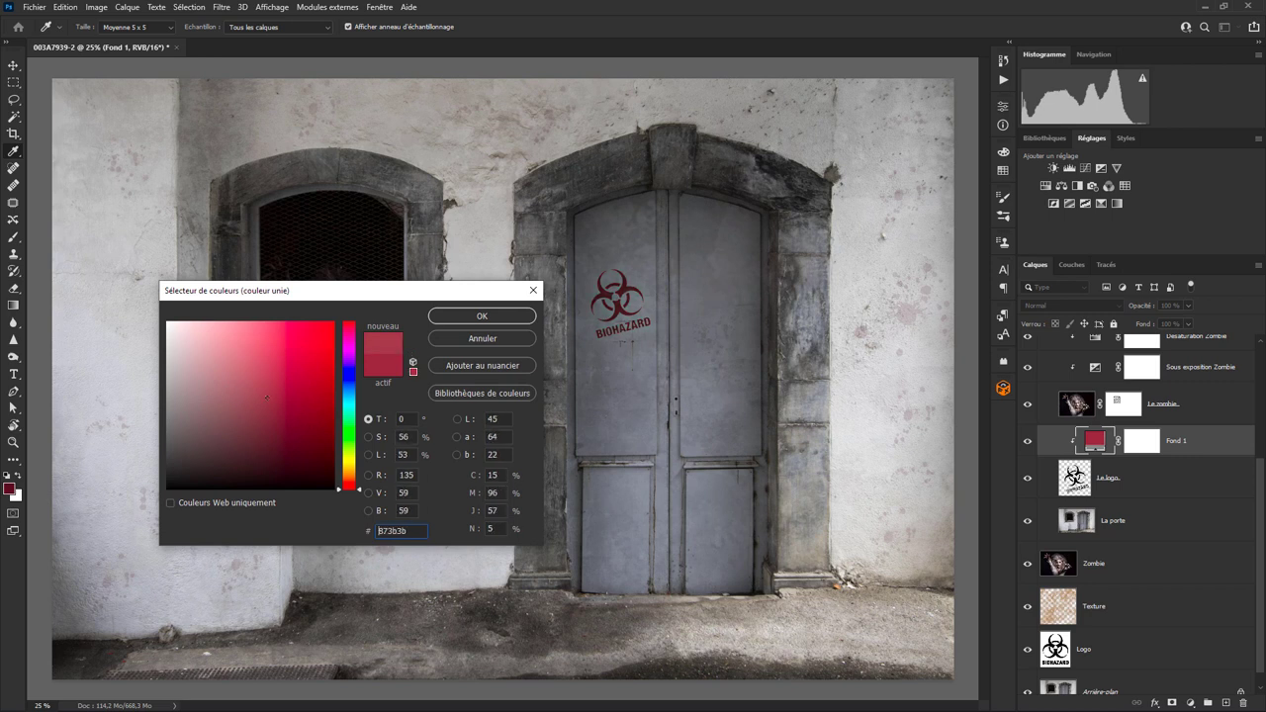
{"action": "type", "text": "630e0e"}
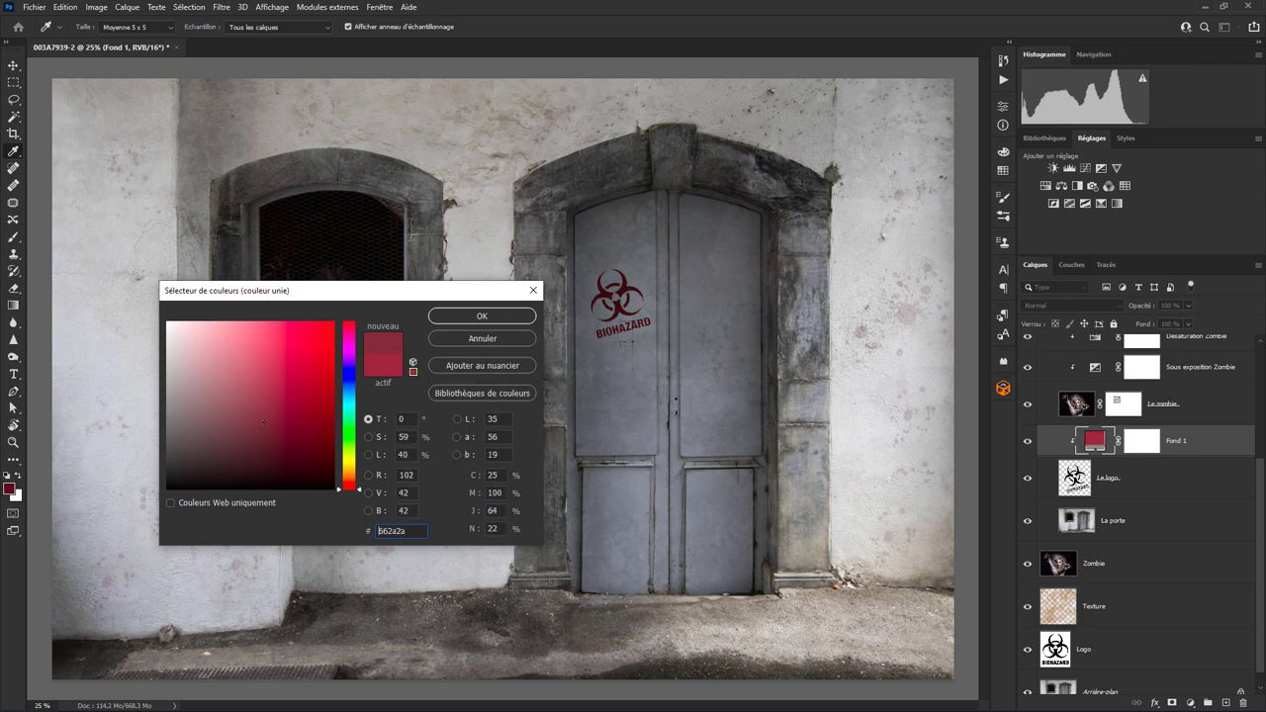
{"action": "type", "text": "721515"}
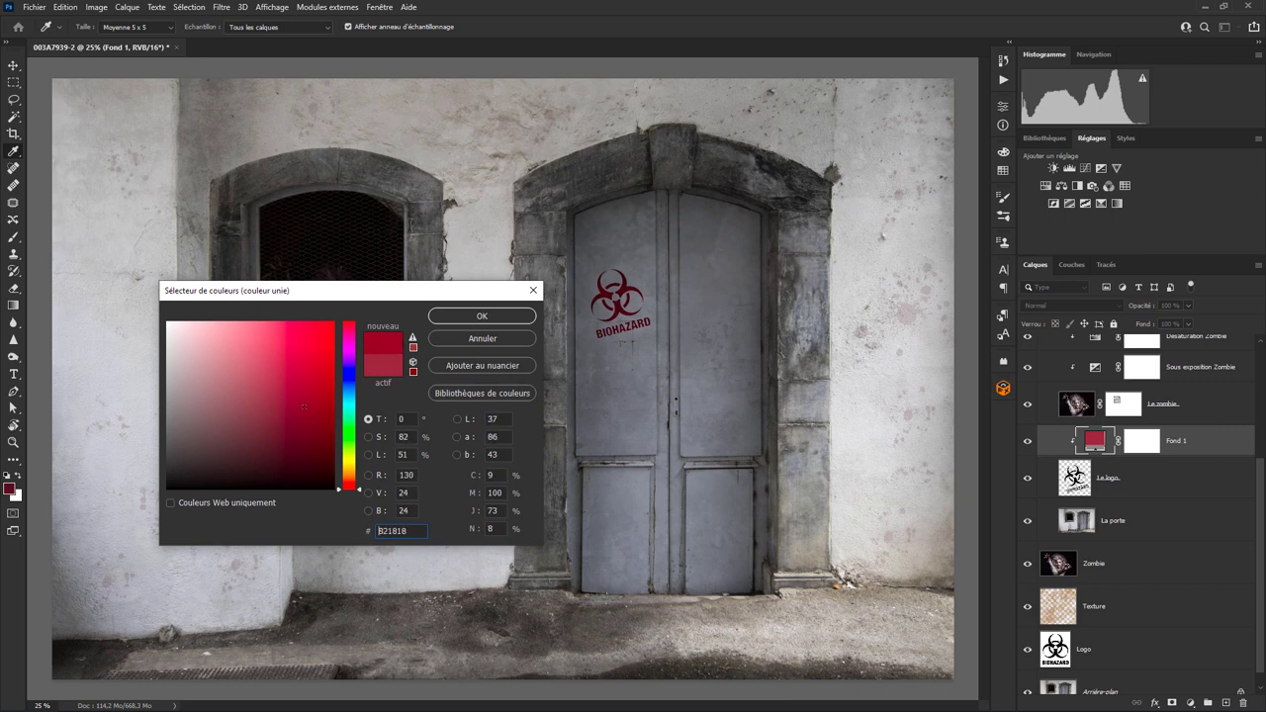
{"action": "left_click", "coordinate": [508, 317]}
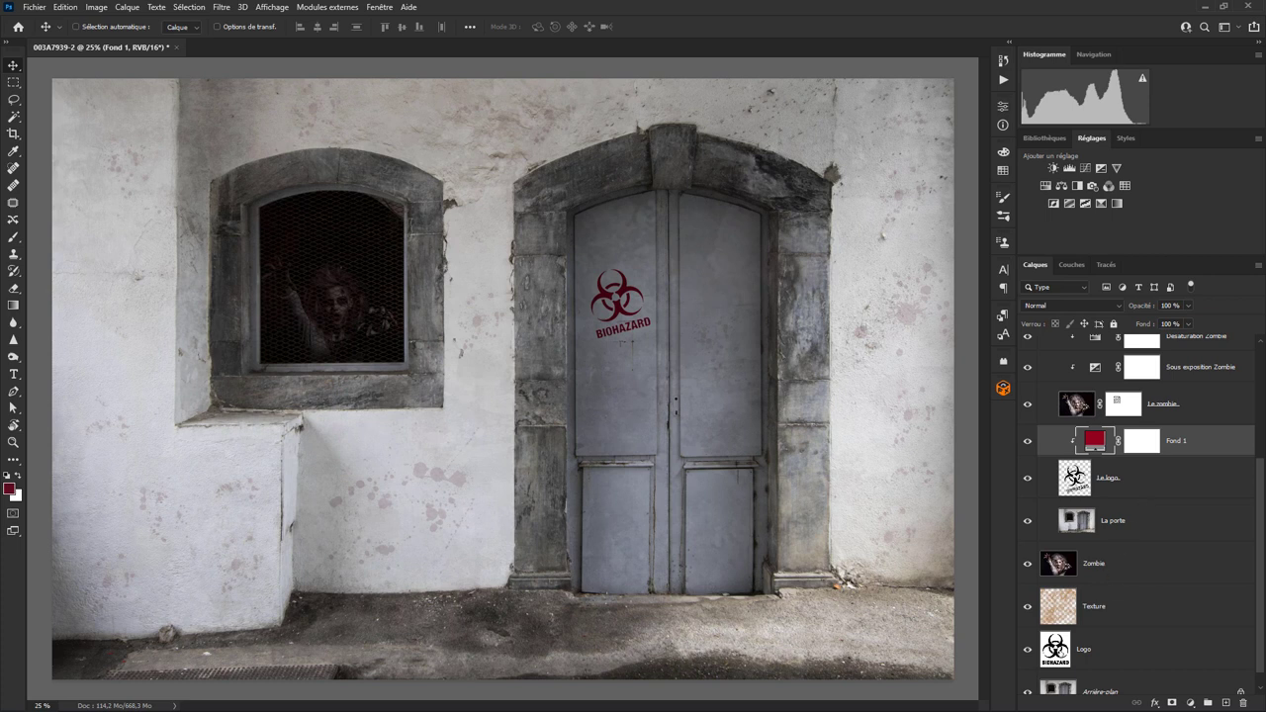
Step: Paste the biohazard logo as a new layer above La porte
{"action": "left_click", "coordinate": [1088, 649]}
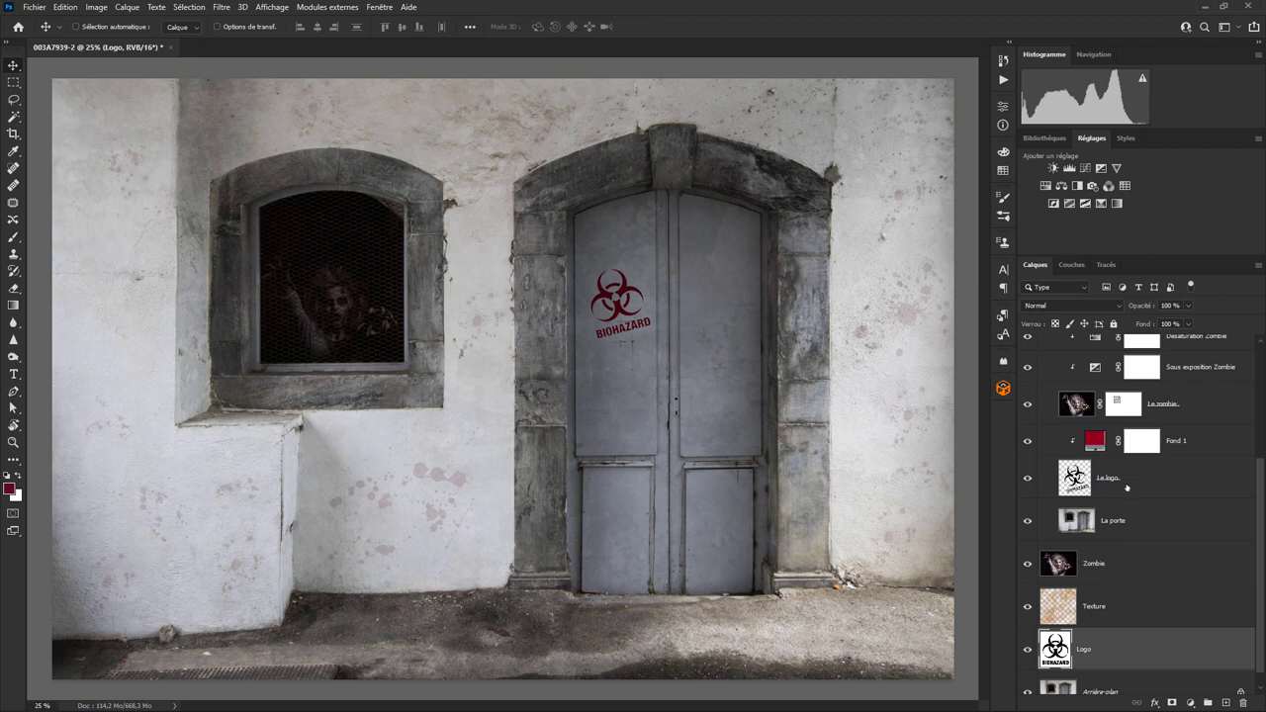
{"action": "left_click", "coordinate": [1129, 506]}
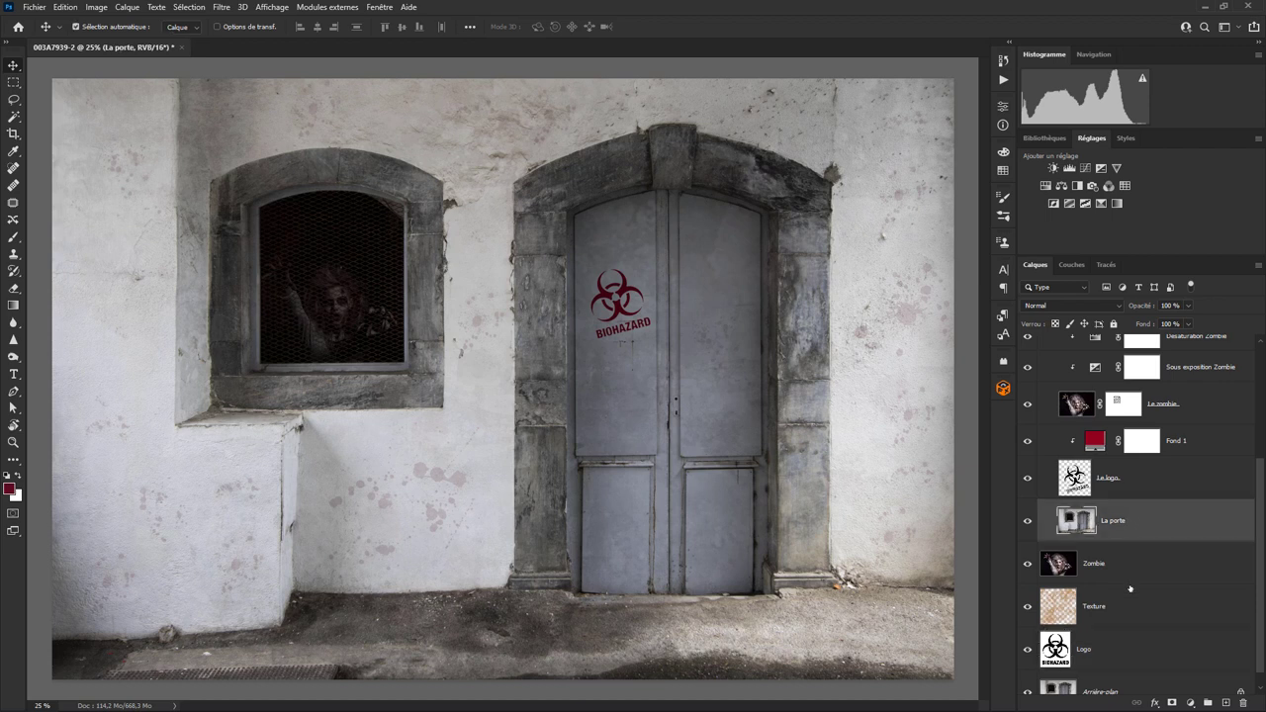
{"action": "key", "text": "ctrl+v"}
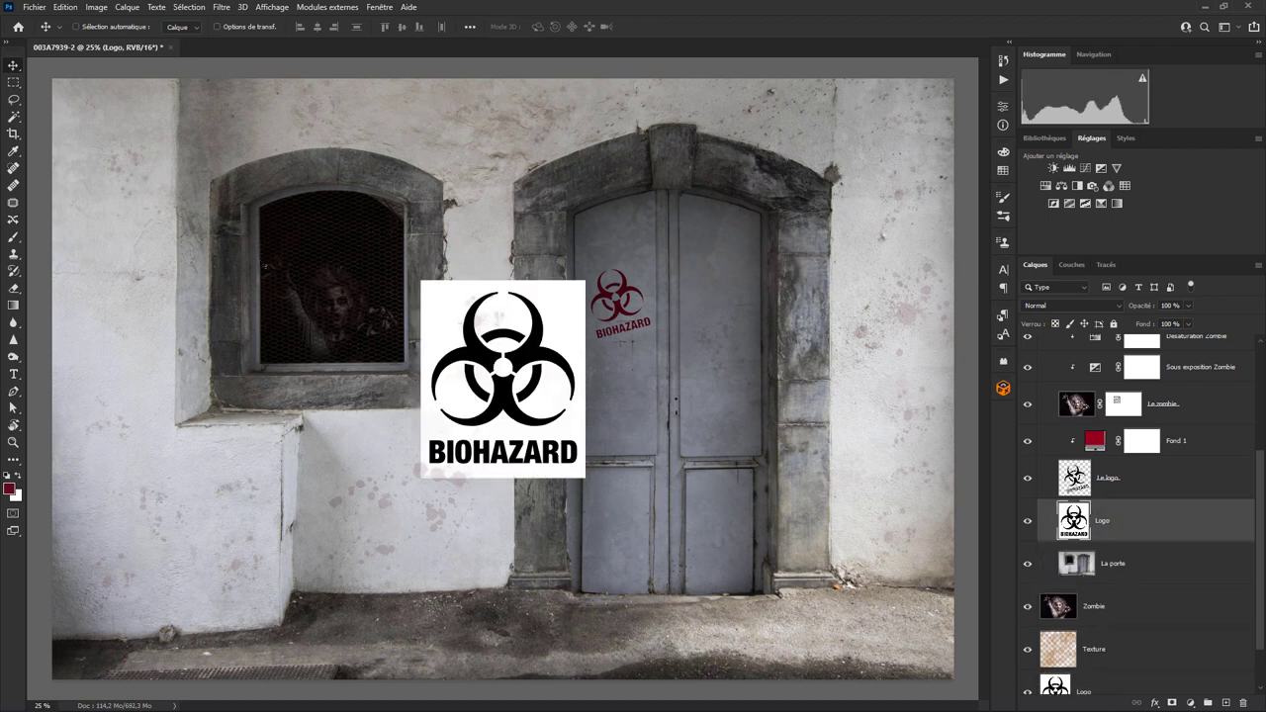
Step: Magic-wand the logo's white area, refined with 0,9 px feather and -1 % shift edge
{"action": "left_click", "coordinate": [14, 116]}
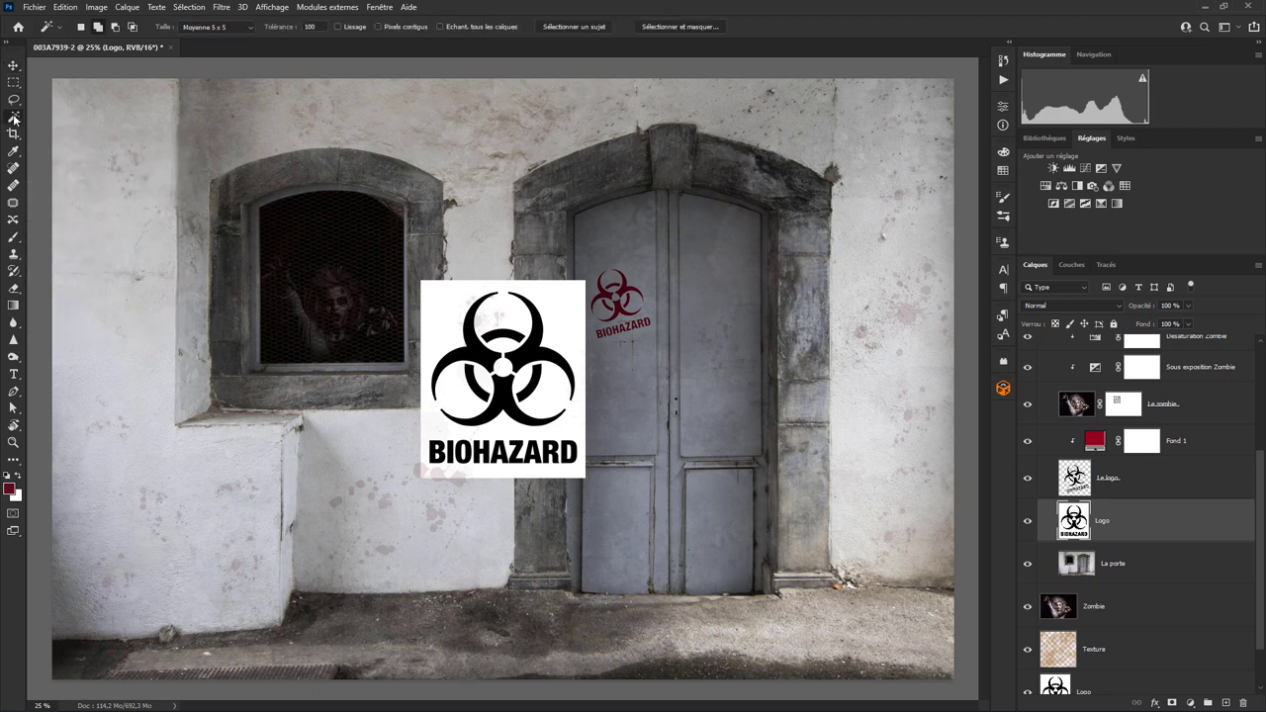
{"action": "left_click", "coordinate": [440, 302]}
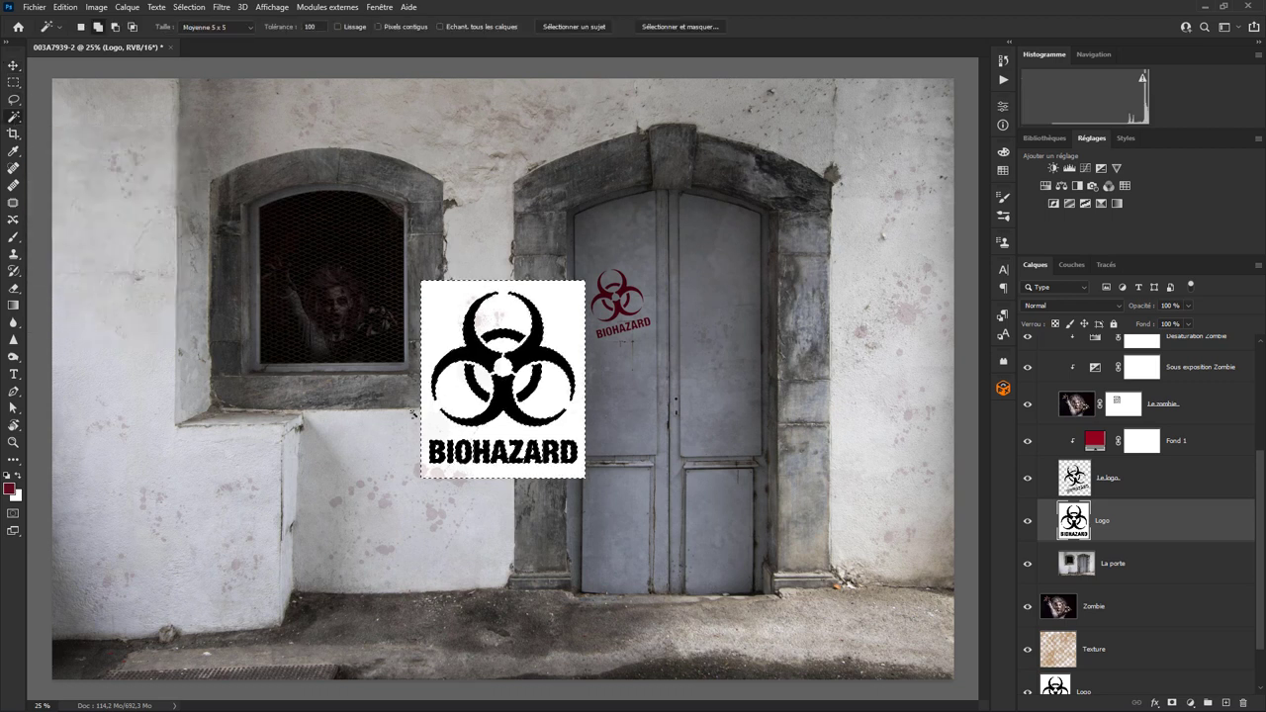
{"action": "left_click", "coordinate": [677, 27]}
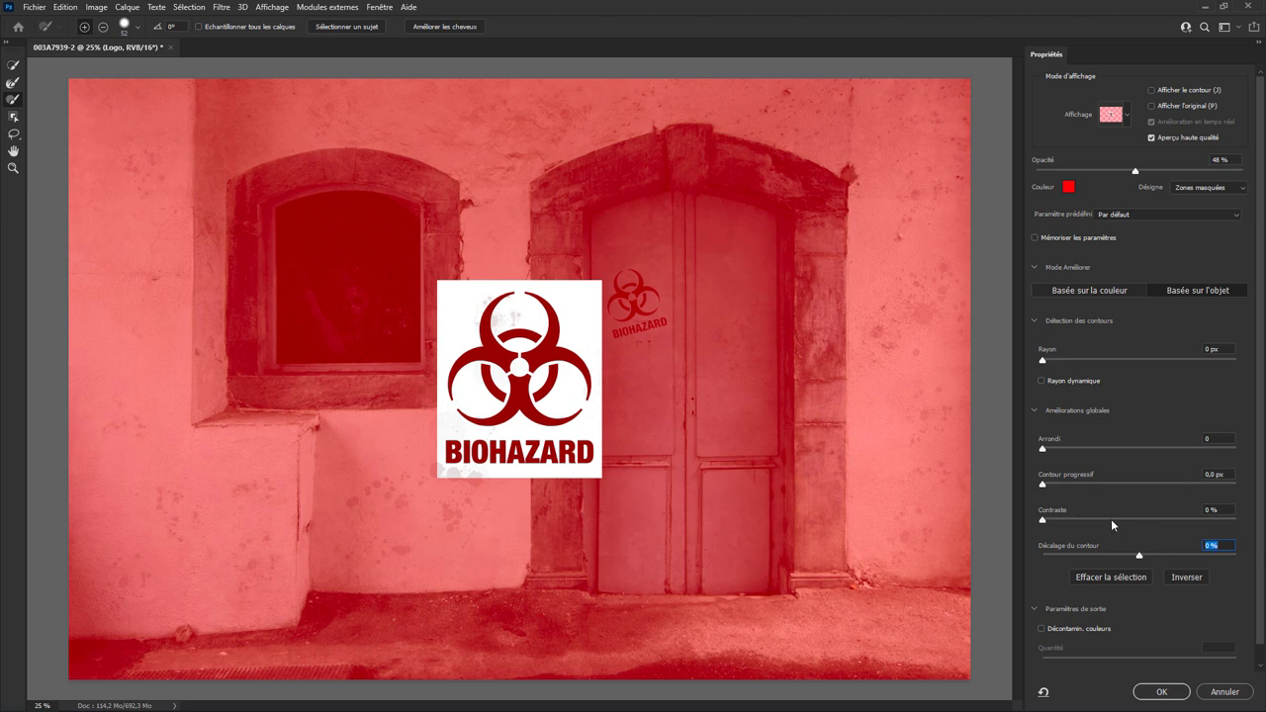
{"action": "left_click_drag", "start_coordinate": [1043, 485], "coordinate": [1052, 485]}
{"action": "mouse_move", "coordinate": [1140, 555]}
{"action": "left_mouse_down"}
{"action": "mouse_move", "coordinate": [1038, 559]}
{"action": "mouse_move", "coordinate": [1236, 555]}
{"action": "left_mouse_up"}
{"action": "left_click", "coordinate": [1163, 691]}
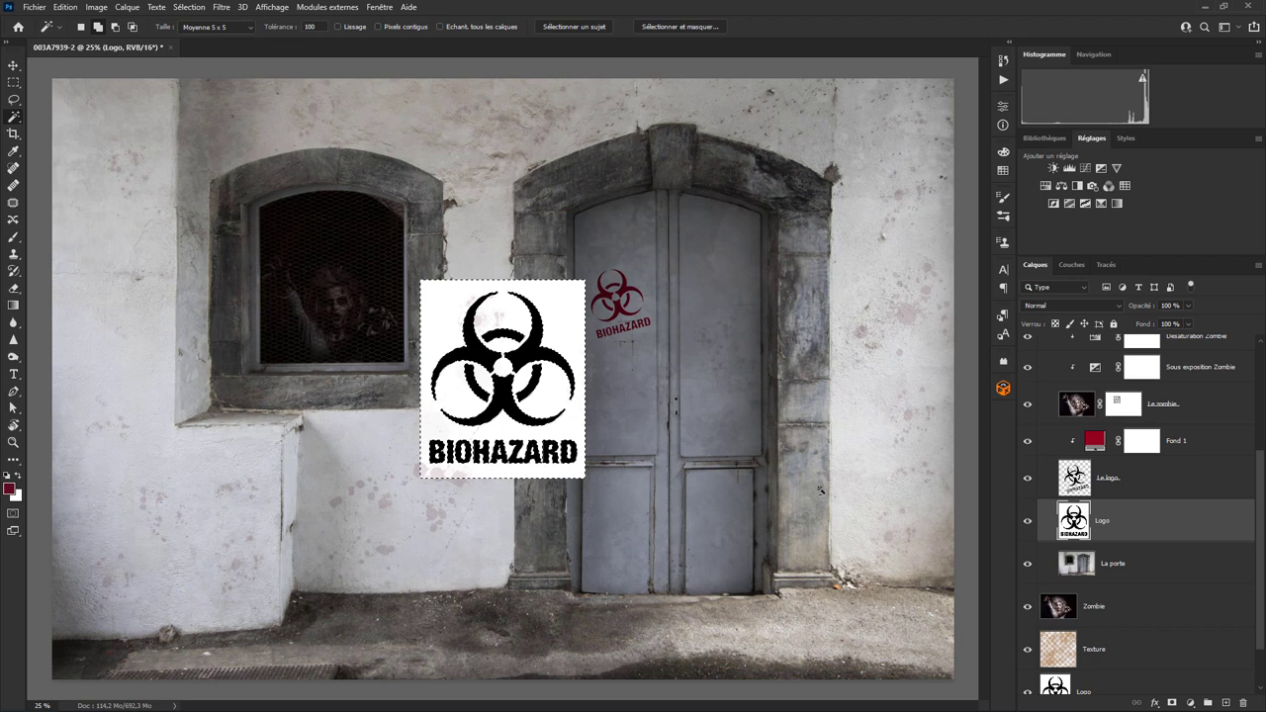
Step: Delete the pasted logo's white background and deselect
{"action": "key", "text": "Delete"}
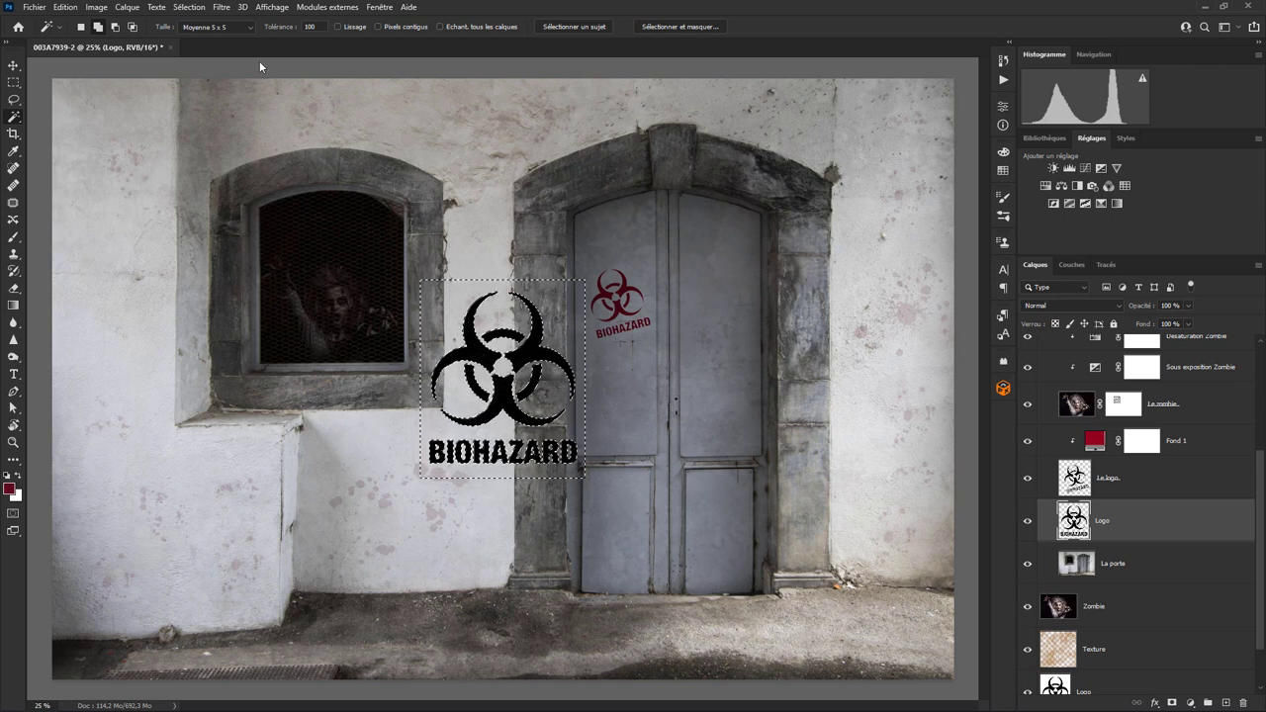
{"action": "left_click", "coordinate": [188, 7]}
{"action": "left_click", "coordinate": [203, 36]}
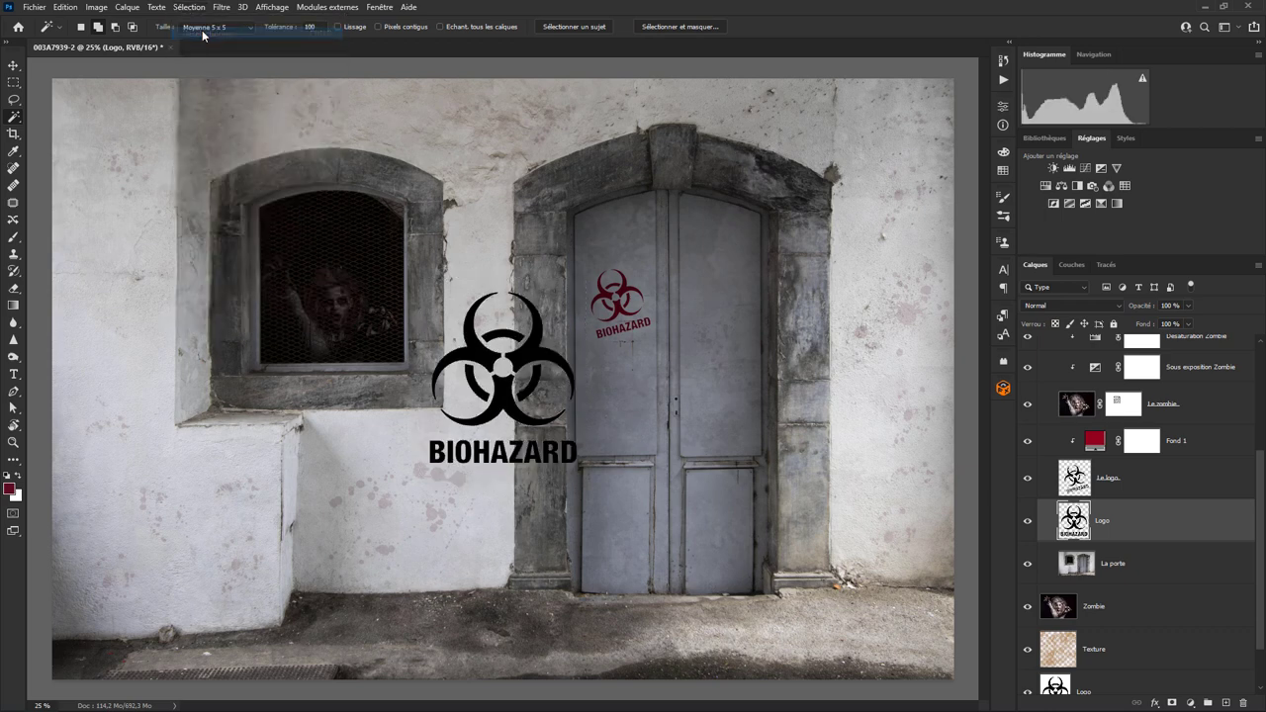
{"action": "left_click", "coordinate": [67, 7]}
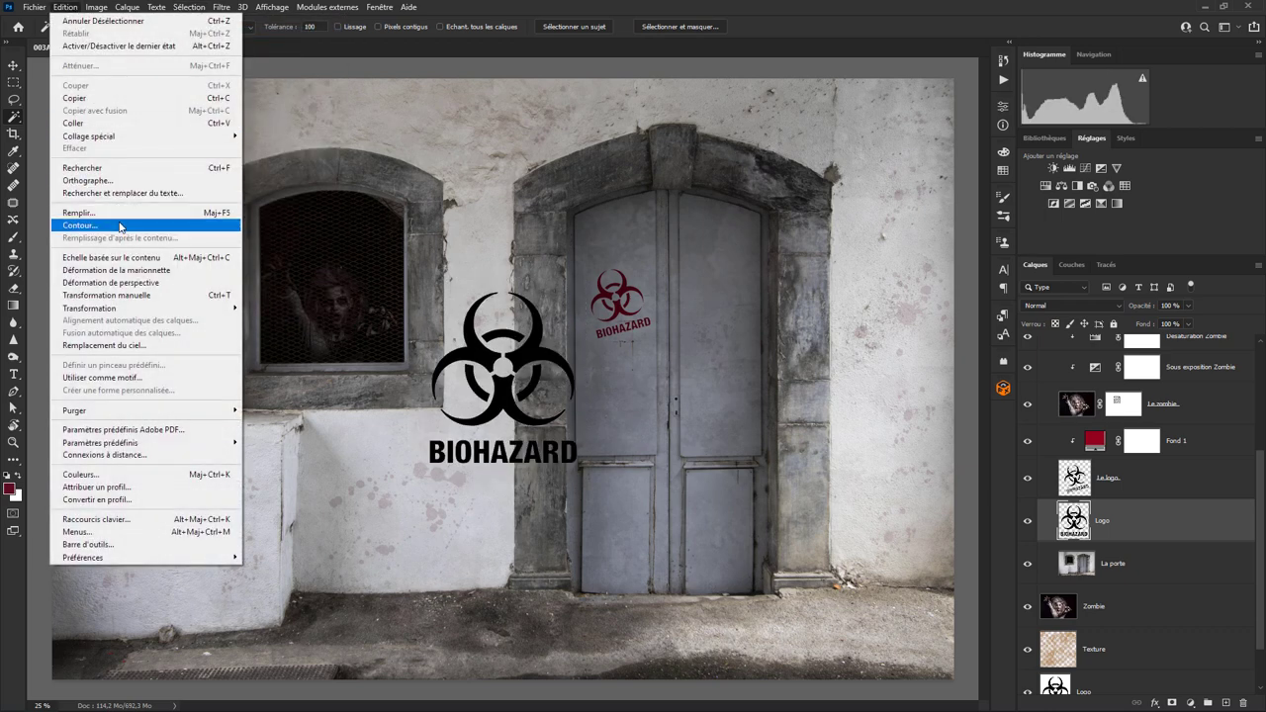
{"action": "mouse_move", "coordinate": [89, 308]}
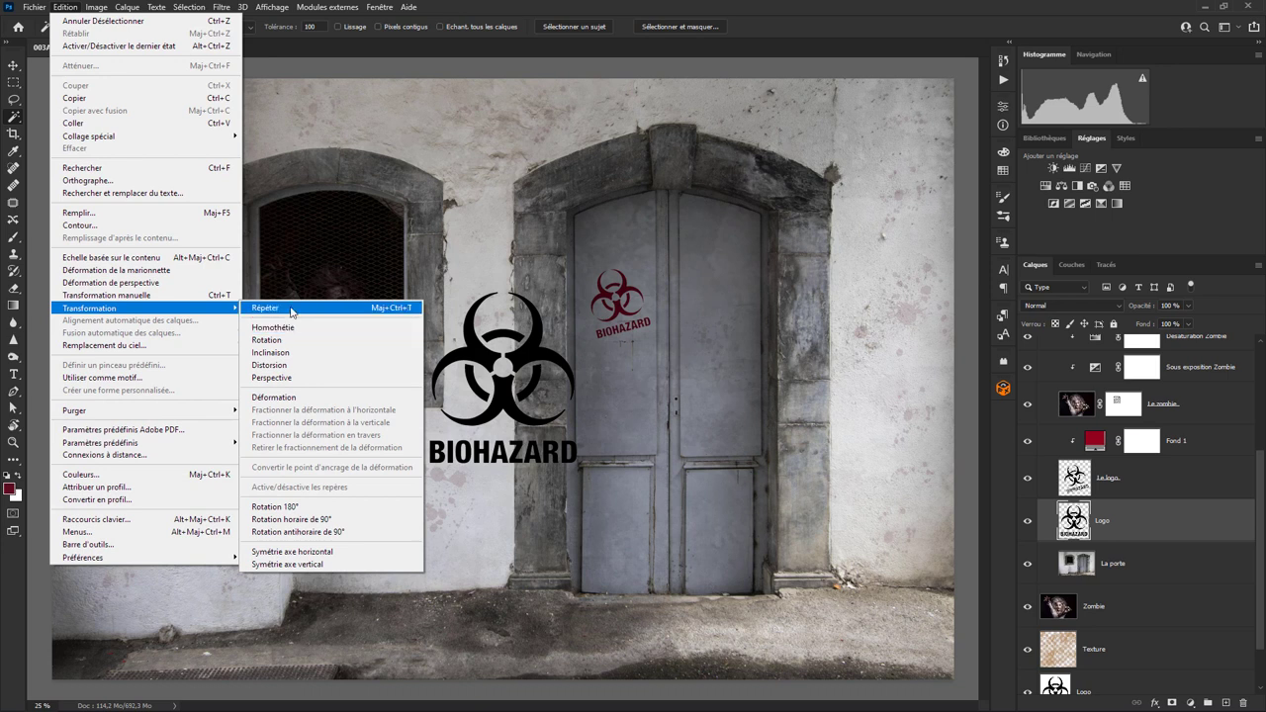
Step: Scale the logo to about 38 %, move it onto the right door panel, rotate about 15°
{"action": "left_click", "coordinate": [294, 327]}
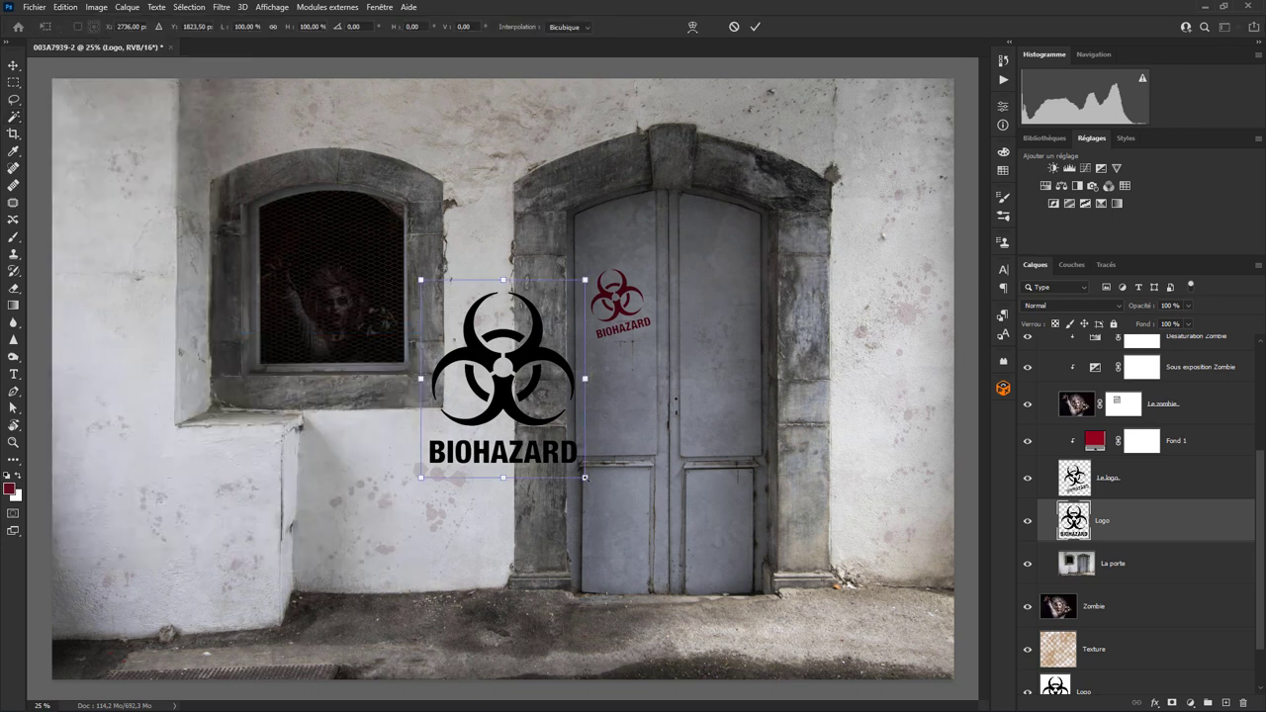
{"action": "left_click_drag", "start_coordinate": [583, 478], "coordinate": [496, 370]}
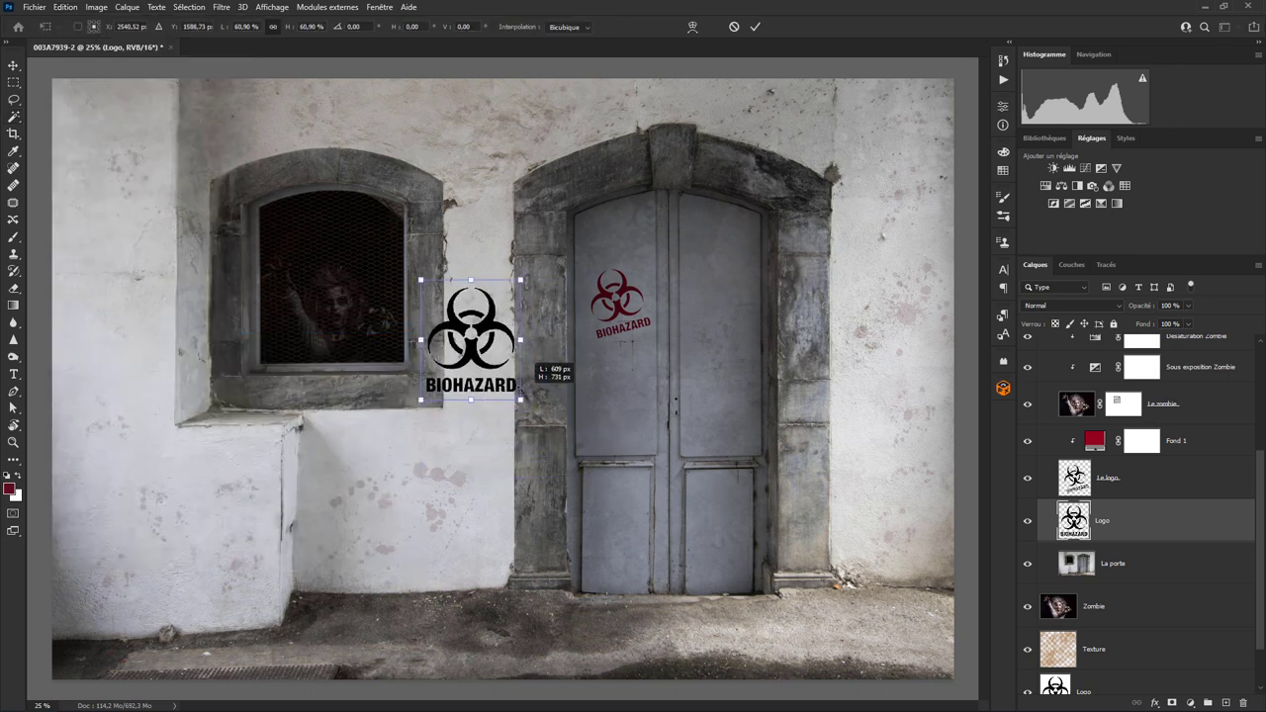
{"action": "left_click_drag", "start_coordinate": [458, 326], "coordinate": [715, 395]}
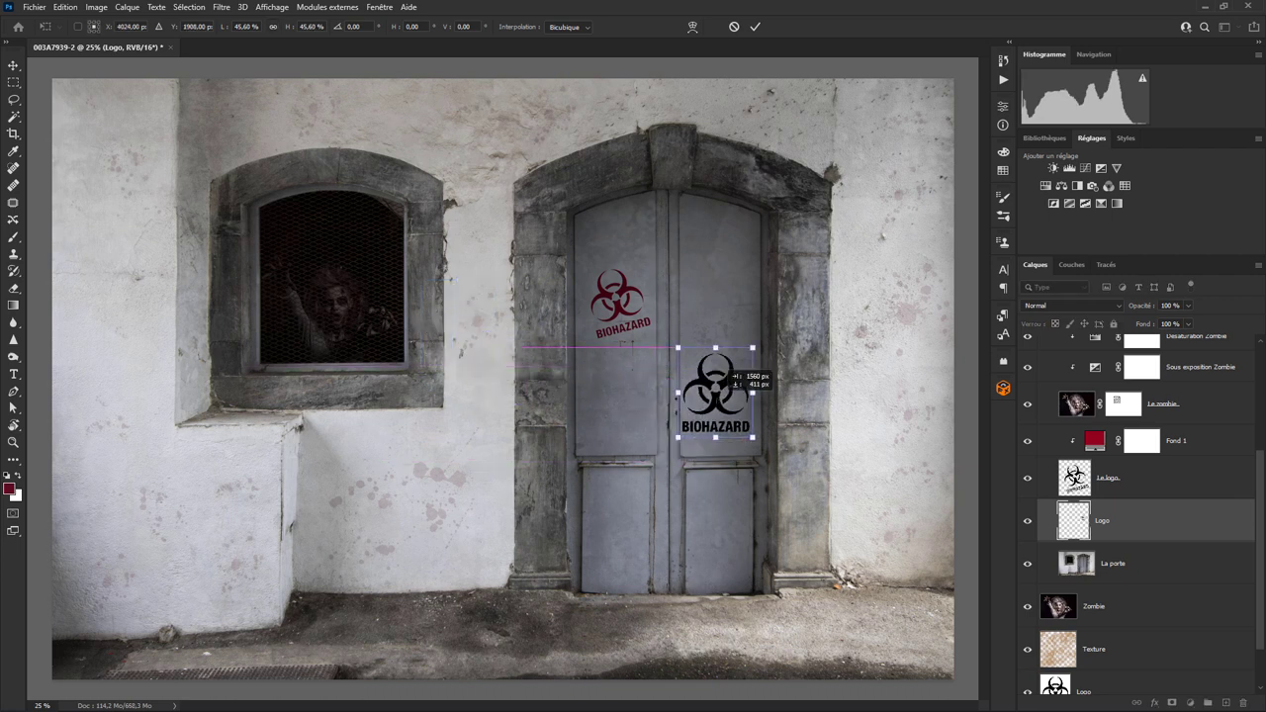
{"action": "left_click_drag", "start_coordinate": [753, 437], "coordinate": [739, 422]}
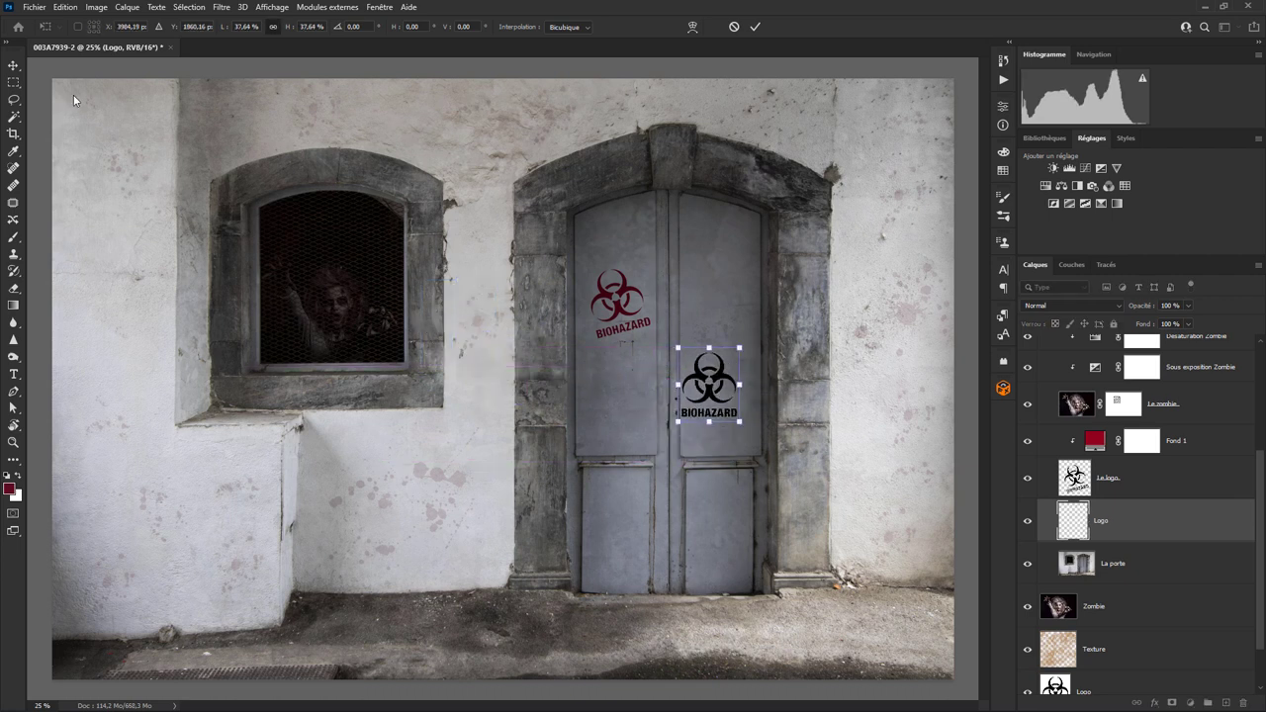
{"action": "left_click", "coordinate": [64, 8]}
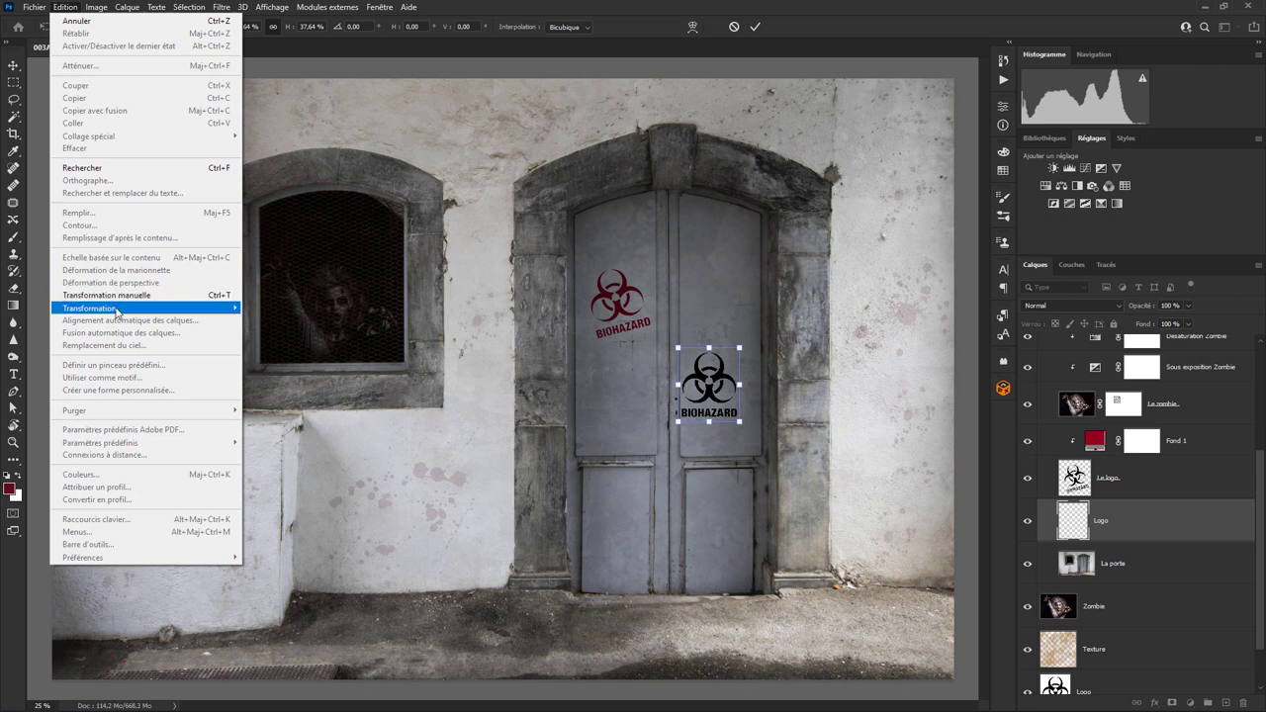
{"action": "mouse_move", "coordinate": [148, 308]}
{"action": "left_click", "coordinate": [360, 333]}
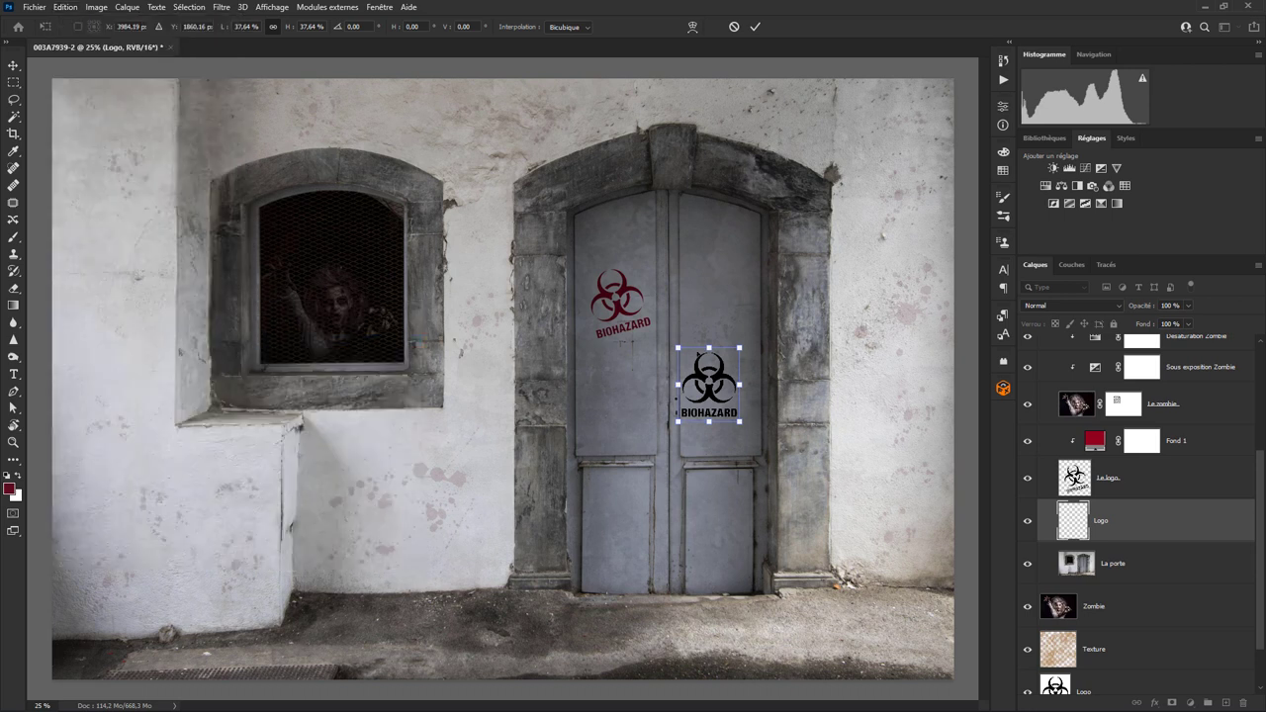
{"action": "left_click_drag", "start_coordinate": [682, 342], "coordinate": [700, 332]}
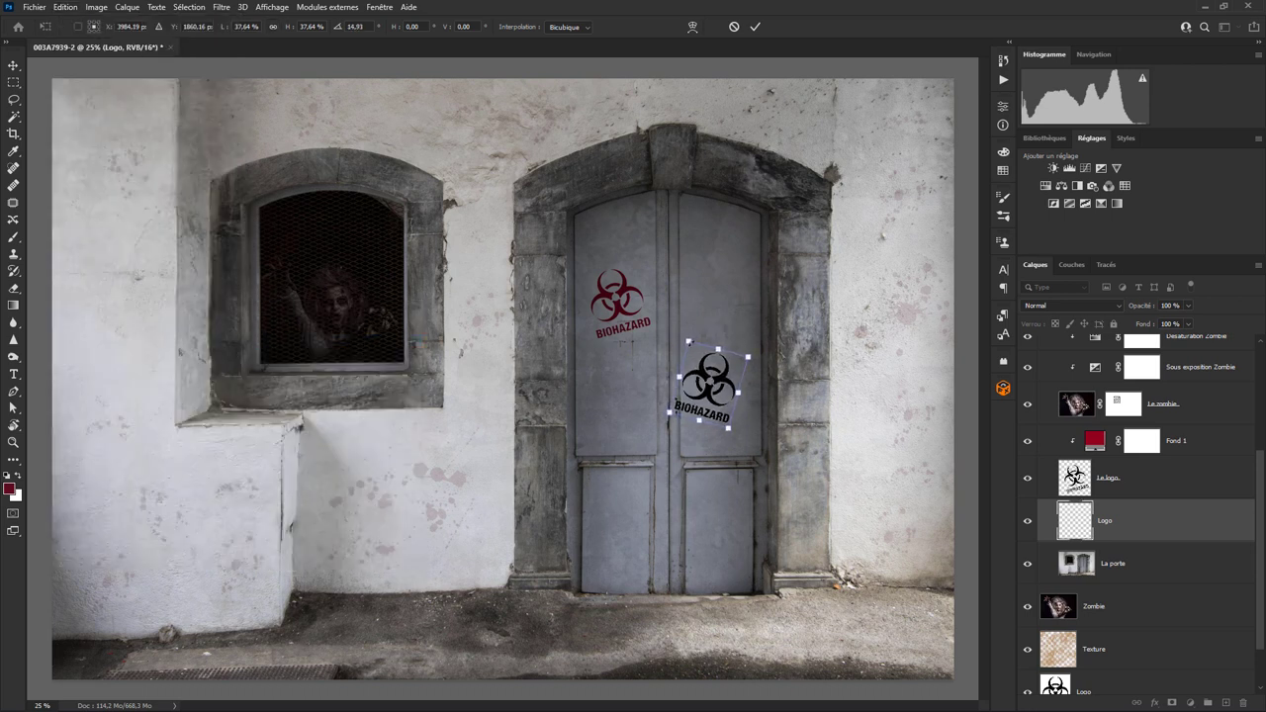
{"action": "left_click_drag", "start_coordinate": [704, 383], "coordinate": [716, 376]}
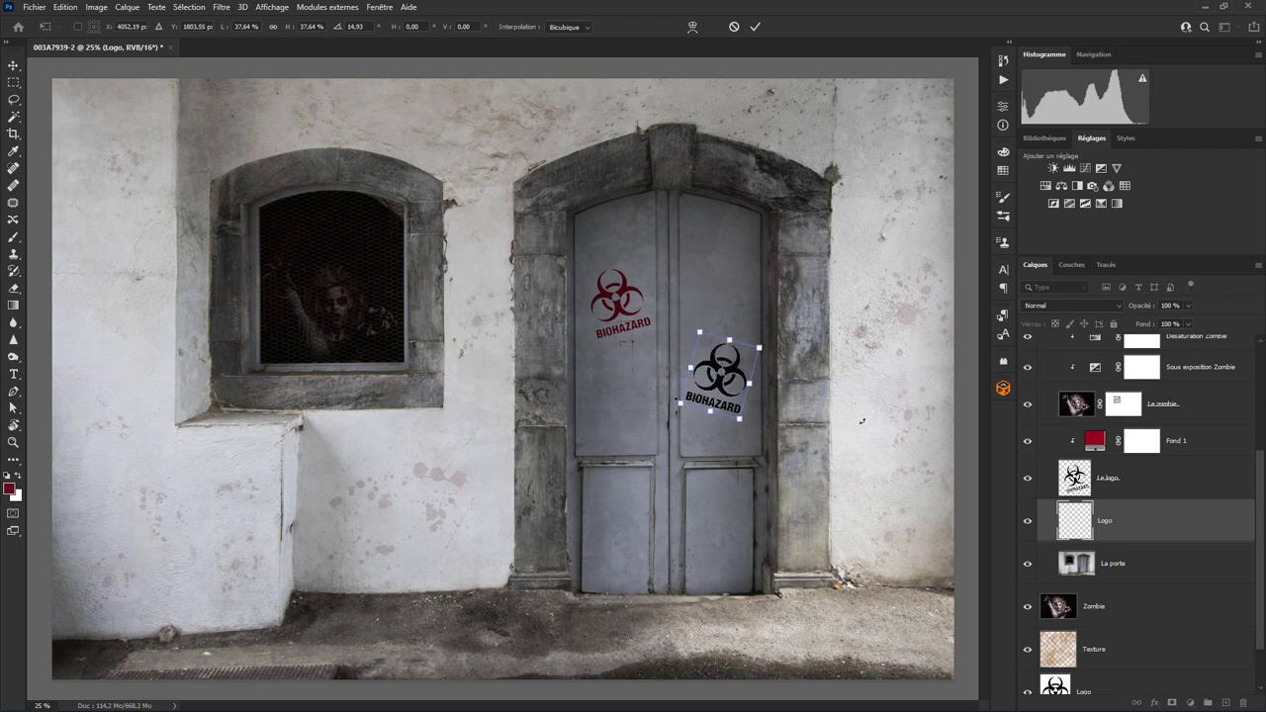
{"action": "key", "text": "Return"}
{"action": "key", "text": "w"}
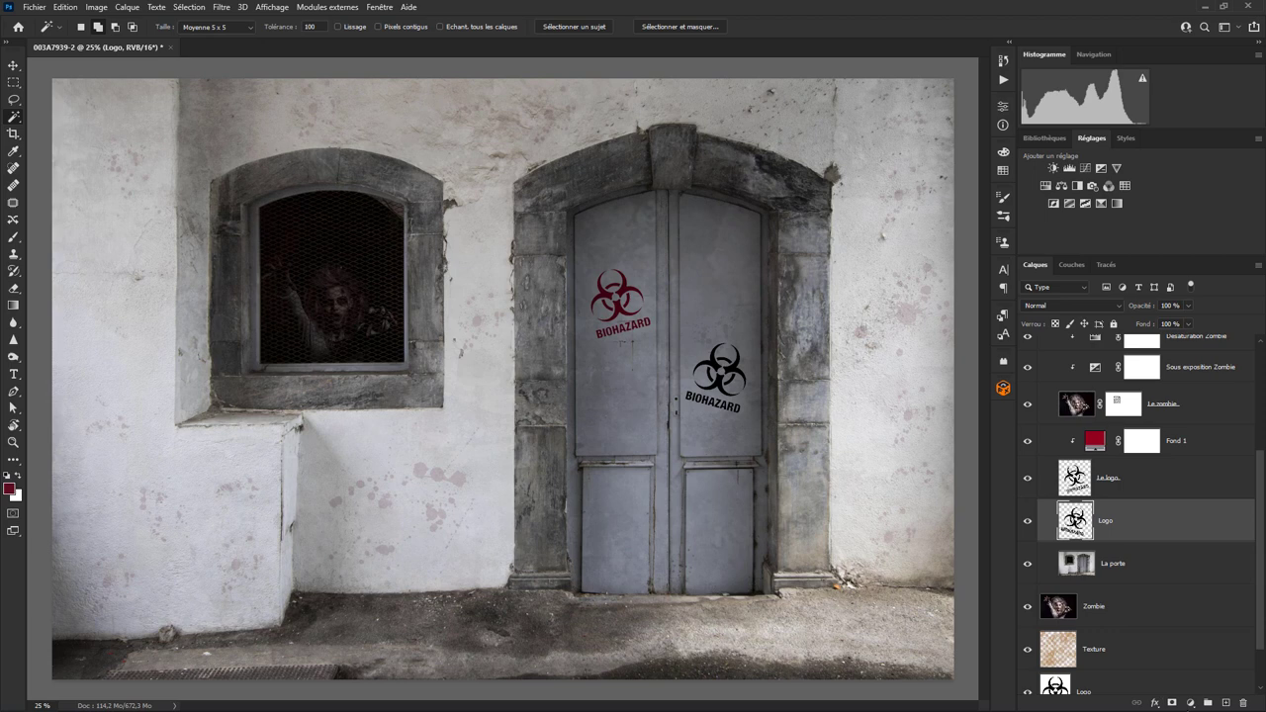
Step: Add a Fond 2 solid colour fill layer clipped to the biohazard logo below
{"action": "left_click", "coordinate": [1190, 703]}
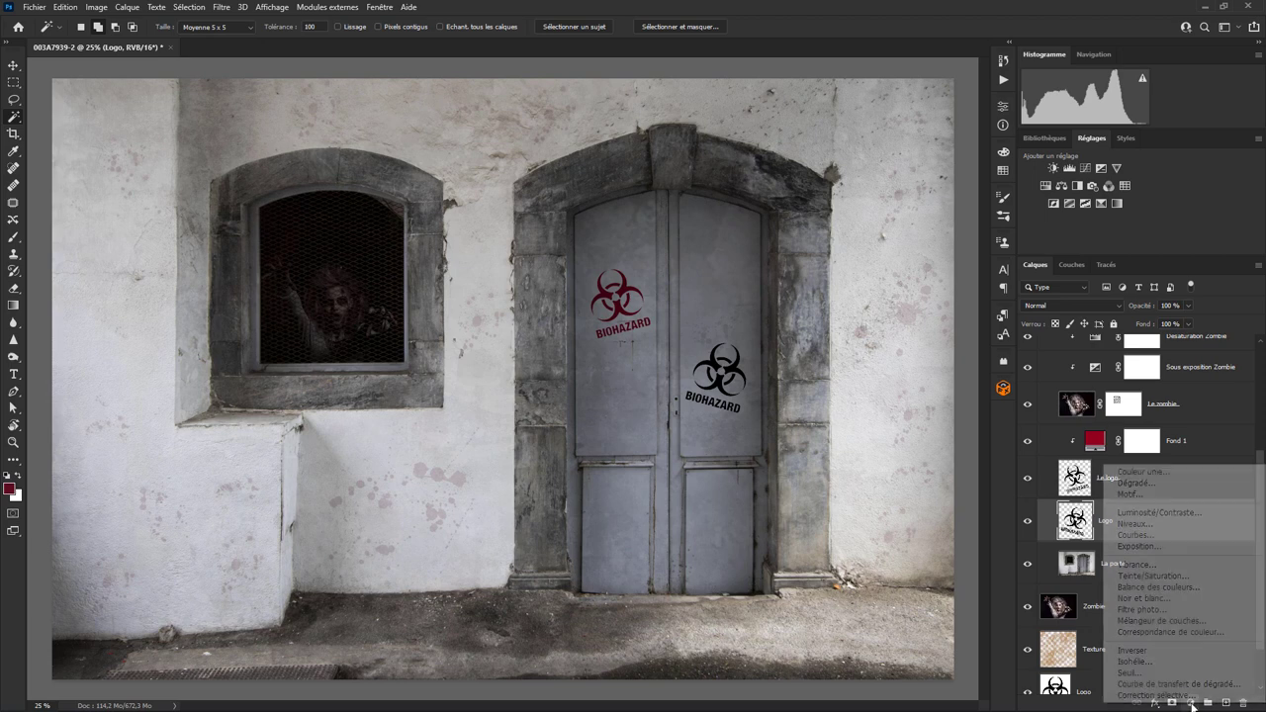
{"action": "left_click", "coordinate": [1143, 473]}
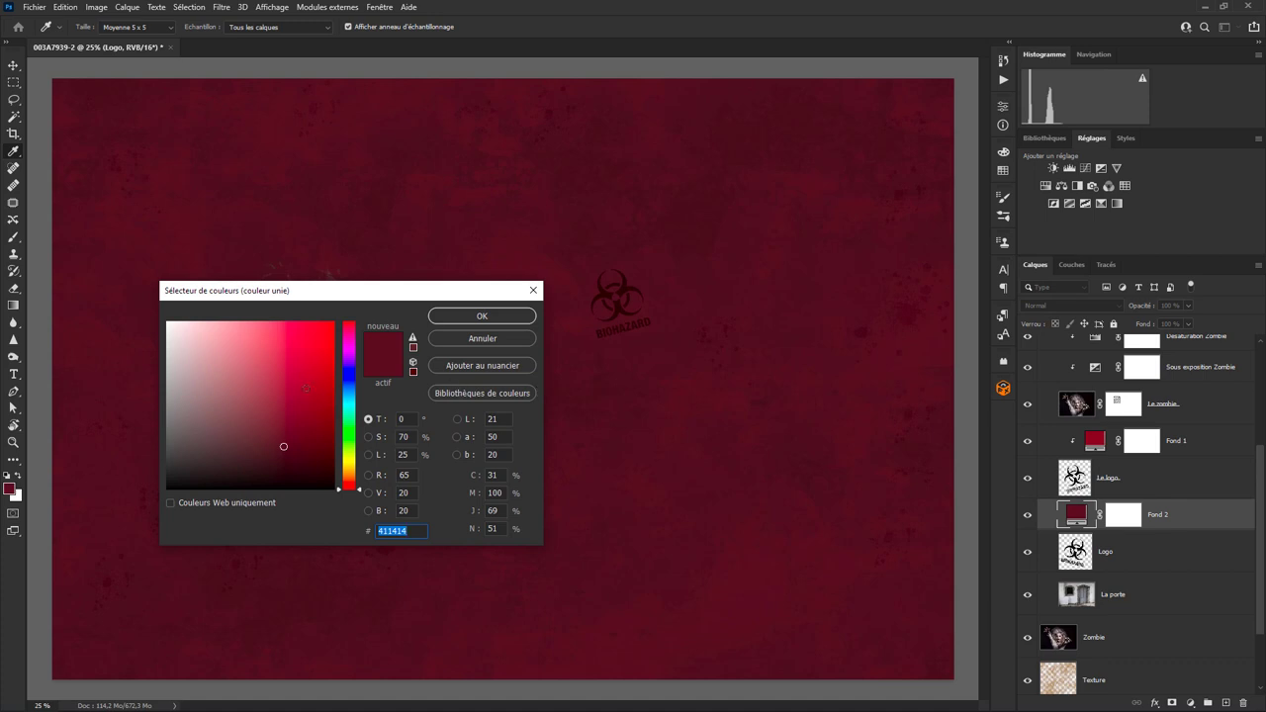
{"action": "left_click", "coordinate": [346, 377]}
{"action": "left_click_drag", "start_coordinate": [310, 373], "coordinate": [301, 404]}
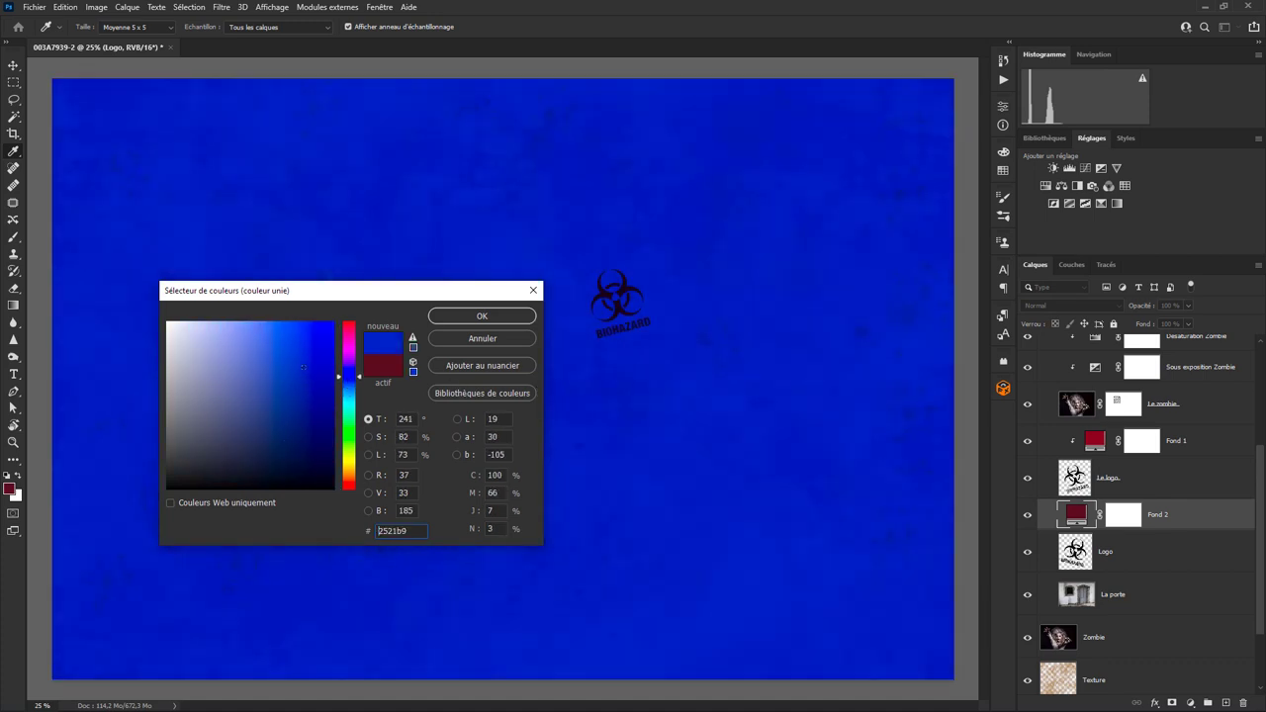
{"action": "left_click", "coordinate": [482, 316]}
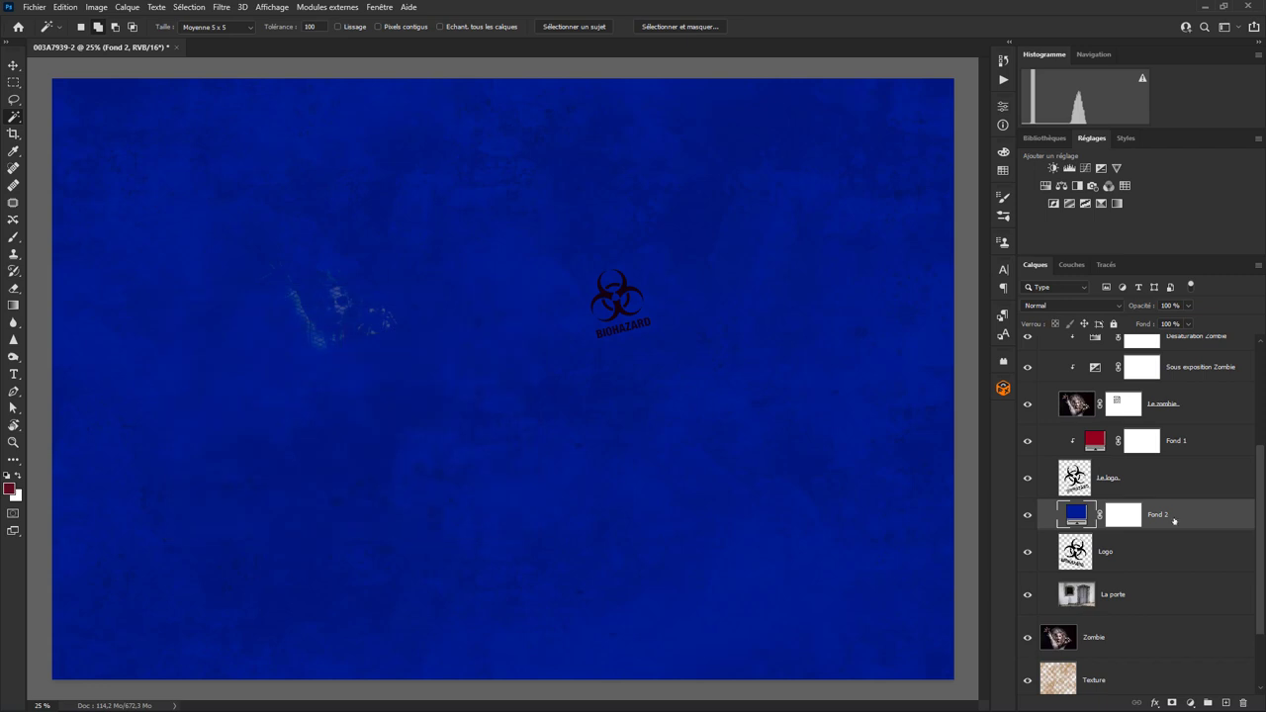
{"action": "right_click", "coordinate": [1174, 519]}
{"action": "left_click", "coordinate": [1039, 406]}
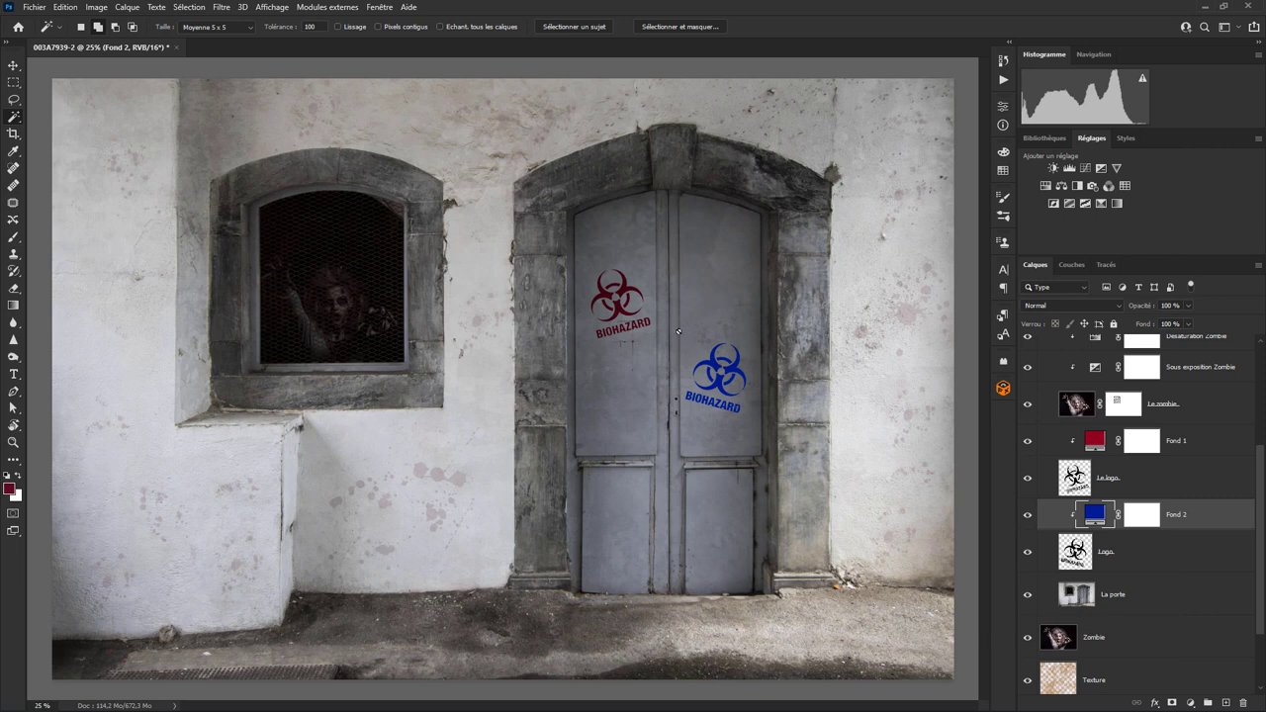
Step: Change the Fond 2 fill colour to a dark brown
{"action": "double_click", "coordinate": [1094, 514]}
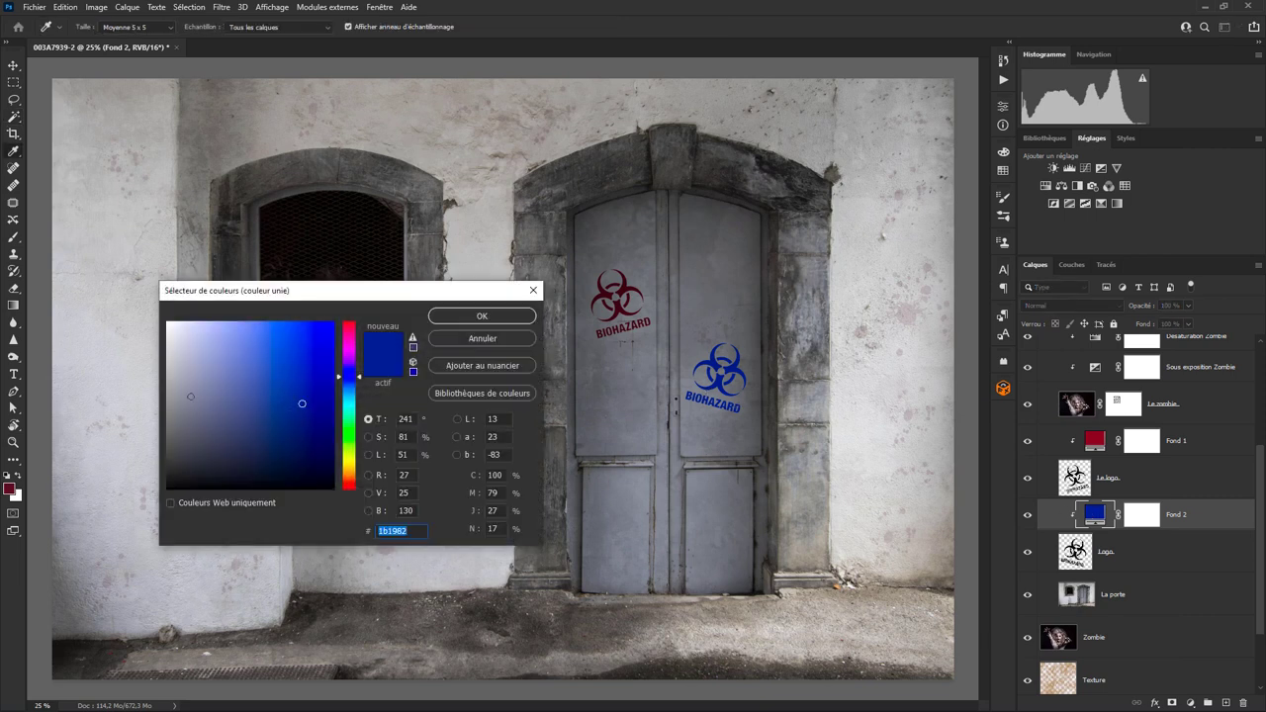
{"action": "left_click_drag", "start_coordinate": [352, 380], "coordinate": [356, 467]}
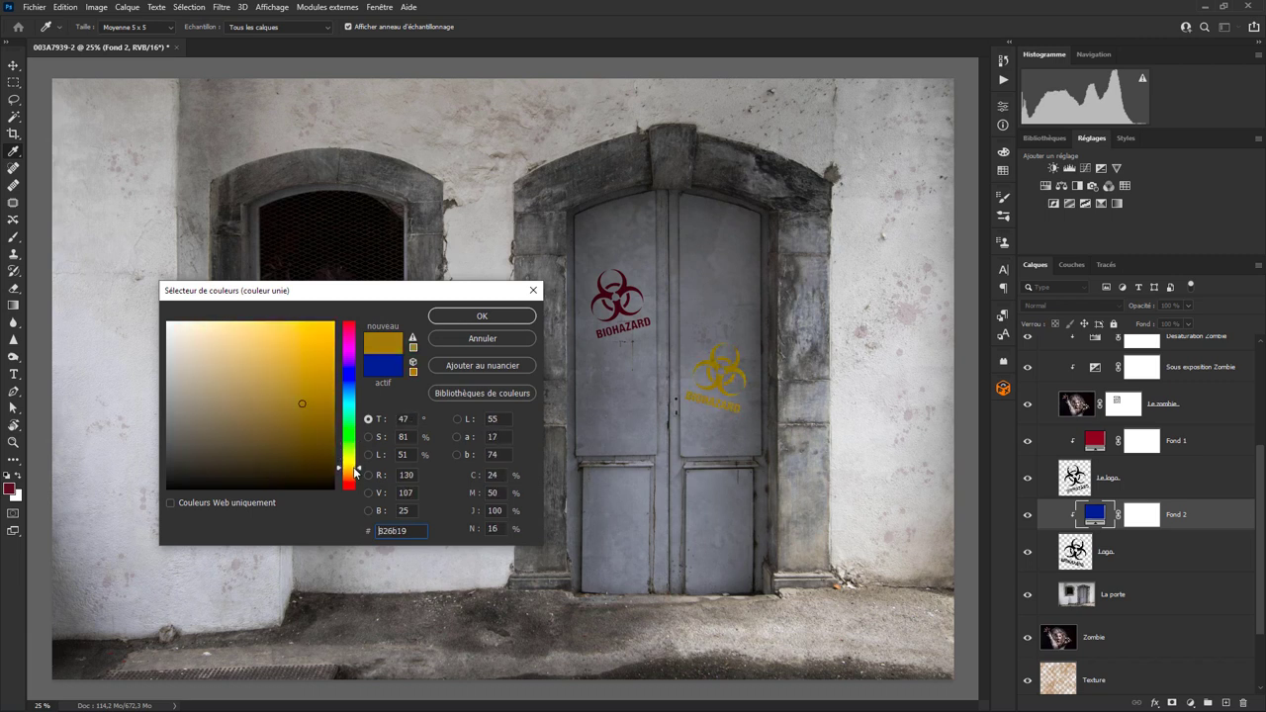
{"action": "left_click", "coordinate": [298, 442]}
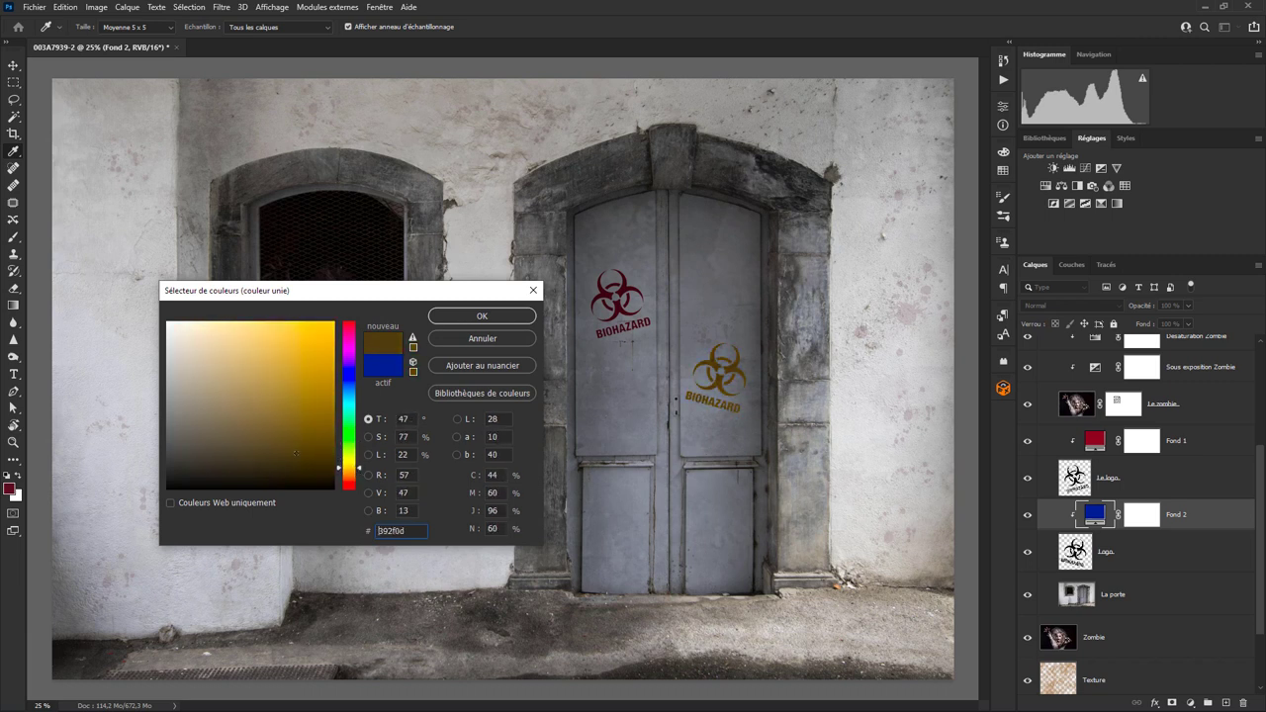
{"action": "left_click", "coordinate": [481, 316]}
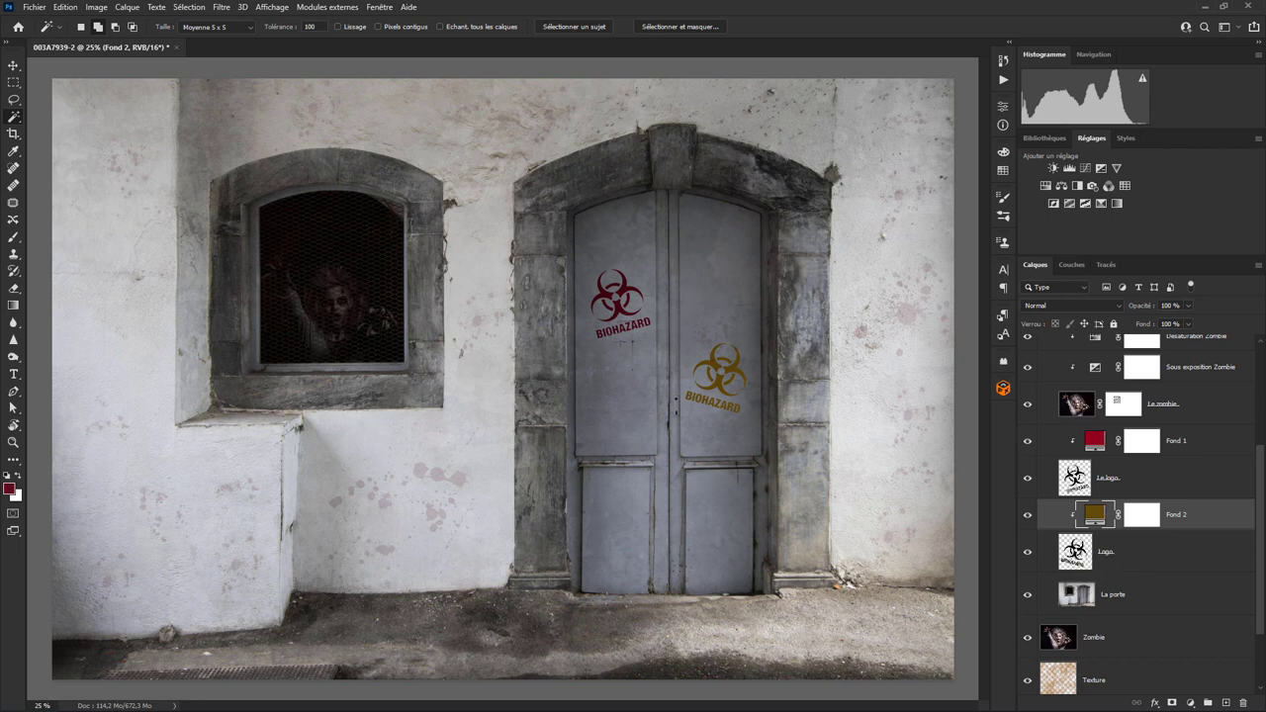
Step: Compare logo, fill and zombie layers, leaving the brown Logo hidden and red Le logo shown
{"action": "left_click", "coordinate": [1026, 514]}
{"action": "left_click", "coordinate": [1026, 551]}
{"action": "left_click", "coordinate": [1026, 478]}
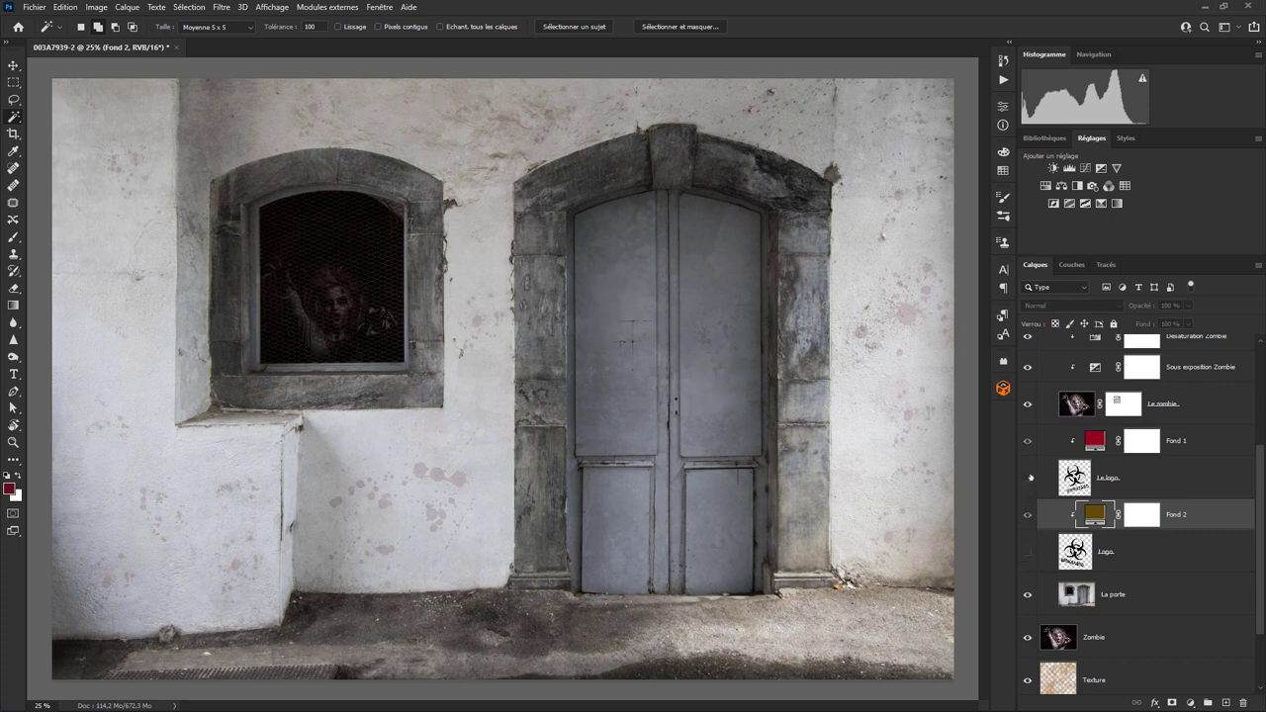
{"action": "left_click", "coordinate": [1026, 478]}
{"action": "left_click", "coordinate": [1026, 440]}
{"action": "left_click", "coordinate": [1027, 441]}
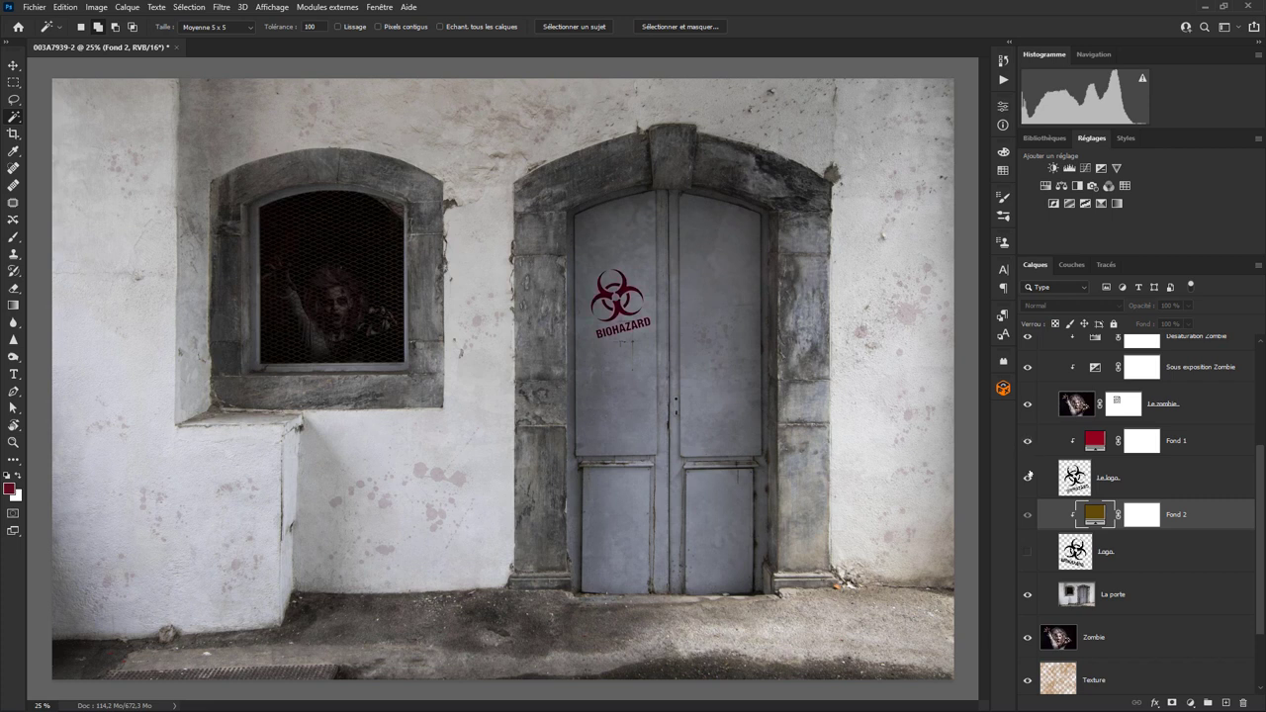
{"action": "left_click", "coordinate": [1027, 479]}
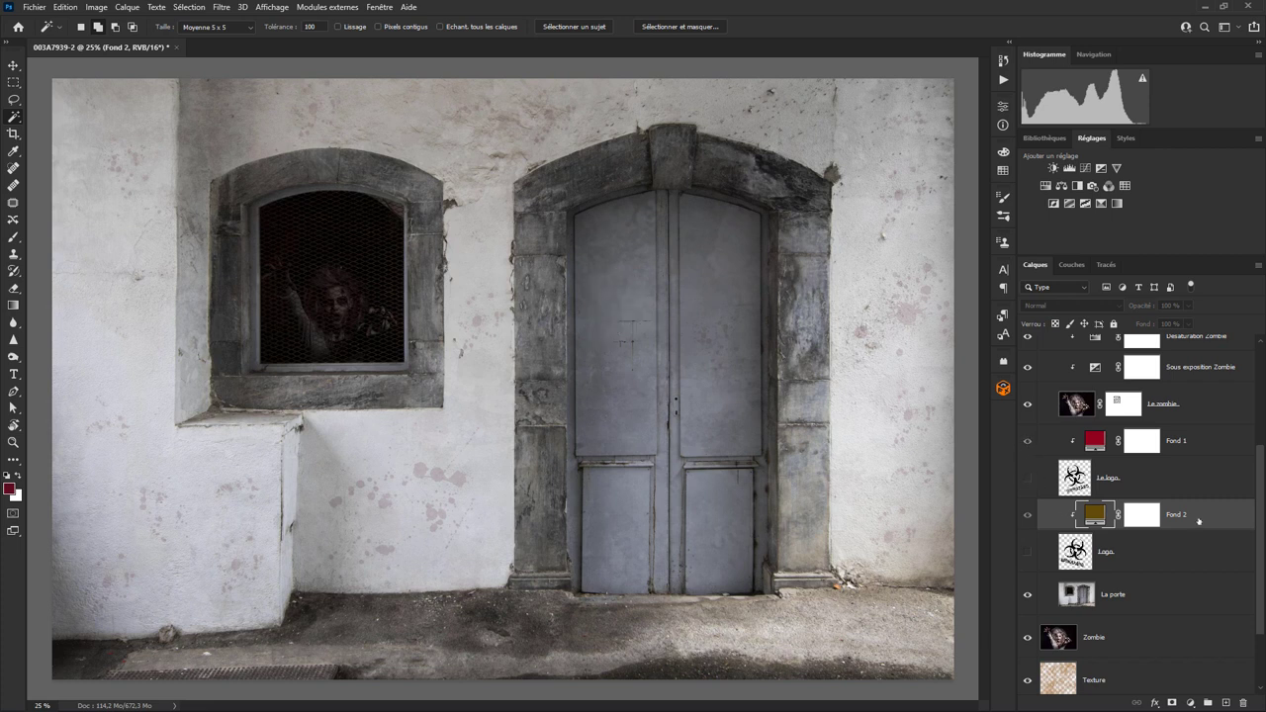
{"action": "scroll", "coordinate": [1150, 493], "scroll_direction": "up", "scroll_amount": 3}
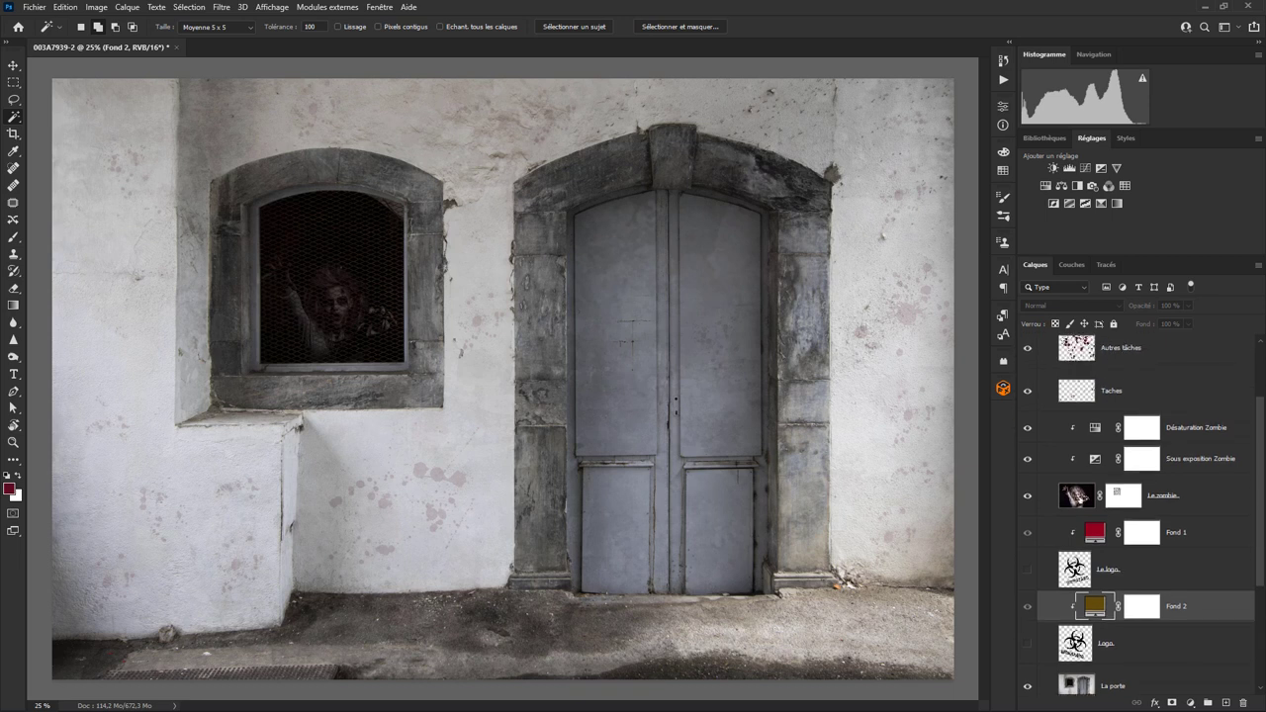
{"action": "left_click", "coordinate": [1029, 498]}
{"action": "left_click", "coordinate": [1028, 497]}
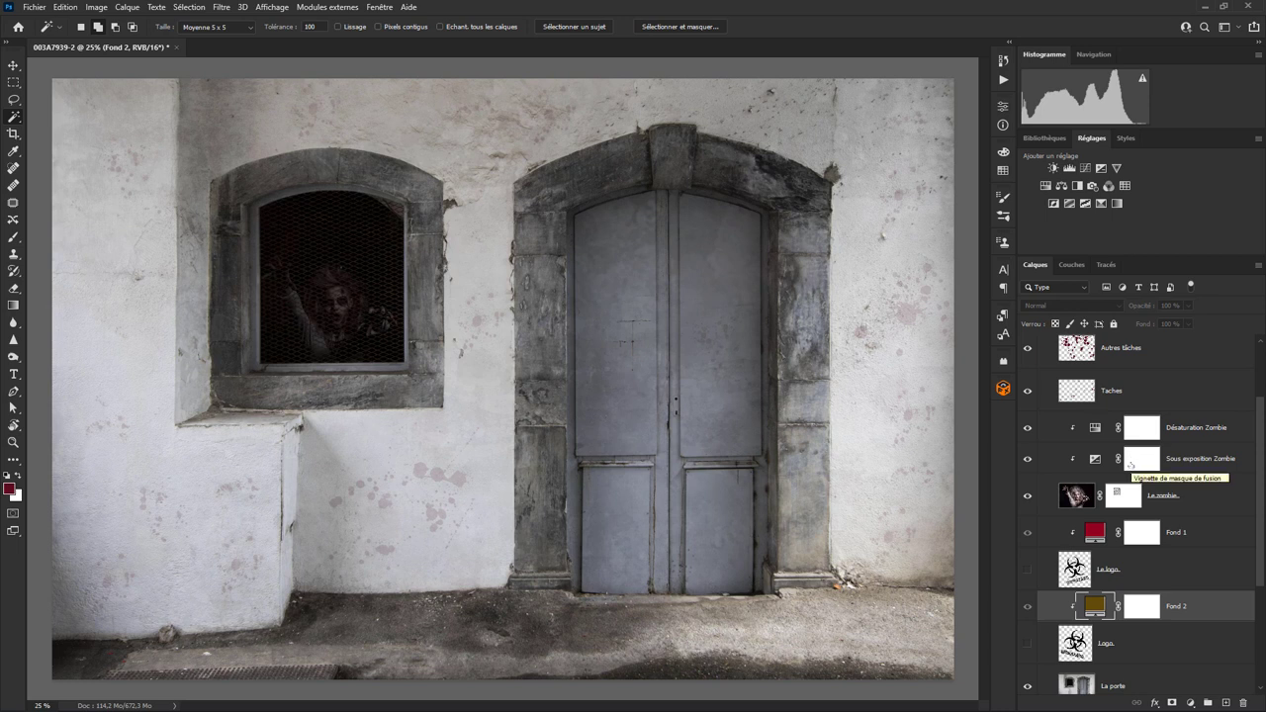
{"action": "left_click", "coordinate": [1027, 570]}
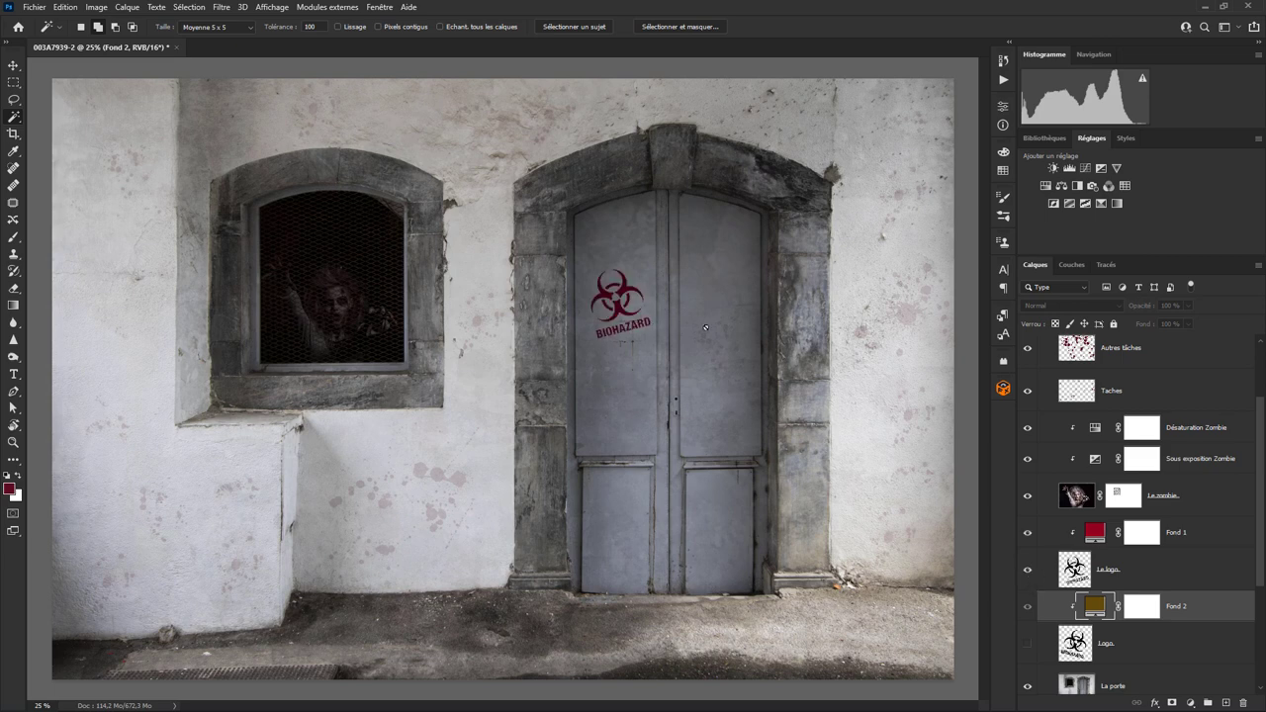
Step: Zoom to 200% on the red BIOHAZARD logo and select the Le logo layer
{"action": "key", "text": "ctrl+plus"}
{"action": "key", "text": "ctrl+plus"}
{"action": "key", "text": "ctrl+plus"}
{"action": "key", "text": "ctrl+plus"}
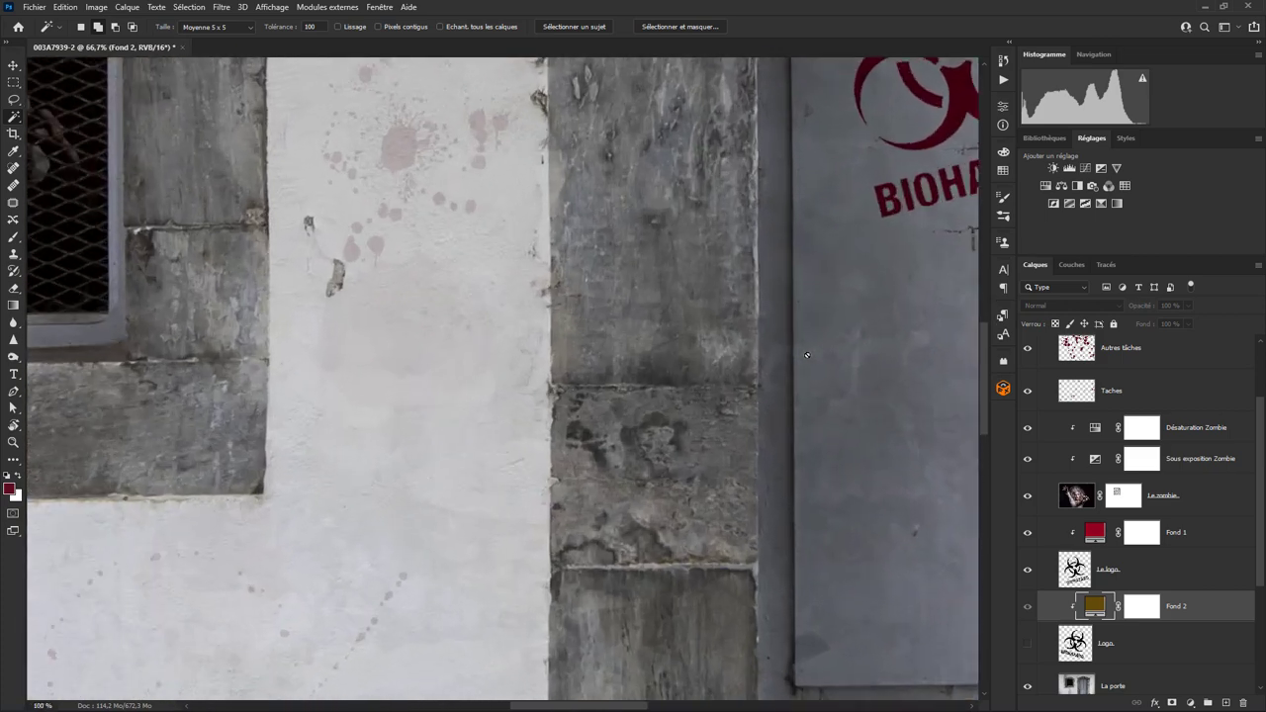
{"action": "key", "text": "ctrl+plus"}
{"action": "left_click_drag", "start_coordinate": [819, 248], "coordinate": [381, 480]}
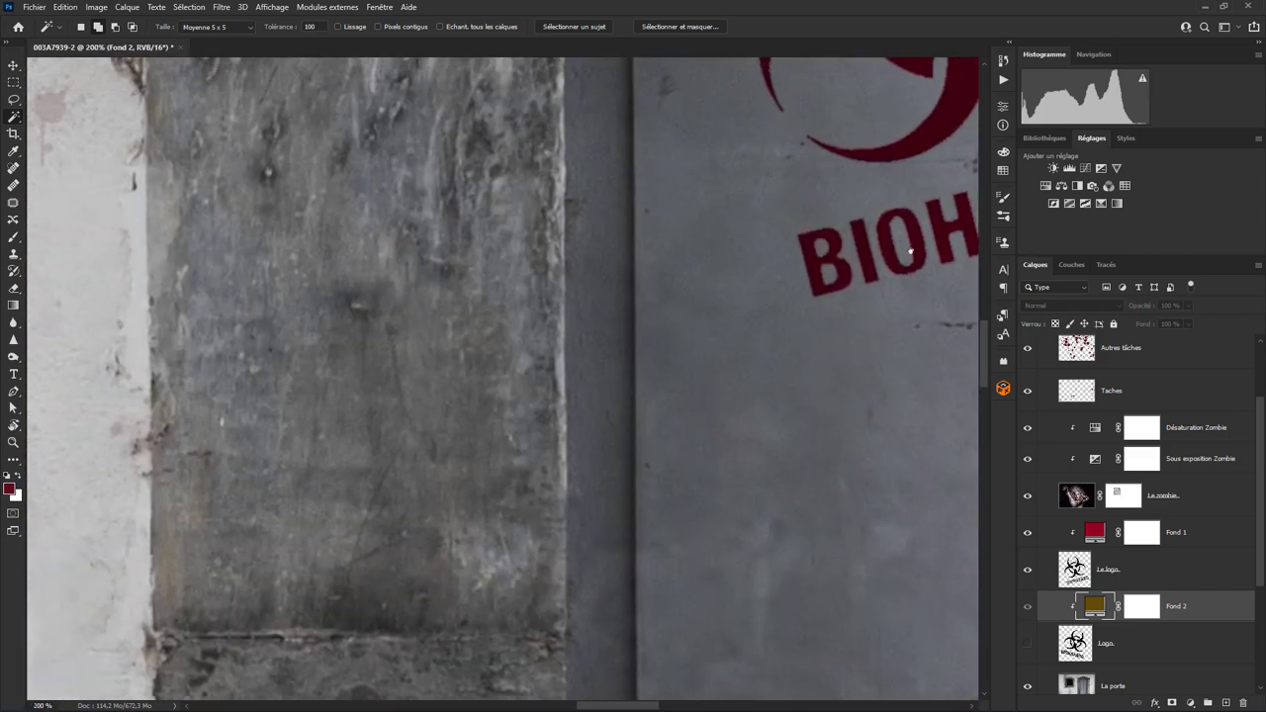
{"action": "left_click_drag", "start_coordinate": [949, 188], "coordinate": [579, 445]}
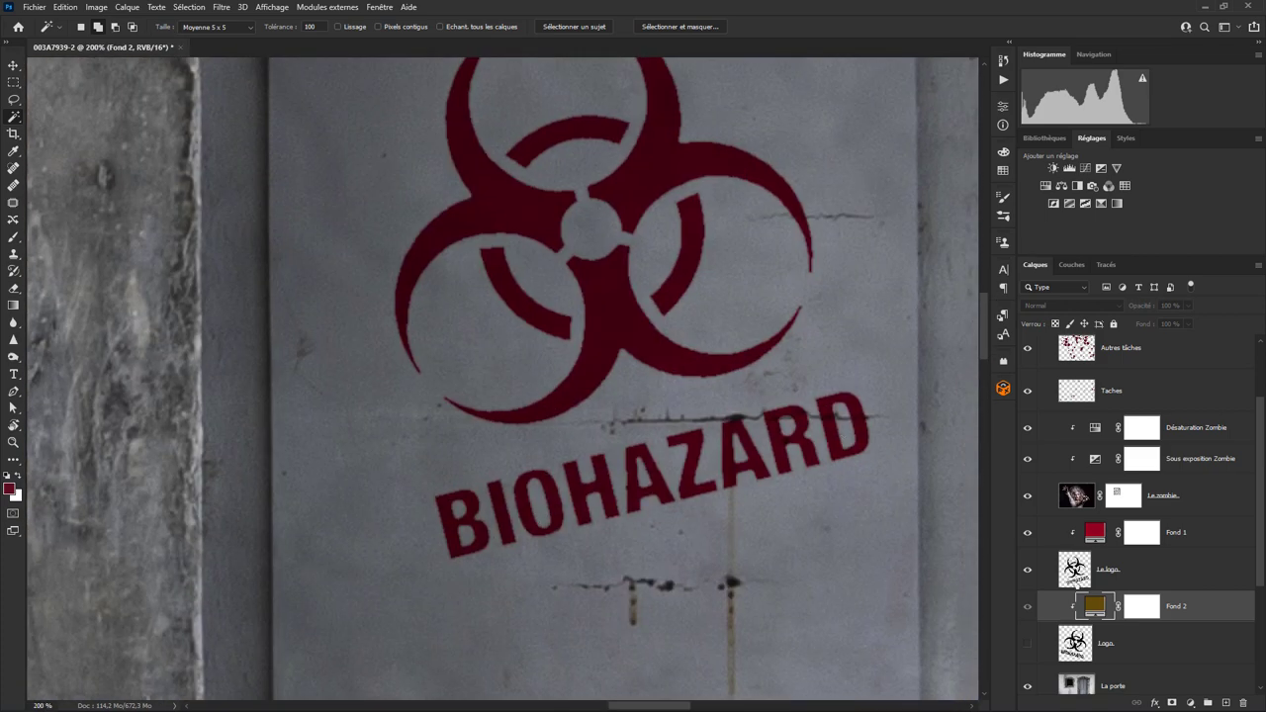
{"action": "left_click", "coordinate": [1112, 645]}
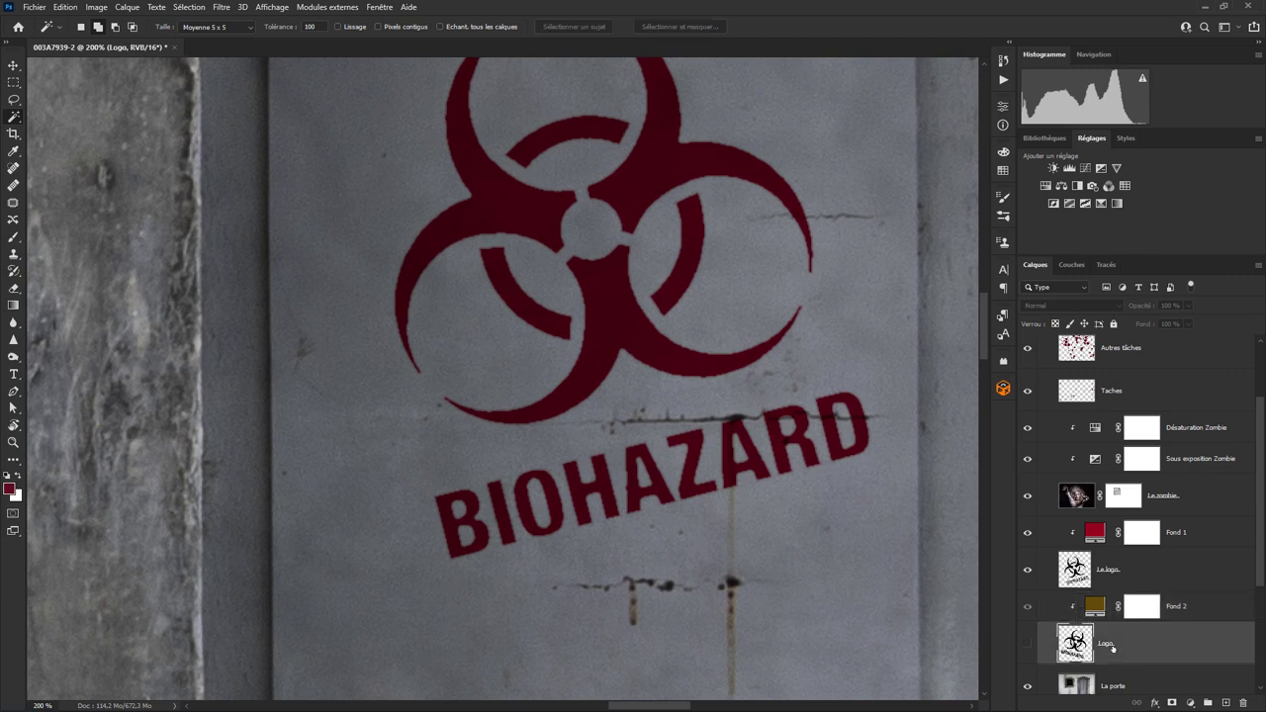
{"action": "left_click", "coordinate": [1116, 574]}
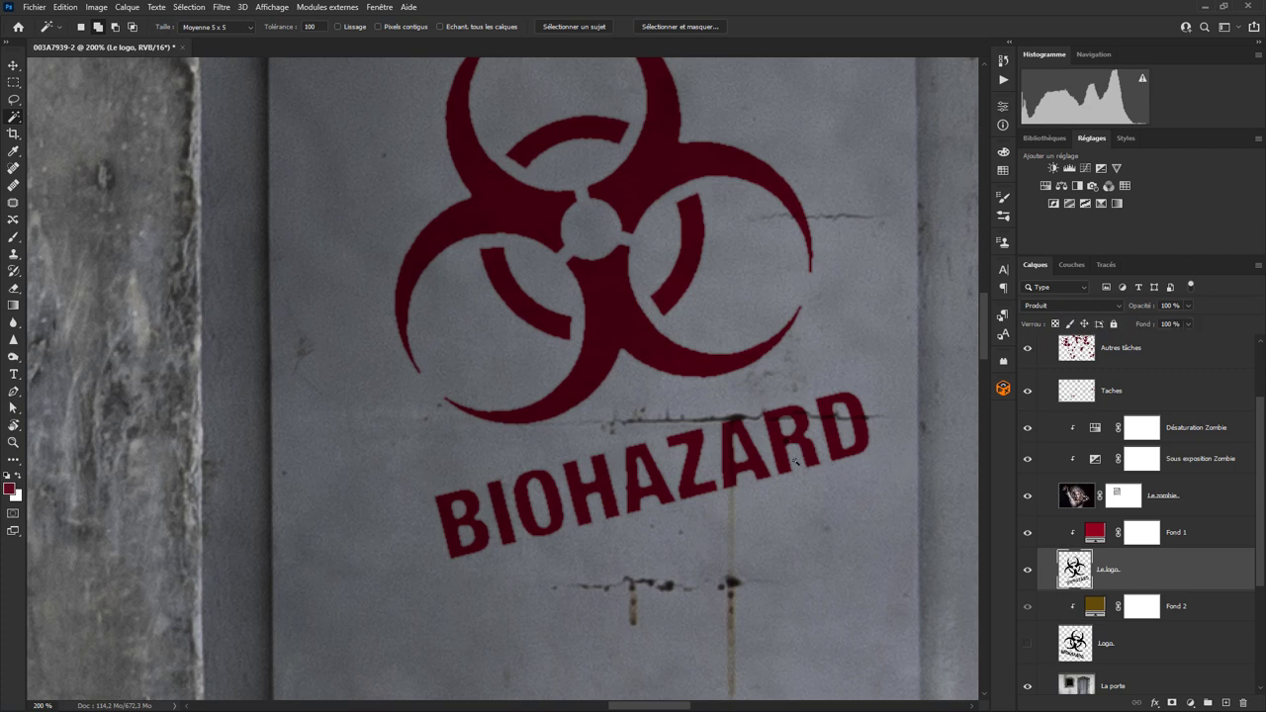
Step: Compare Normal against Produit blending on Le logo, keep Produit, then hide the layer
{"action": "left_click", "coordinate": [1065, 305]}
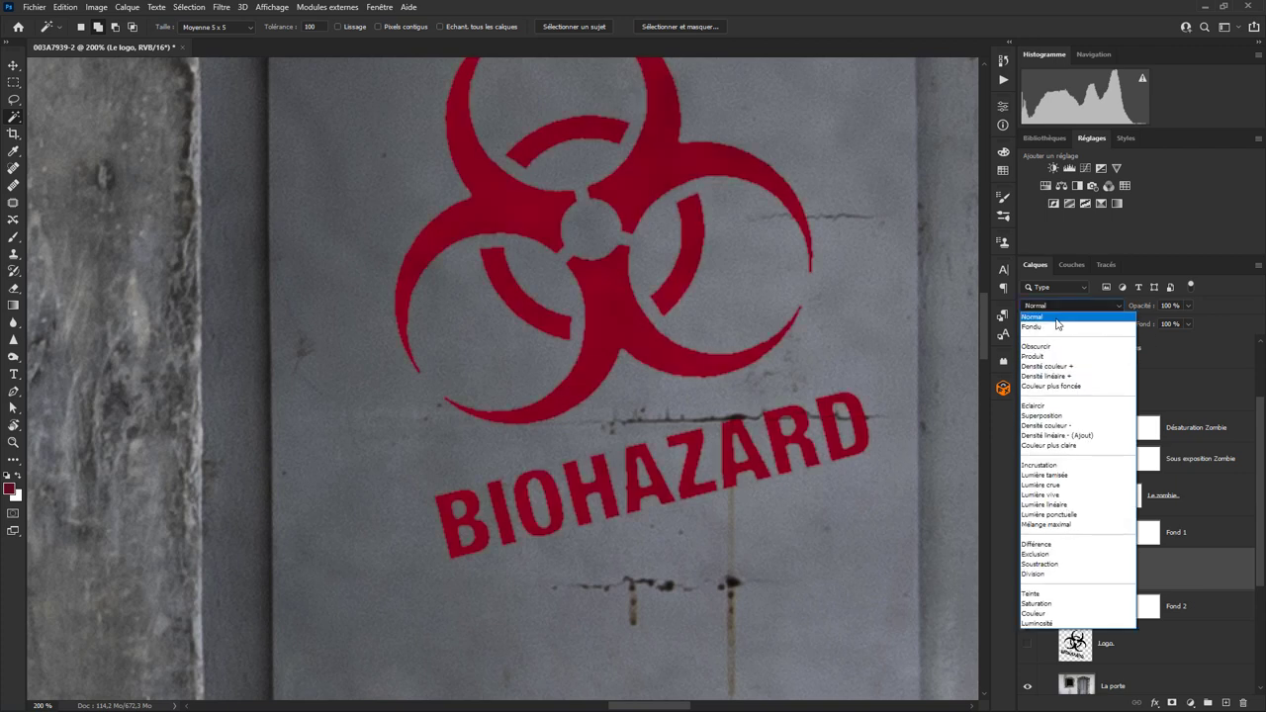
{"action": "left_click", "coordinate": [1056, 316]}
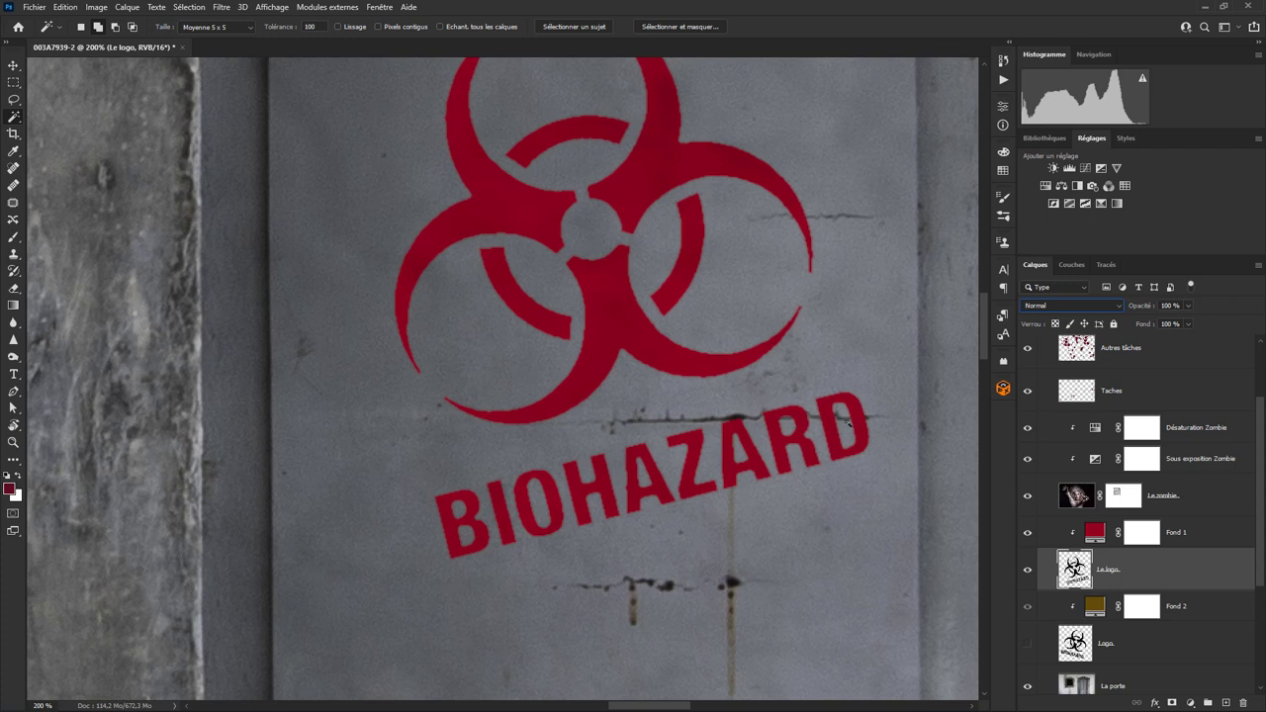
{"action": "left_click", "coordinate": [1074, 304]}
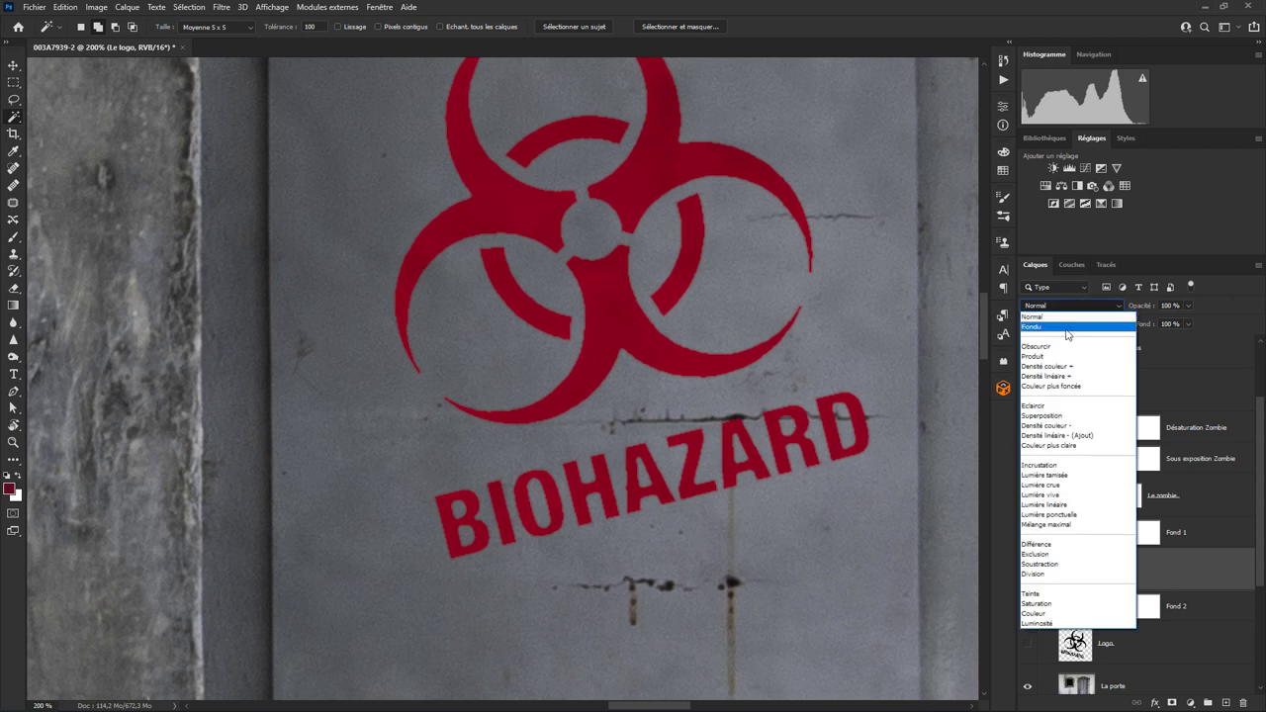
{"action": "left_click", "coordinate": [1057, 358]}
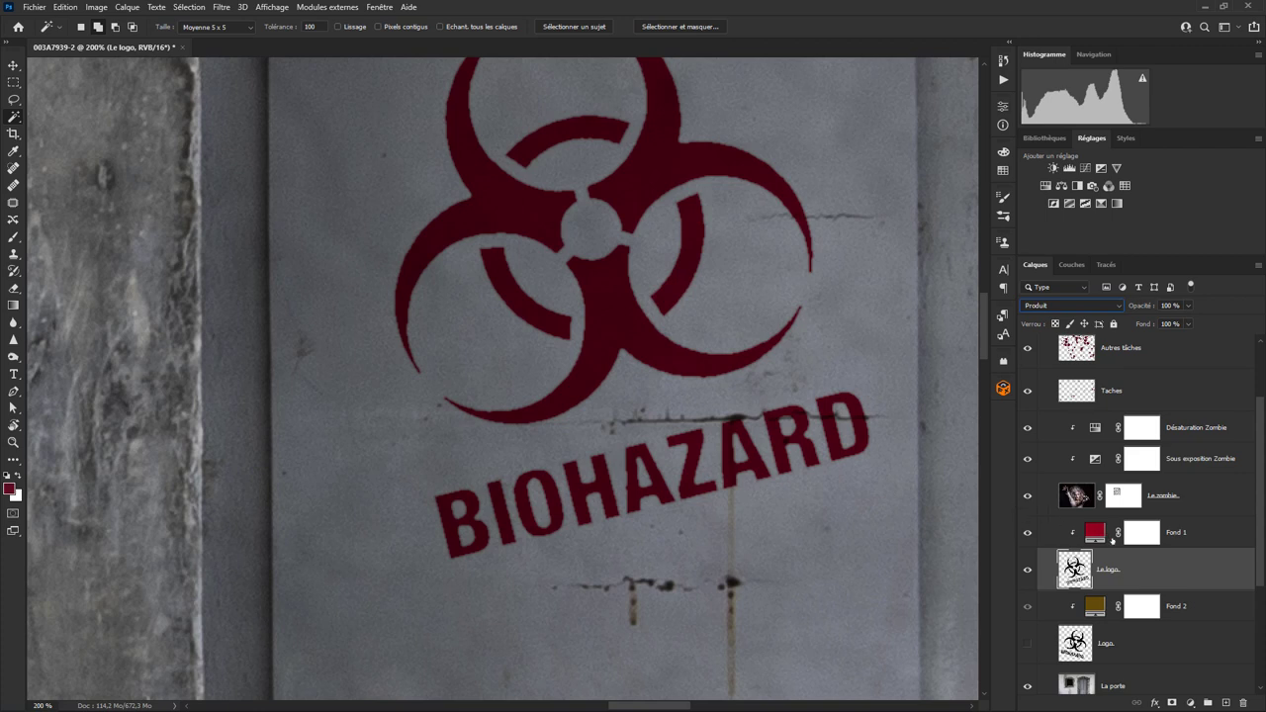
{"action": "left_click", "coordinate": [1027, 570]}
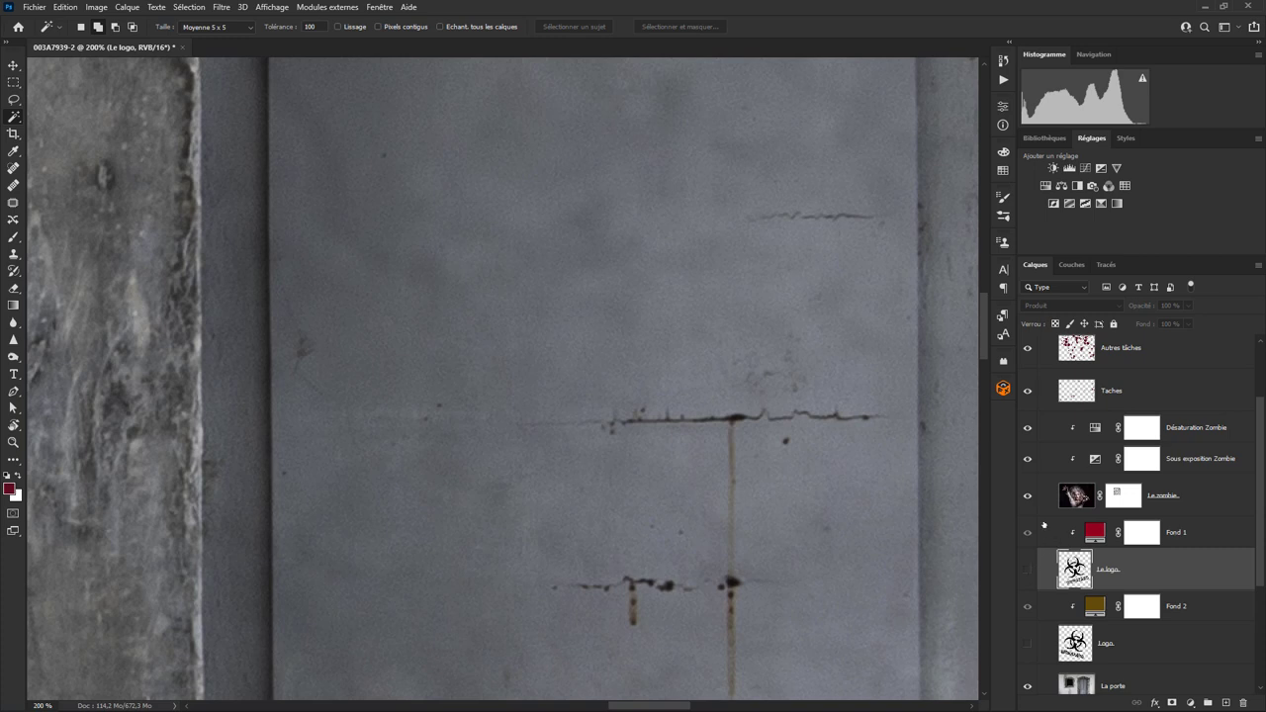
Step: Zoom to 100% on the zombie window and select the Le zombie layer
{"action": "key", "text": "ctrl+minus"}
{"action": "key", "text": "ctrl+minus"}
{"action": "key", "text": "ctrl+minus"}
{"action": "key", "text": "ctrl+minus"}
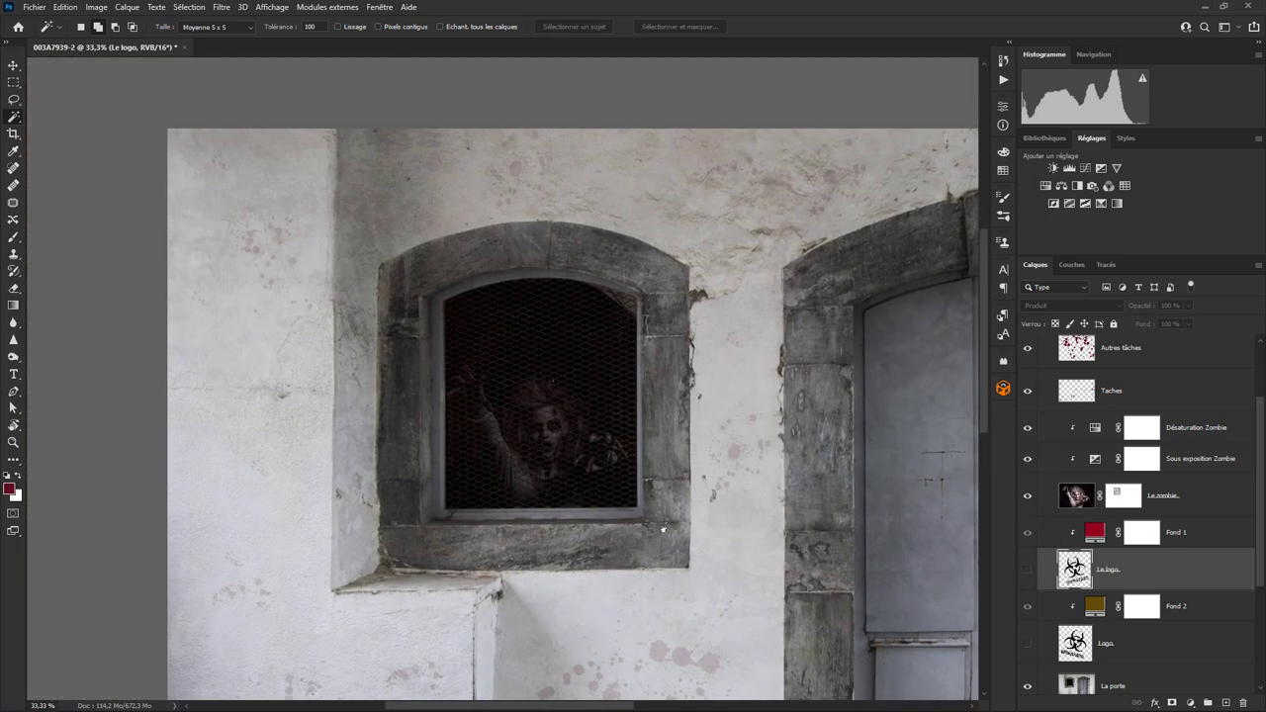
{"action": "key", "text": "ctrl+plus"}
{"action": "key", "text": "ctrl+plus"}
{"action": "key", "text": "ctrl+plus"}
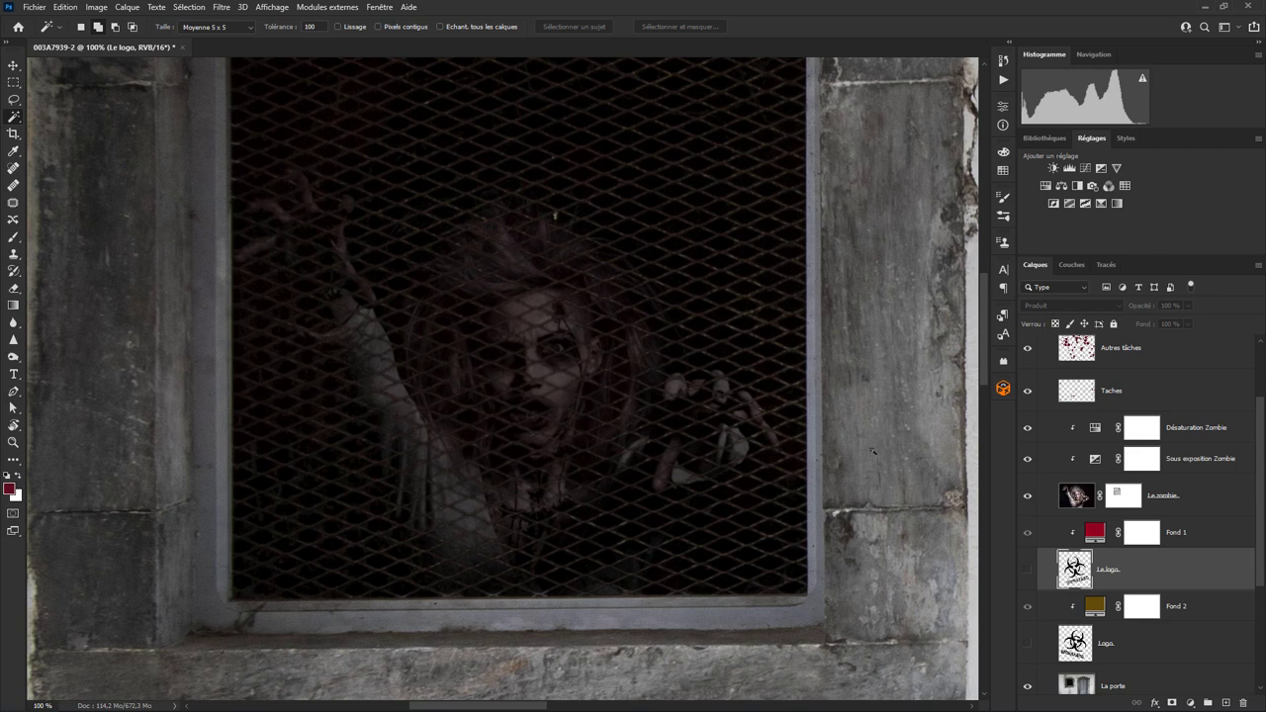
{"action": "left_click", "coordinate": [1068, 500]}
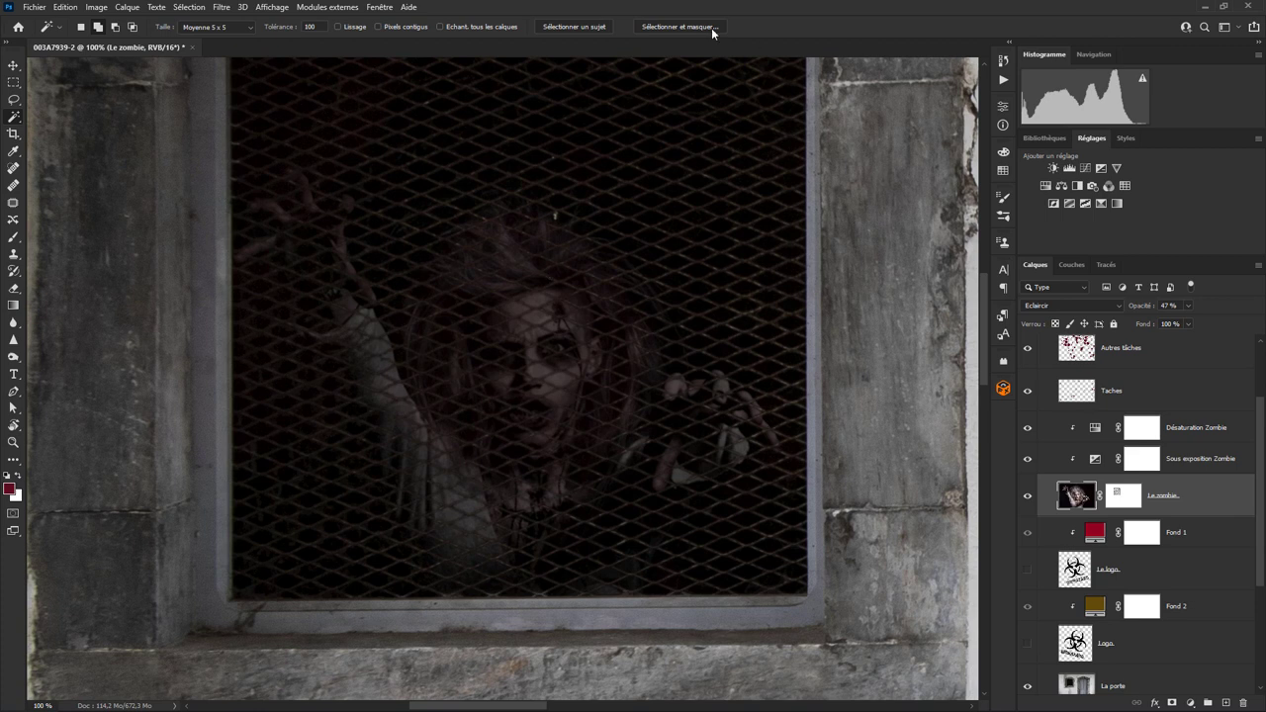
{"action": "left_click", "coordinate": [1068, 306]}
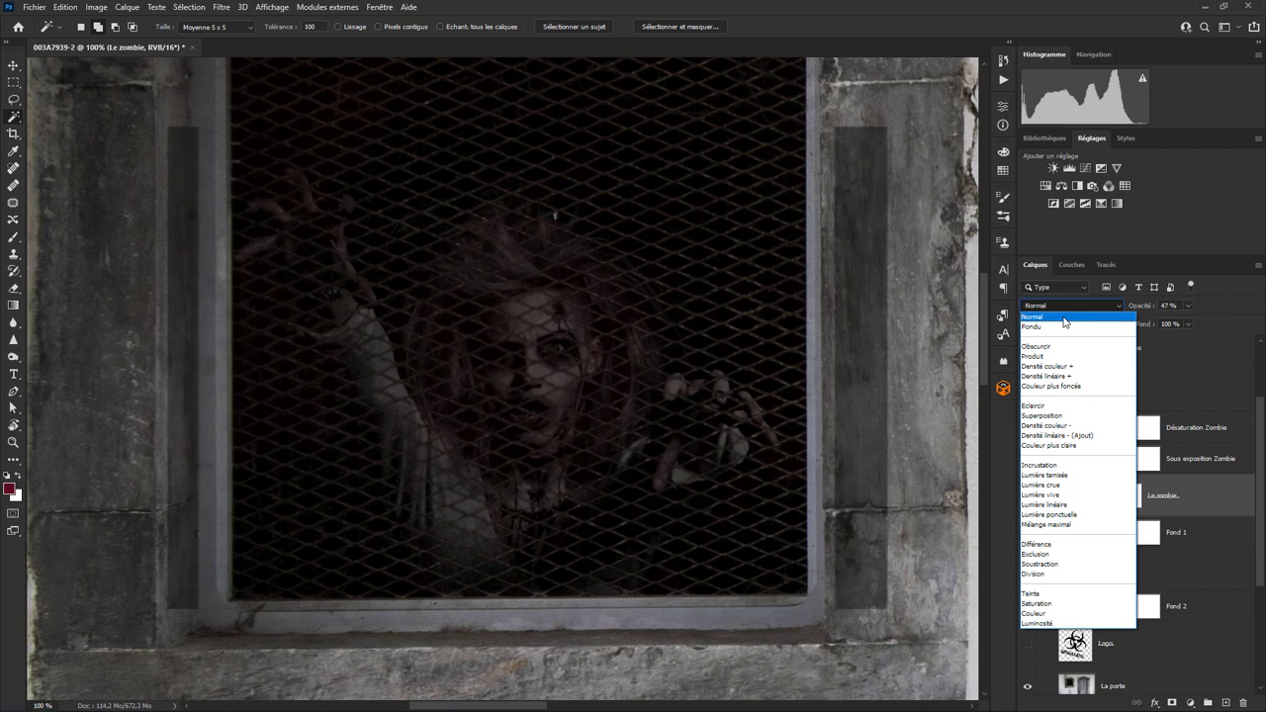
{"action": "left_click", "coordinate": [1064, 317]}
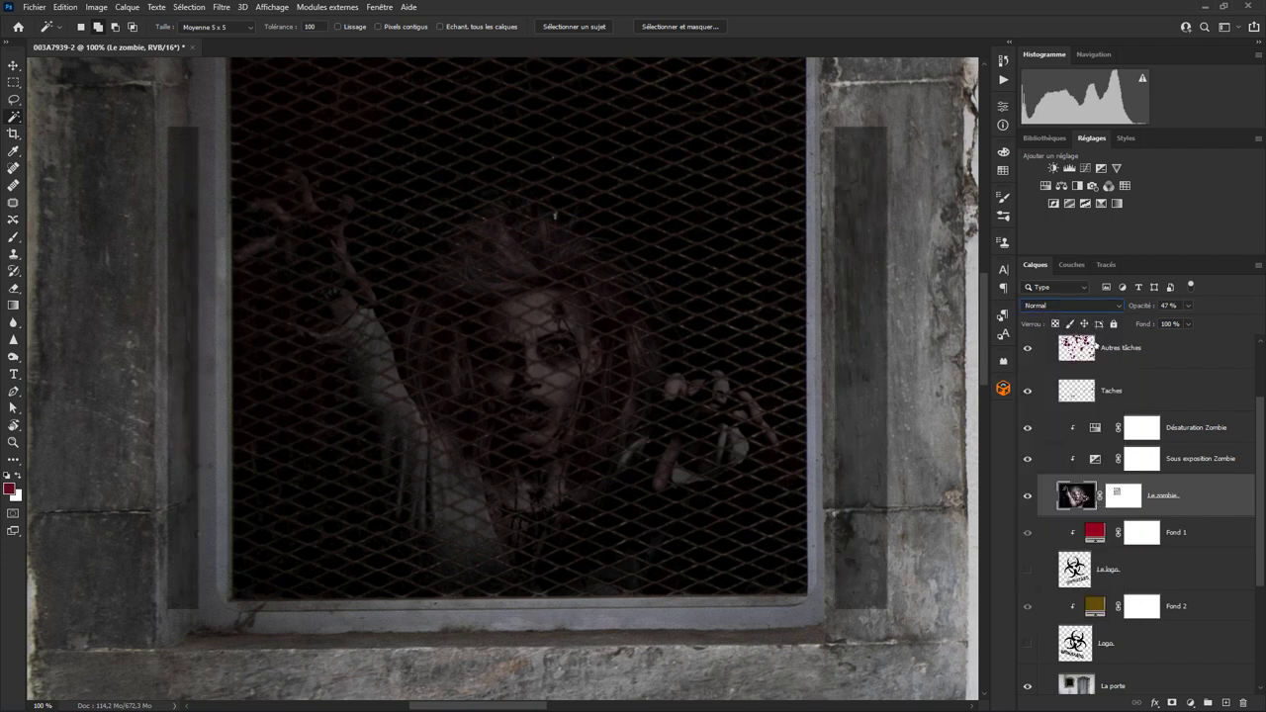
{"action": "left_click", "coordinate": [1059, 306]}
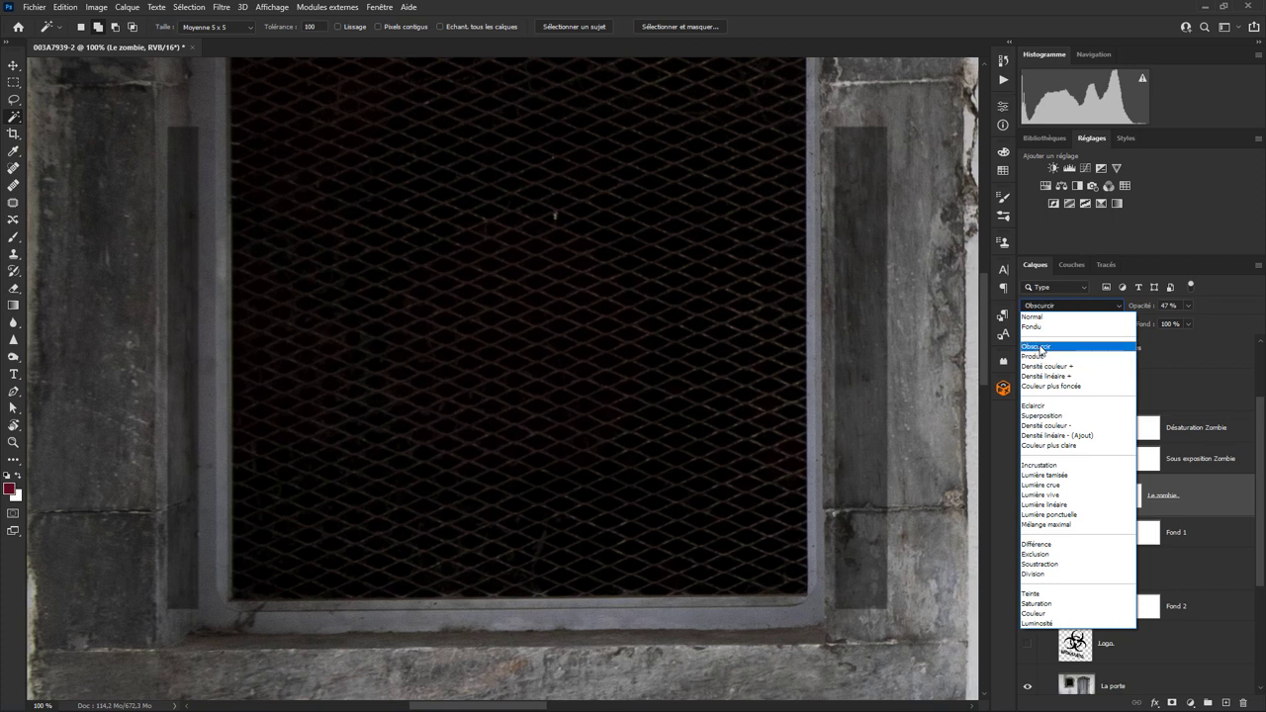
{"action": "left_click", "coordinate": [1032, 406]}
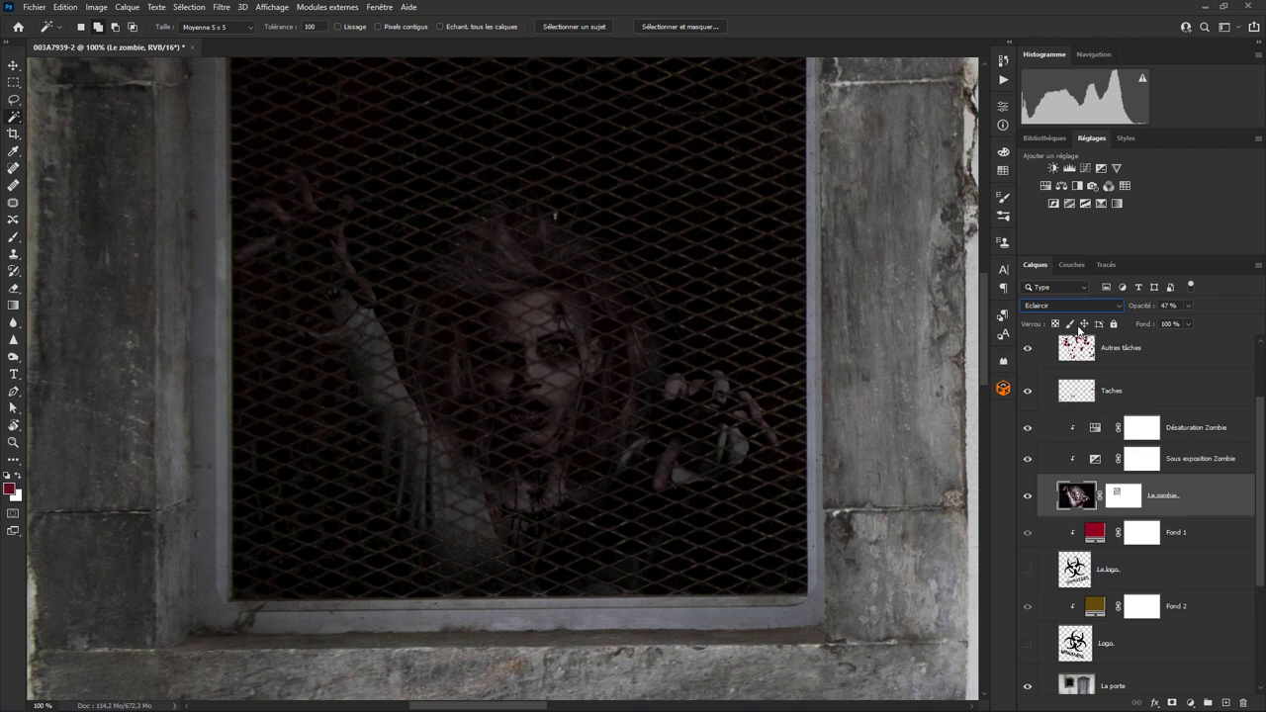
{"action": "left_click", "coordinate": [1047, 303]}
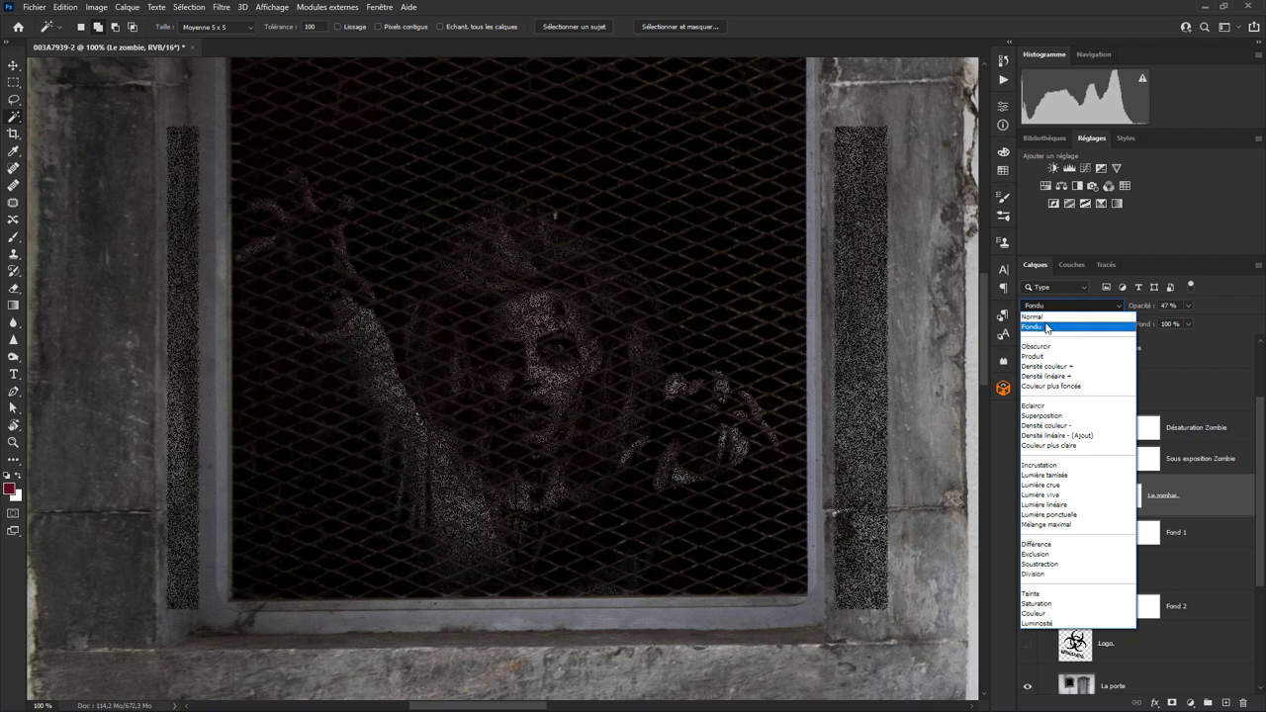
{"action": "left_click", "coordinate": [1043, 317]}
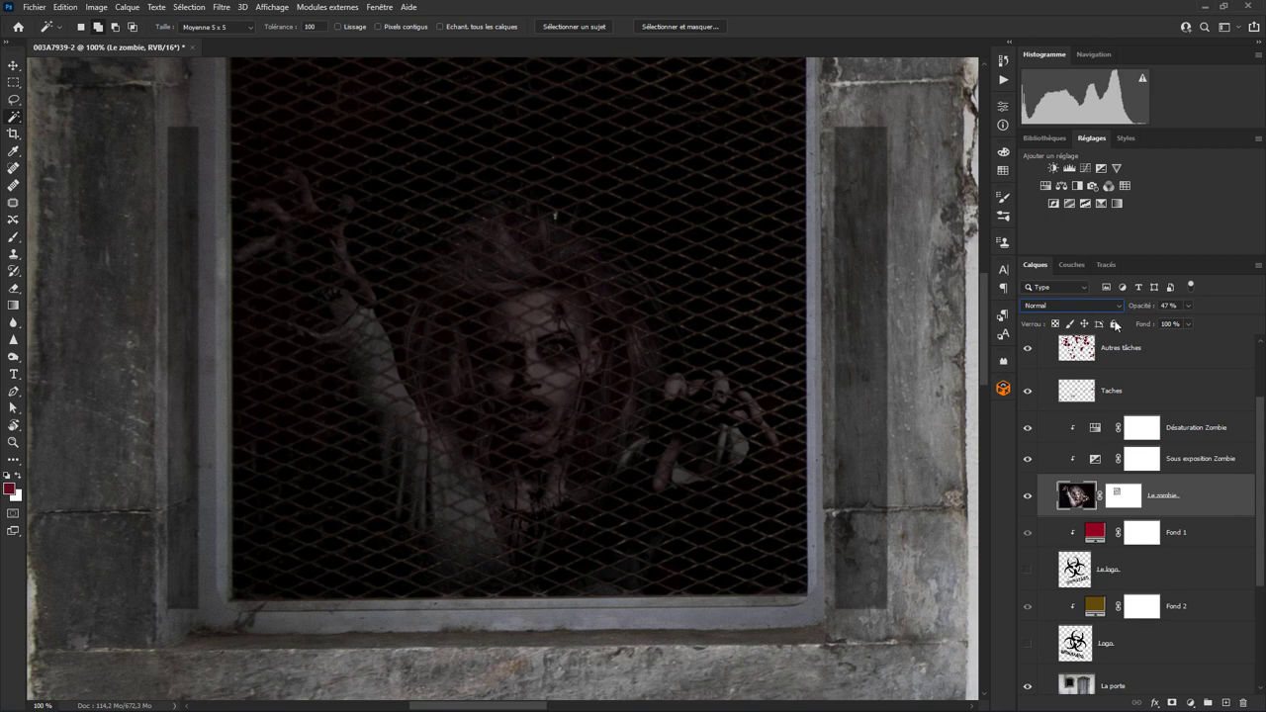
{"action": "left_click", "coordinate": [1074, 306]}
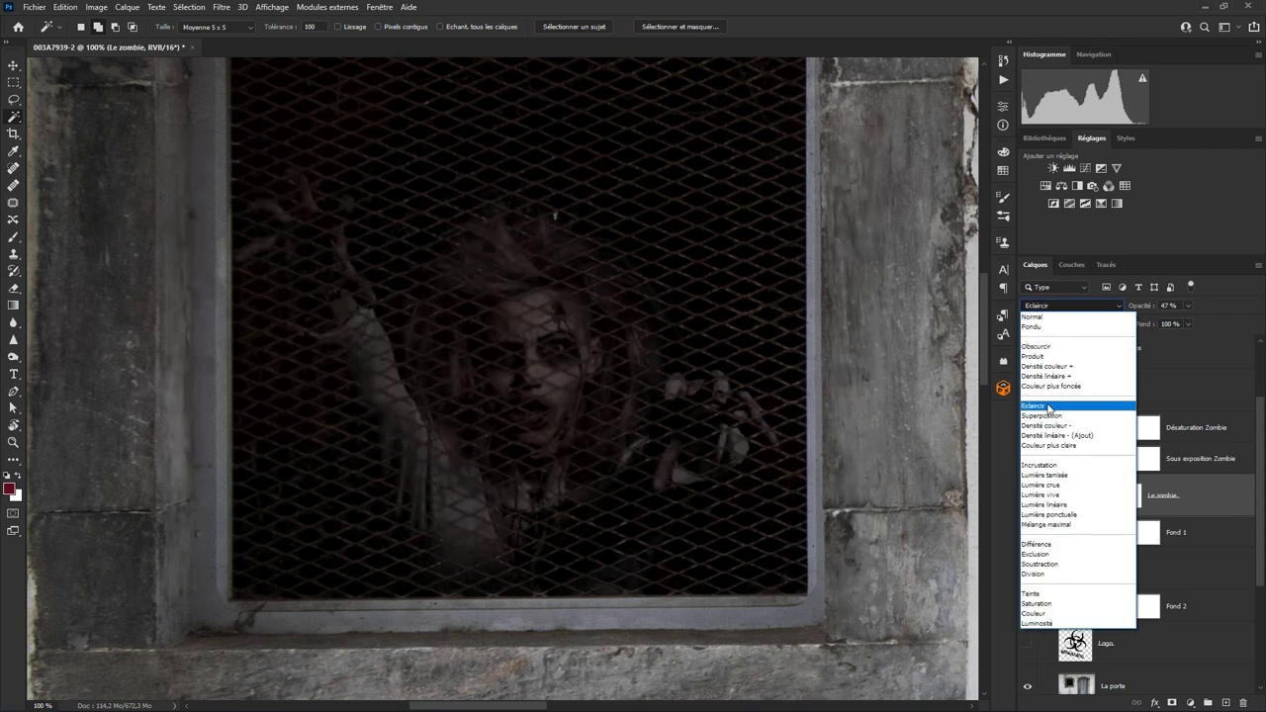
{"action": "left_click", "coordinate": [1050, 406]}
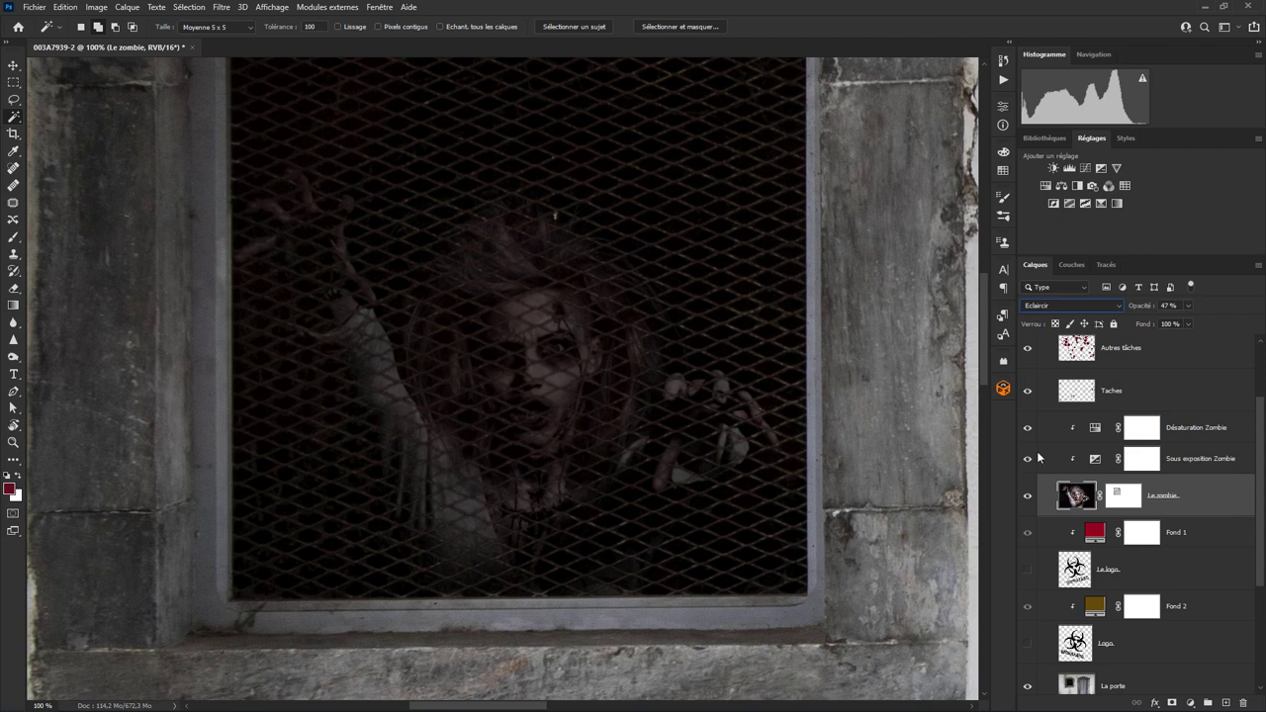
Step: Make La porte the active layer, closing its layer options menu without changes
{"action": "left_click_drag", "start_coordinate": [1261, 482], "coordinate": [1260, 590]}
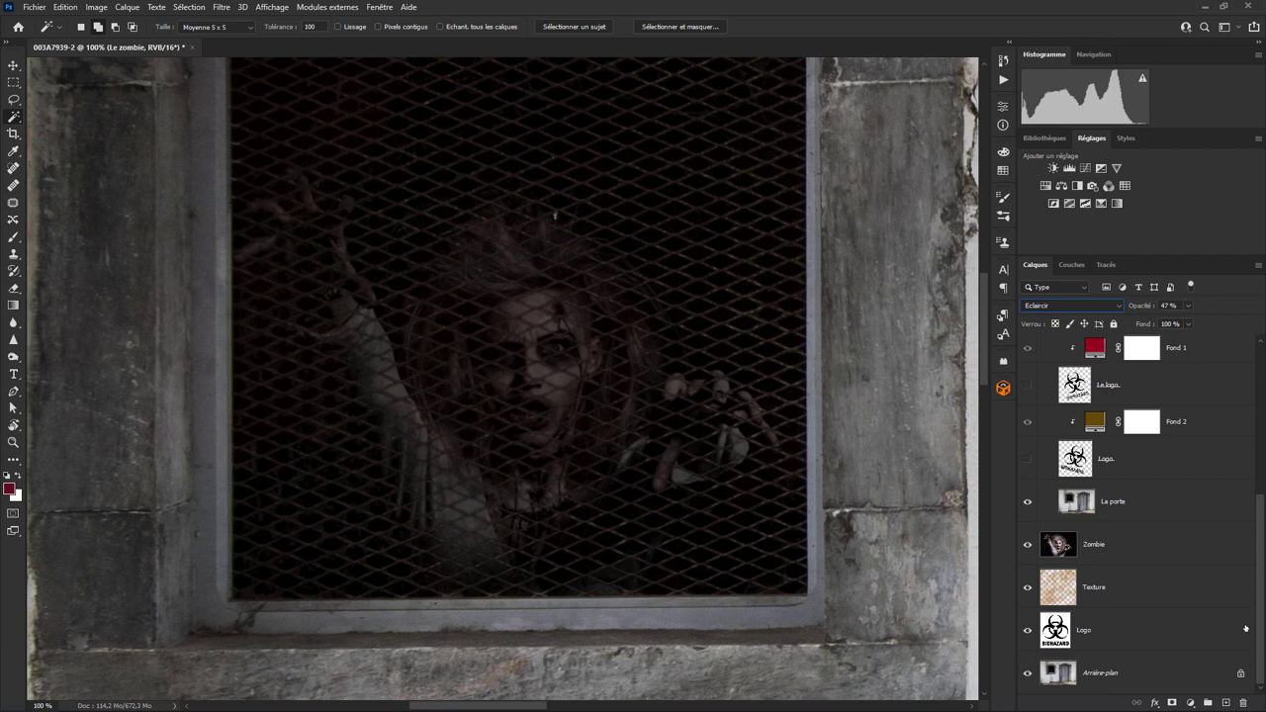
{"action": "left_click", "coordinate": [1107, 501]}
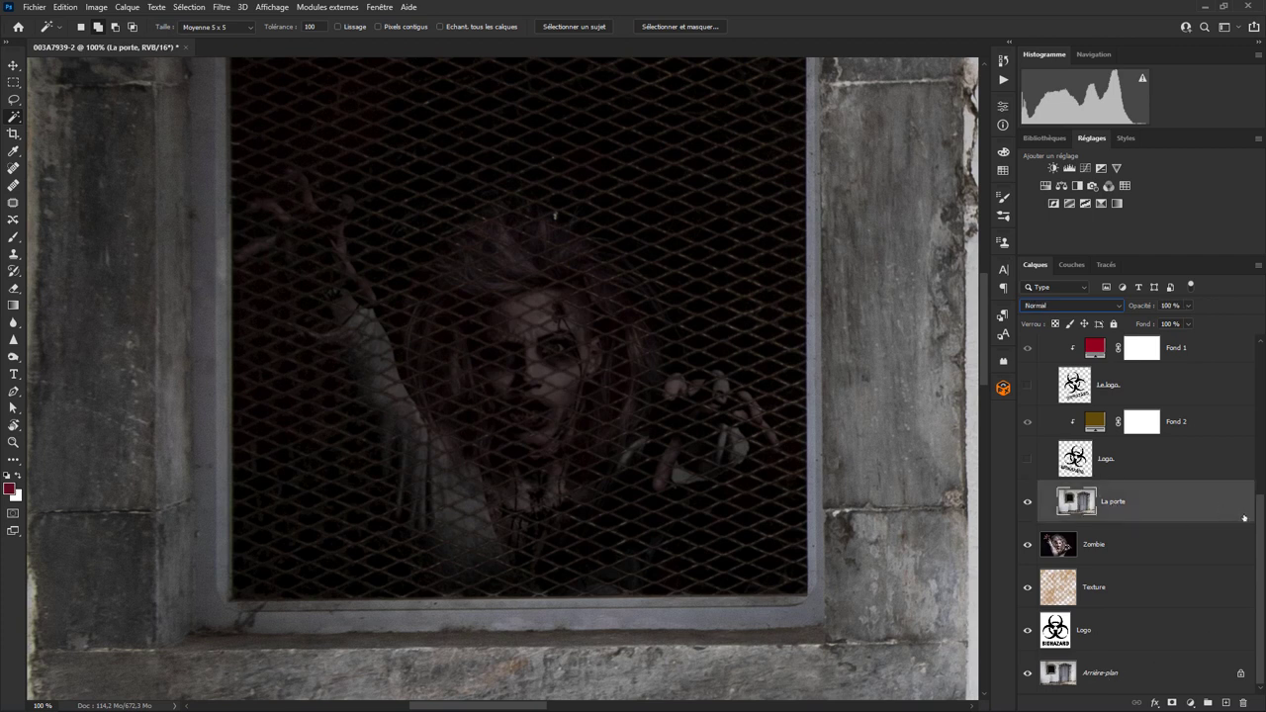
{"action": "right_click", "coordinate": [1122, 505]}
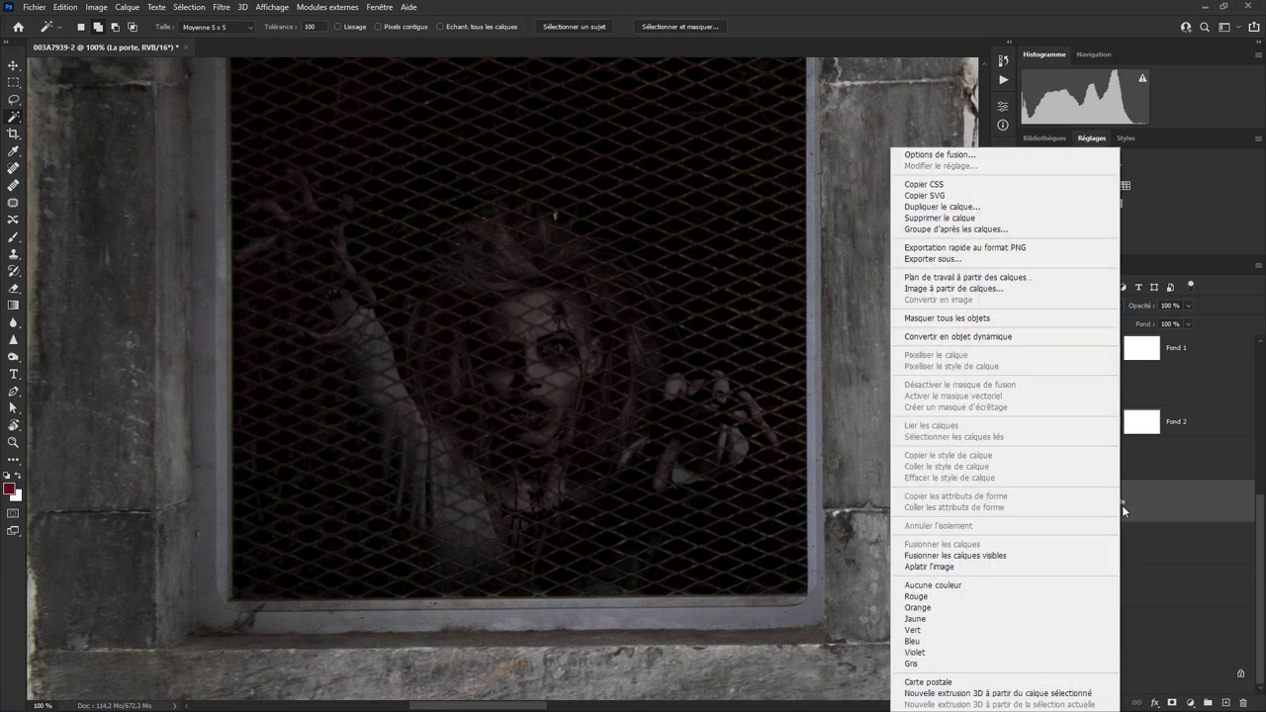
{"action": "key", "text": "Escape"}
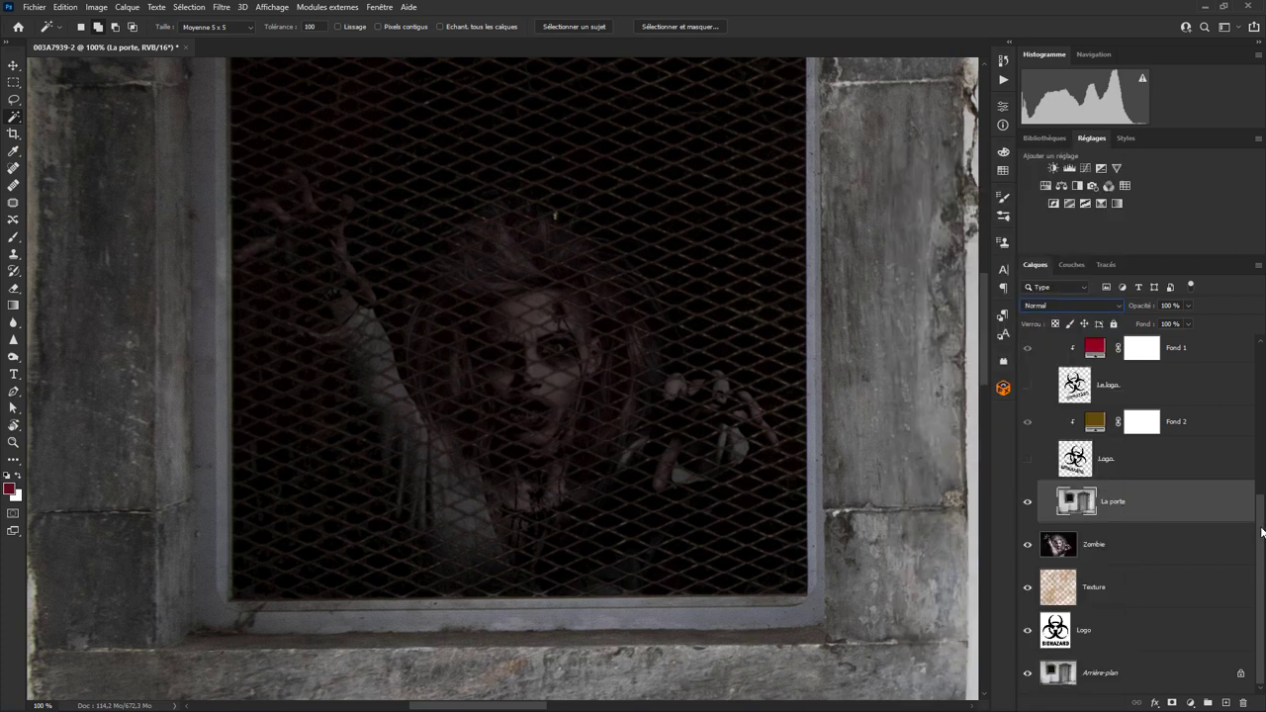
{"action": "scroll", "coordinate": [1256, 514], "scroll_direction": "up", "scroll_amount": 2}
{"action": "scroll", "coordinate": [1245, 475], "scroll_direction": "up", "scroll_amount": 1}
Step: Hide the Le zombie layer and zoom out to 33.33% to show the whole wall
{"action": "left_click", "coordinate": [1026, 419]}
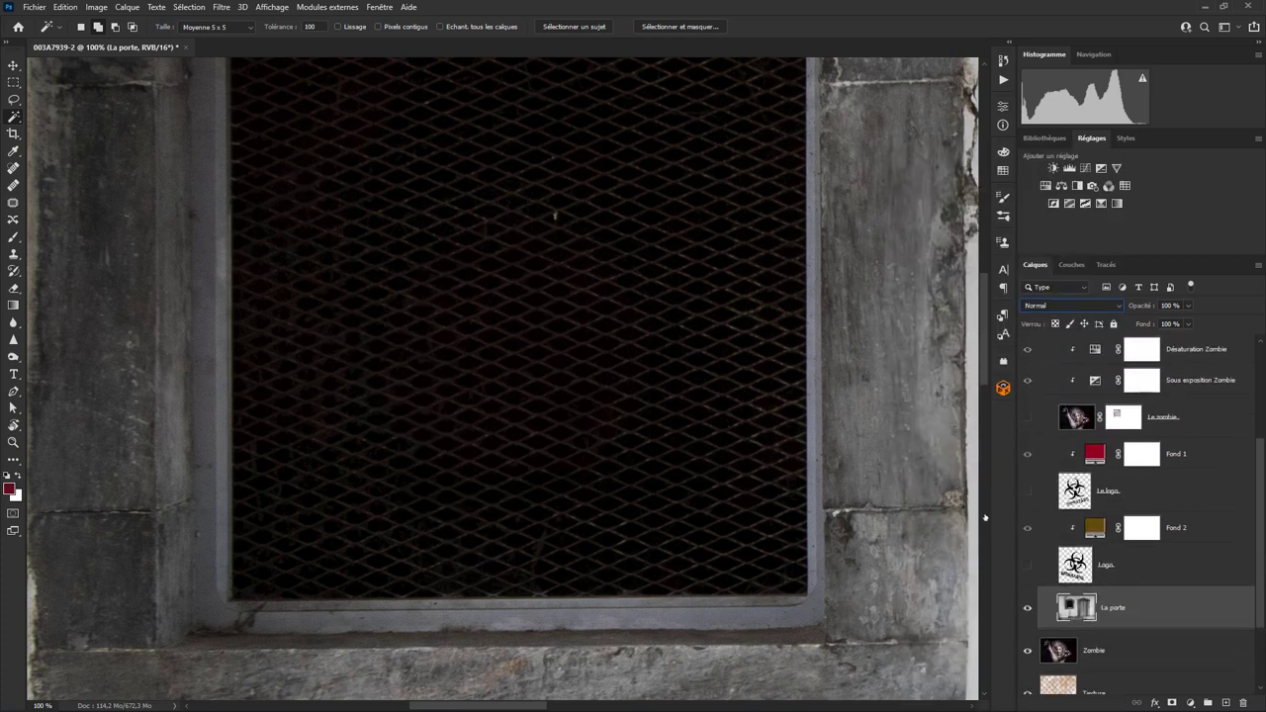
{"action": "key", "text": "ctrl+minus"}
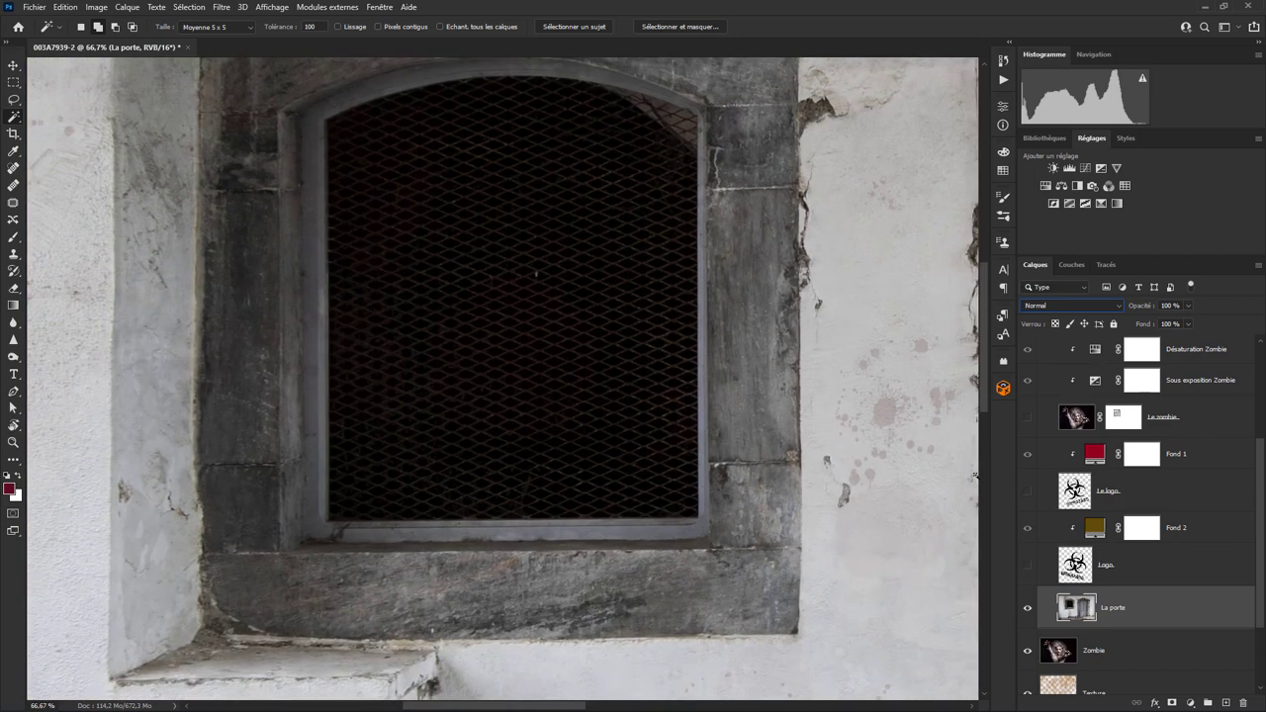
{"action": "key", "text": "ctrl+minus"}
{"action": "key", "text": "ctrl+minus"}
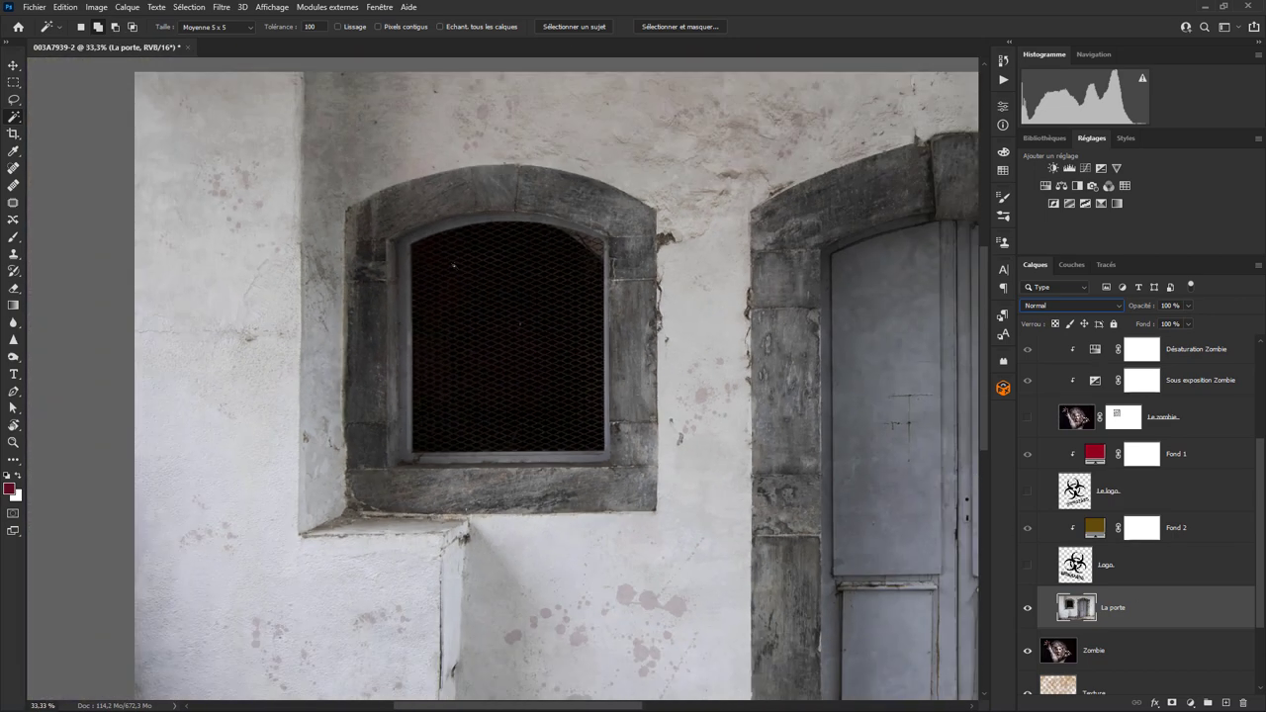
Step: Marquee a rectangle around the grille window and copy it to a new layer, Calque 1
{"action": "left_click", "coordinate": [14, 83]}
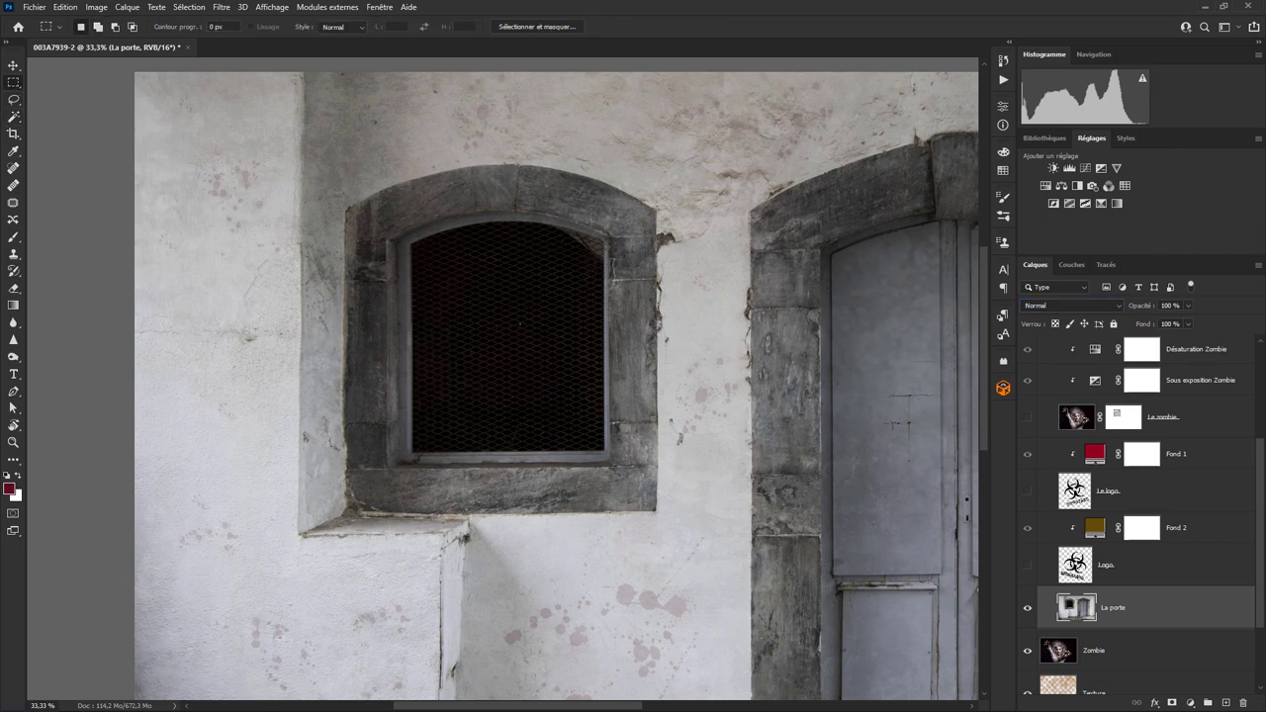
{"action": "left_click_drag", "start_coordinate": [377, 206], "coordinate": [630, 479]}
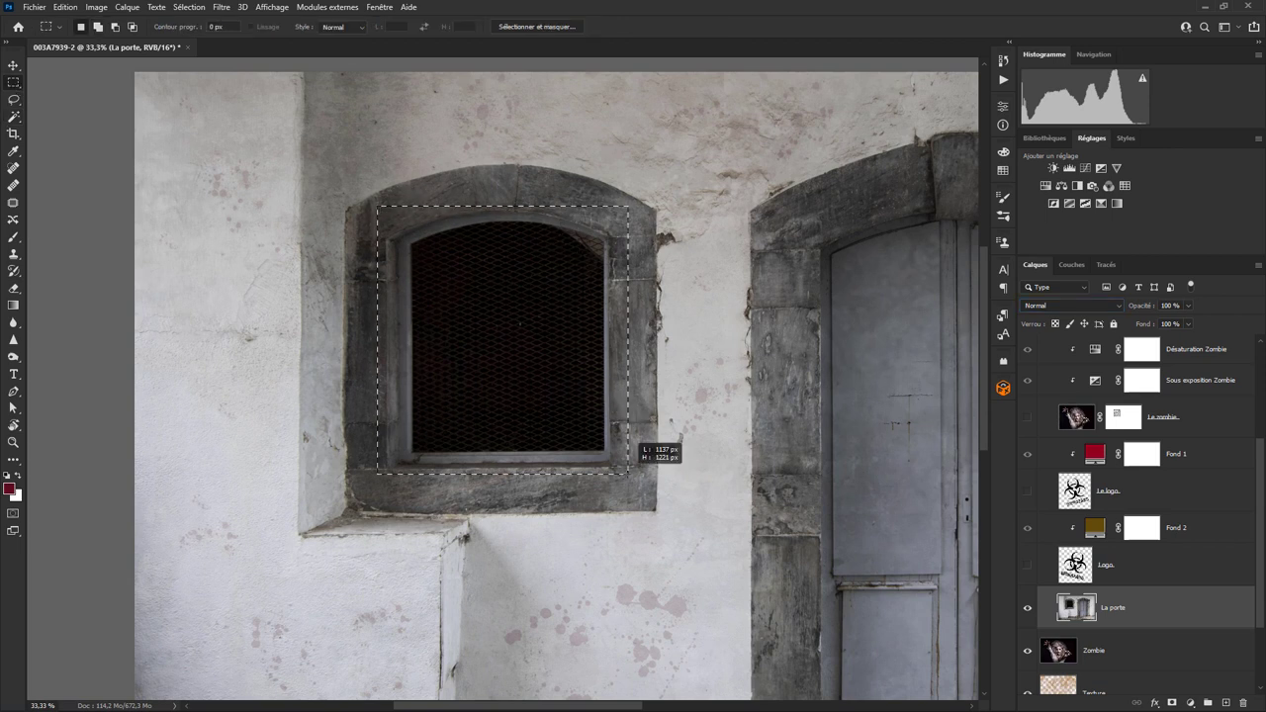
{"action": "right_click", "coordinate": [485, 341]}
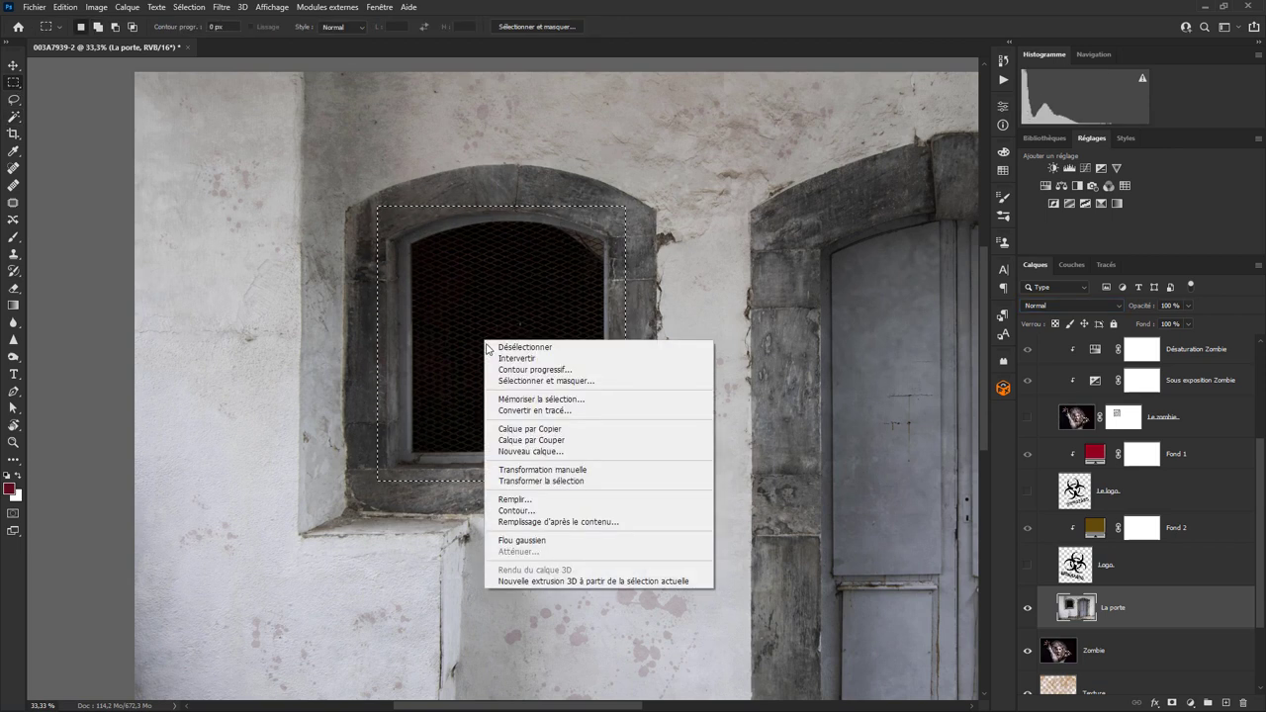
{"action": "left_click", "coordinate": [527, 429]}
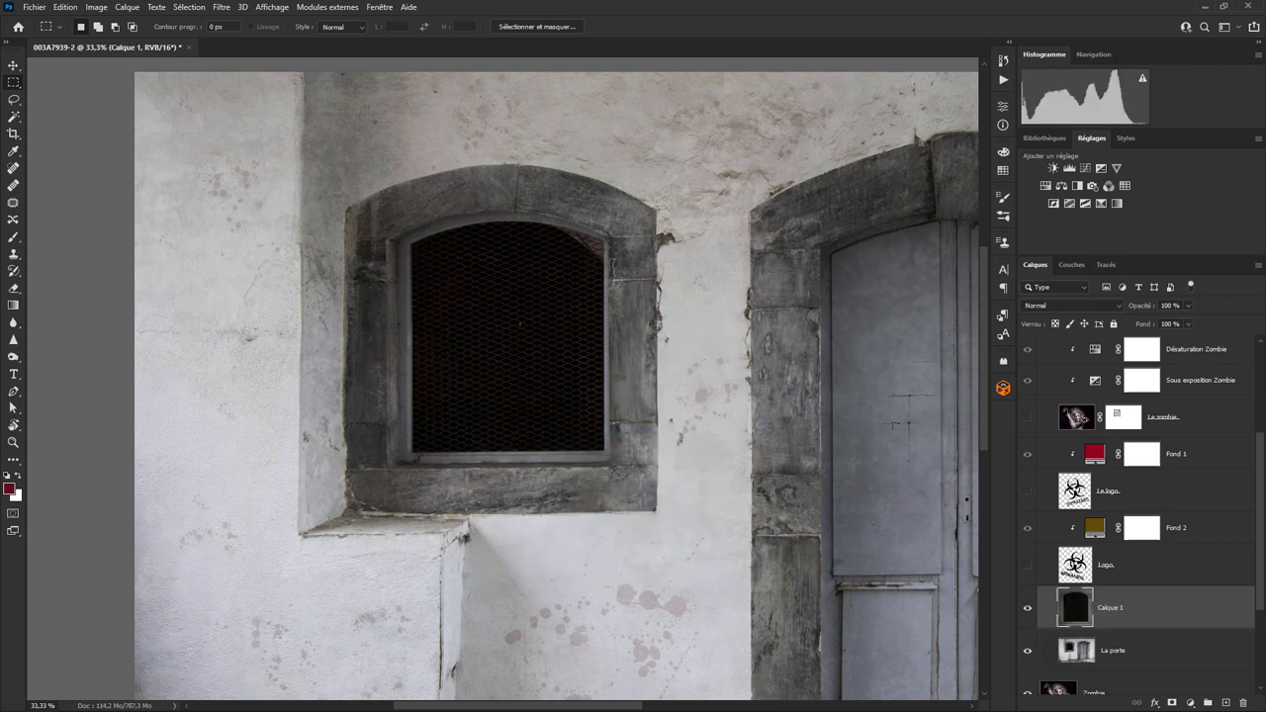
Step: Try a lower Seuil threshold on Calque 1, then cancel the adjustment
{"action": "left_click", "coordinate": [102, 8]}
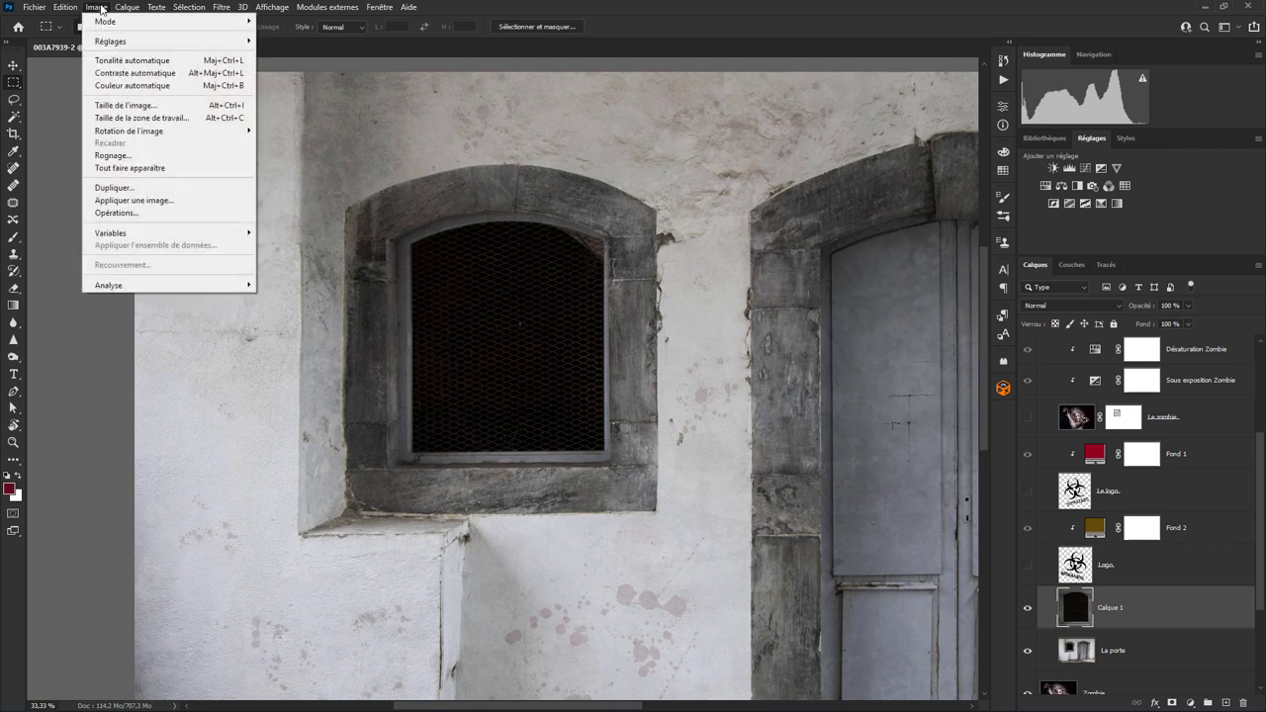
{"action": "mouse_move", "coordinate": [166, 41]}
{"action": "left_click", "coordinate": [310, 220]}
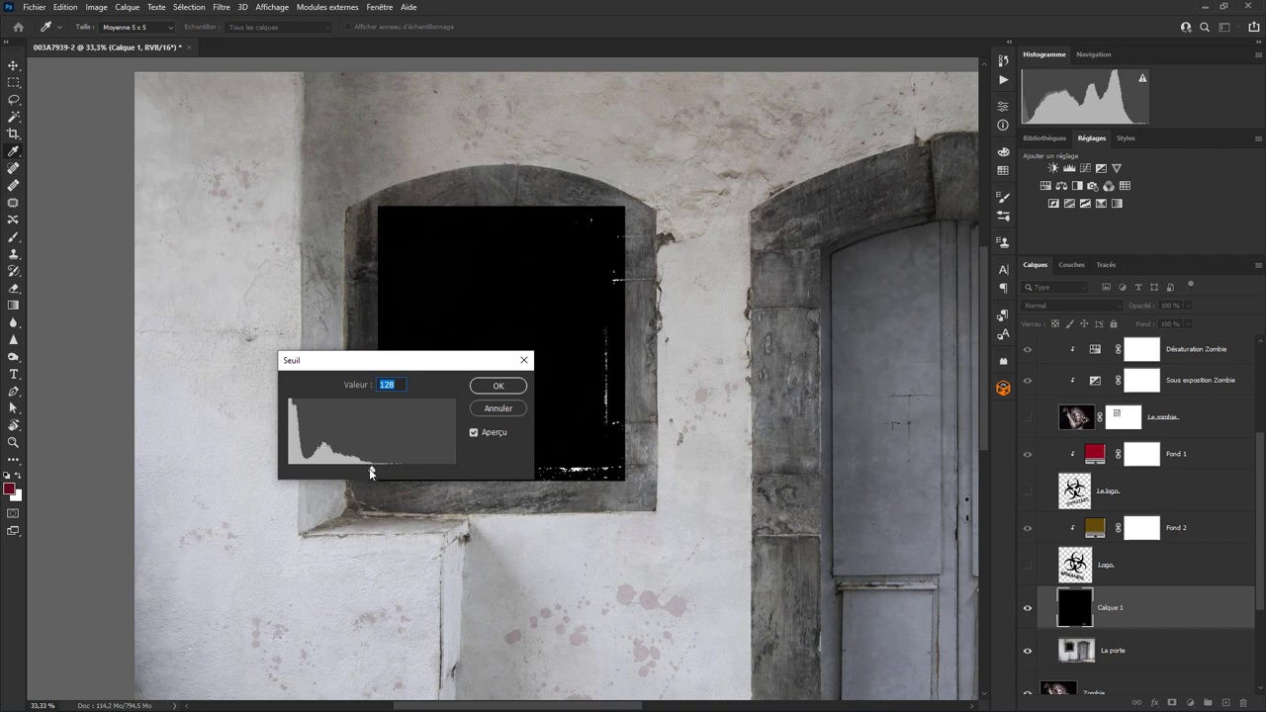
{"action": "left_click_drag", "start_coordinate": [373, 472], "coordinate": [294, 465]}
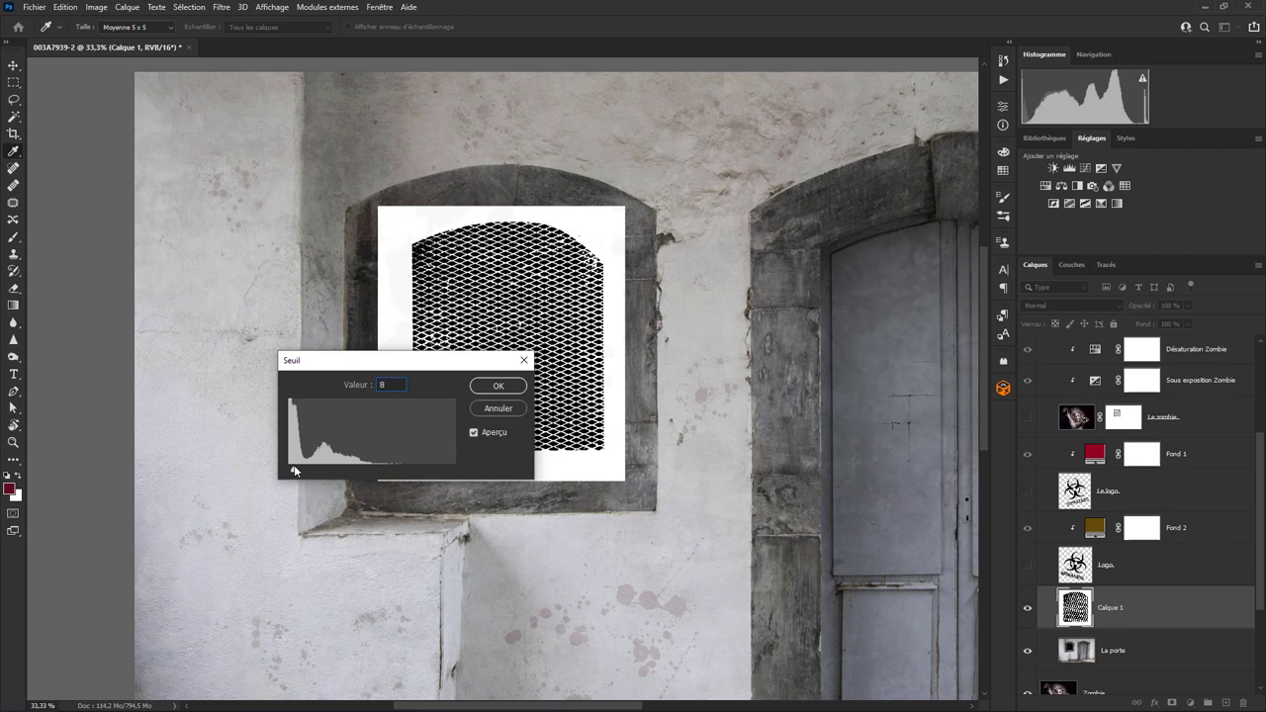
{"action": "left_click_drag", "start_coordinate": [392, 362], "coordinate": [312, 483]}
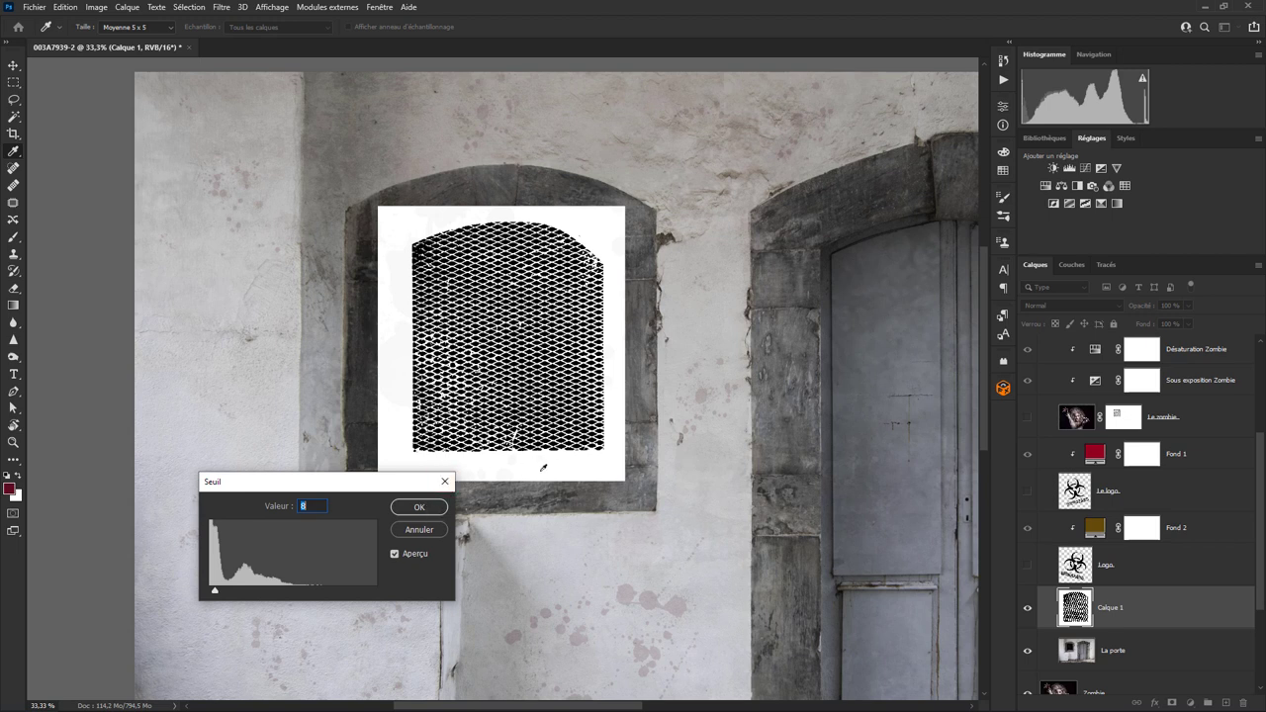
{"action": "left_click", "coordinate": [444, 481]}
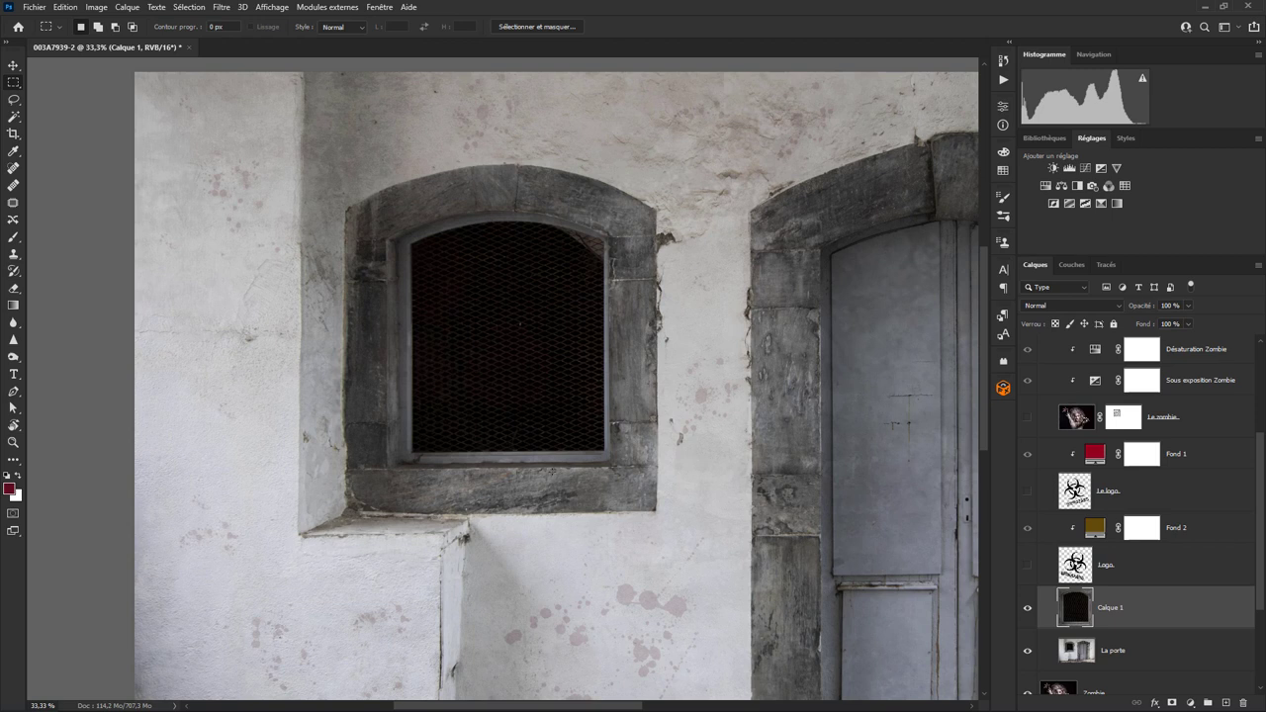
Step: Apply a Seuil threshold of 8 to Calque 1, leaving black mesh on white
{"action": "left_click", "coordinate": [96, 8]}
{"action": "mouse_move", "coordinate": [111, 41]}
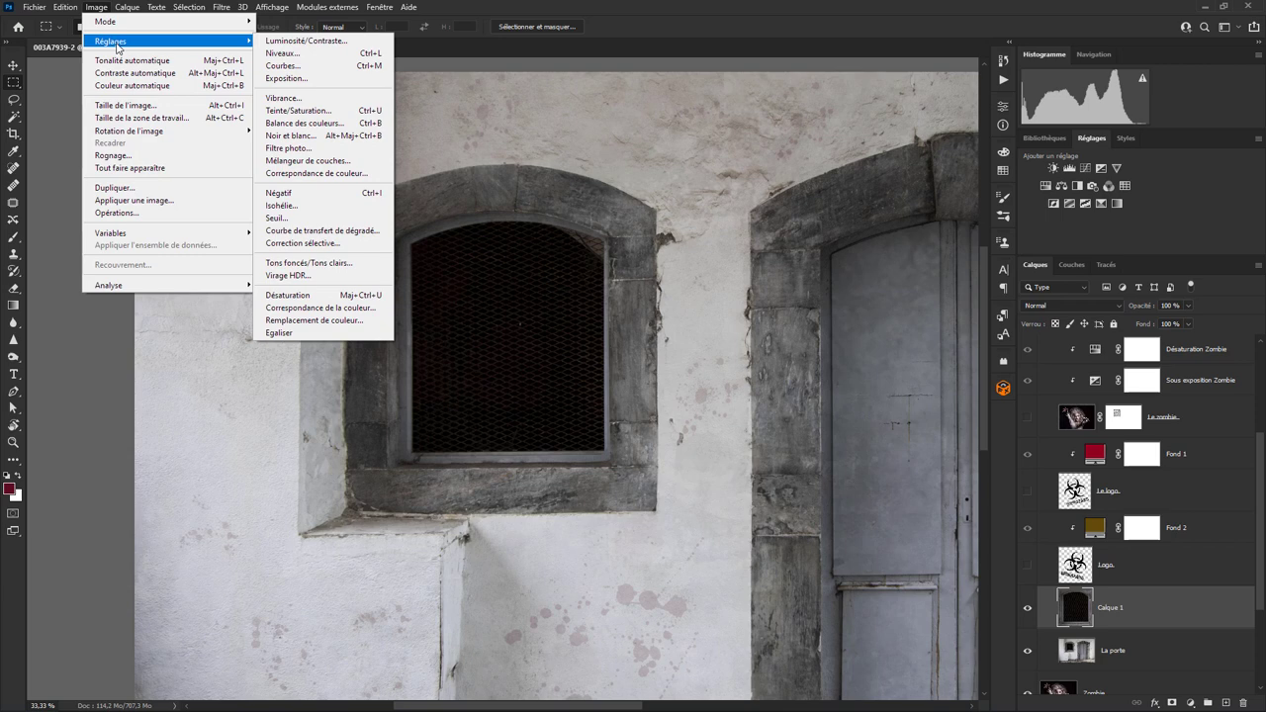
{"action": "left_click", "coordinate": [296, 209]}
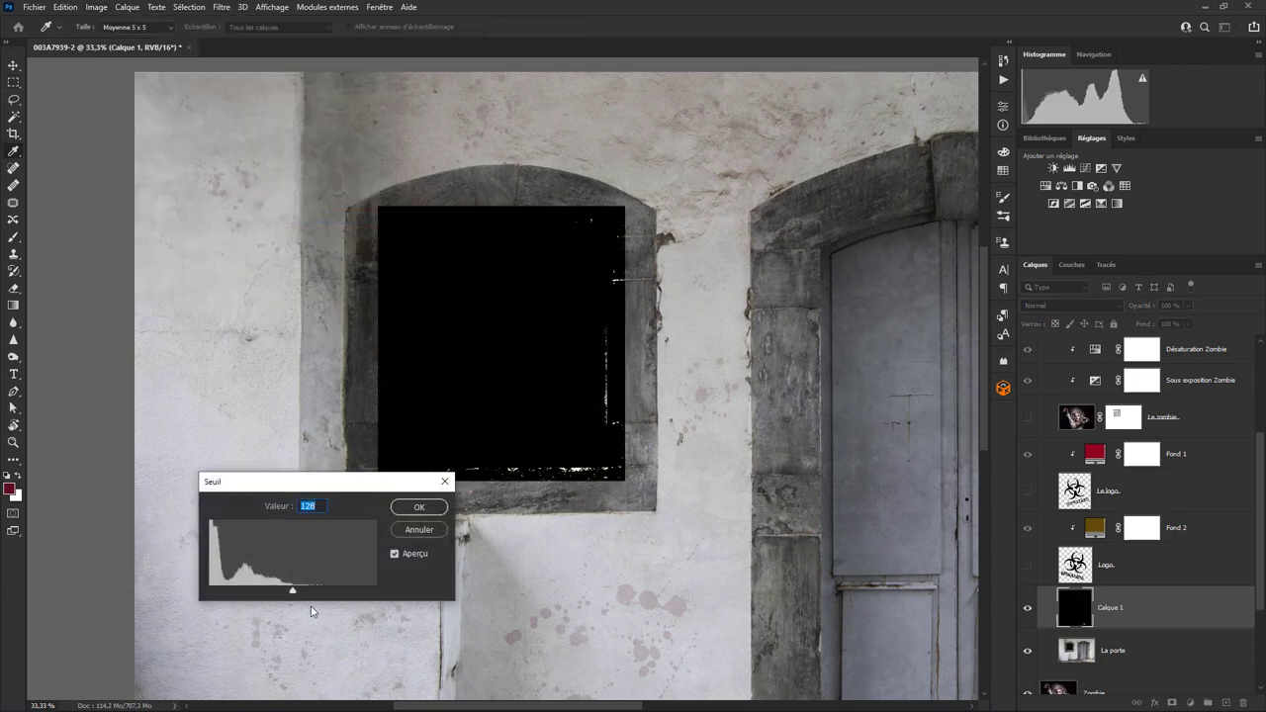
{"action": "left_click_drag", "start_coordinate": [291, 590], "coordinate": [215, 593]}
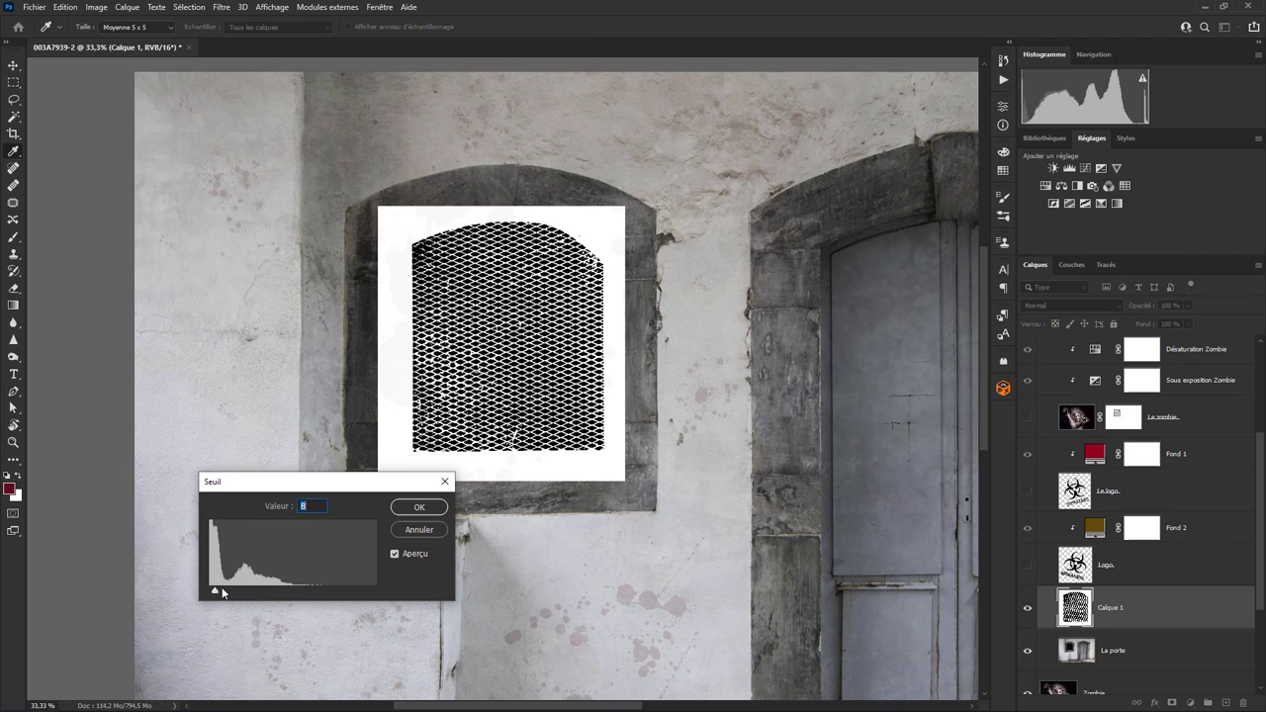
{"action": "left_click", "coordinate": [417, 506]}
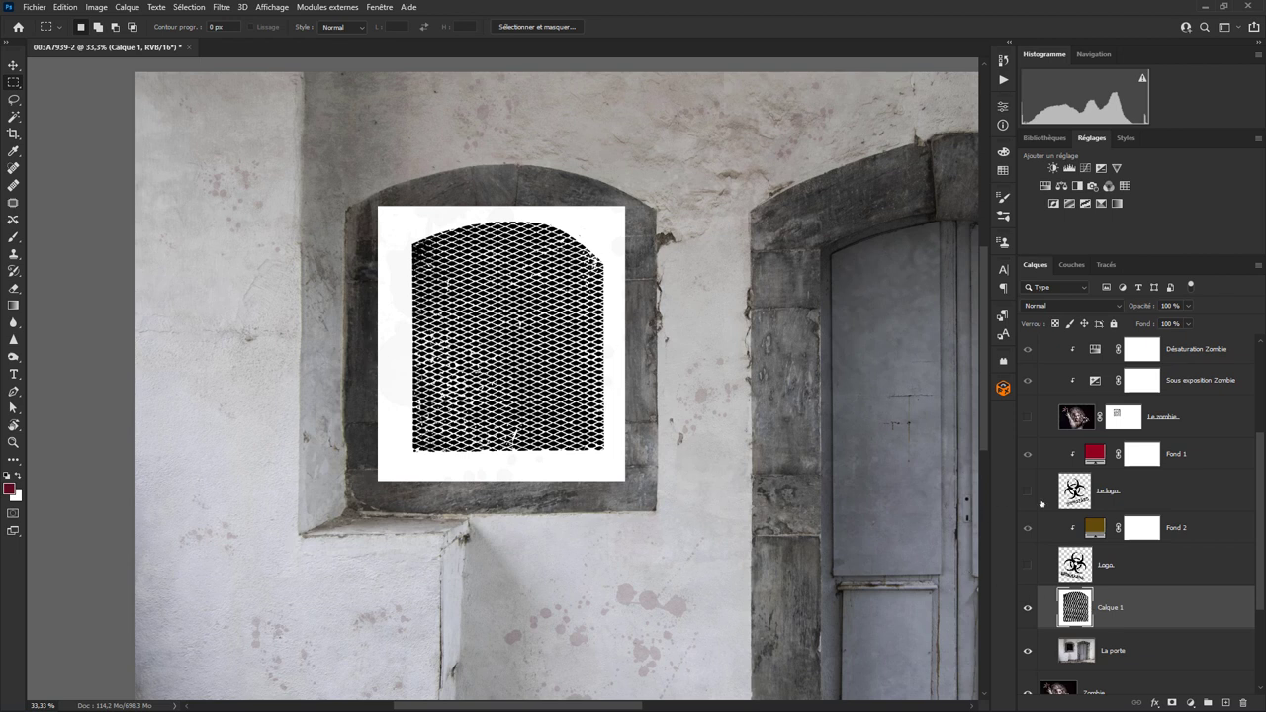
Step: Delete the layer mask from the Le zombie layer
{"action": "left_click", "coordinate": [1130, 417]}
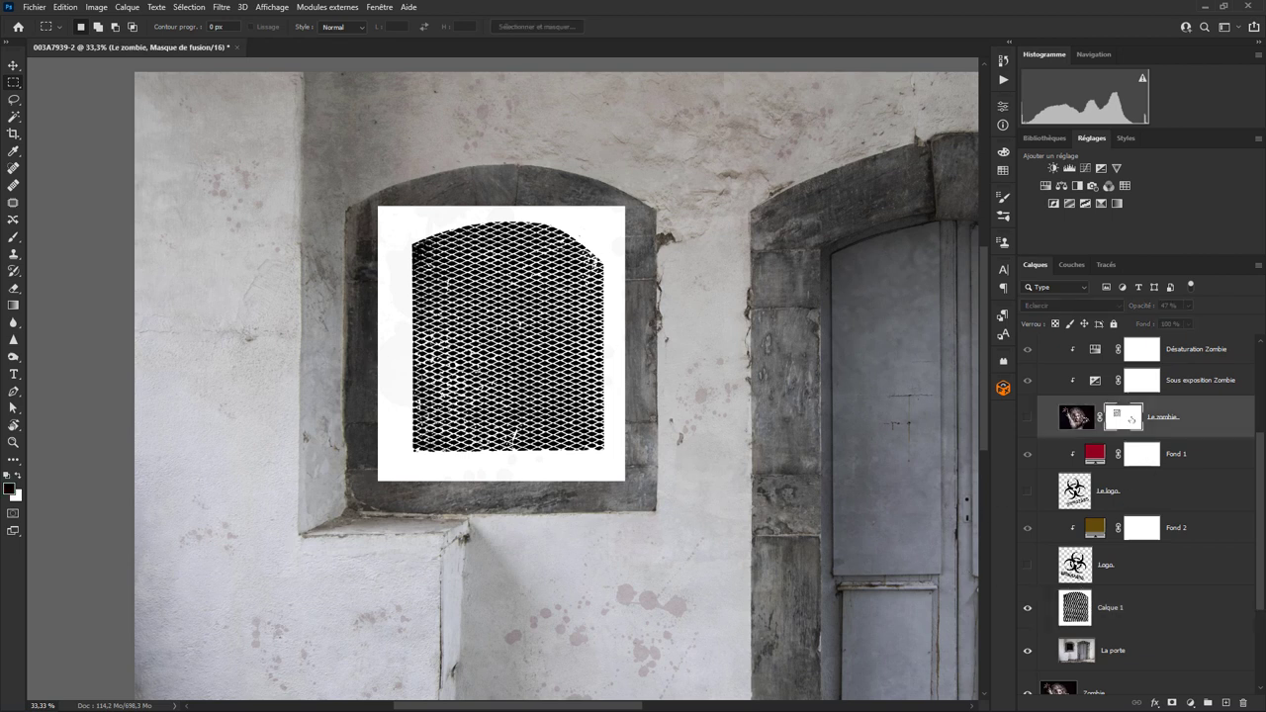
{"action": "right_click", "coordinate": [1129, 422]}
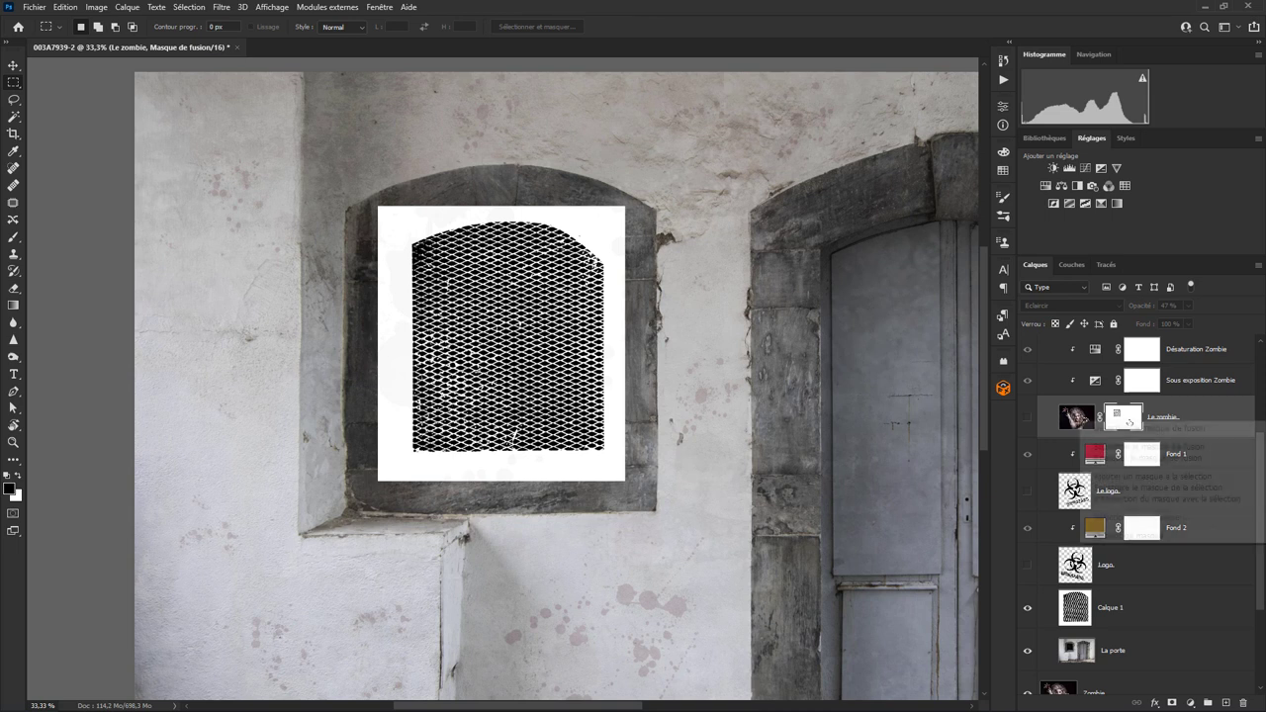
{"action": "left_click", "coordinate": [1134, 447]}
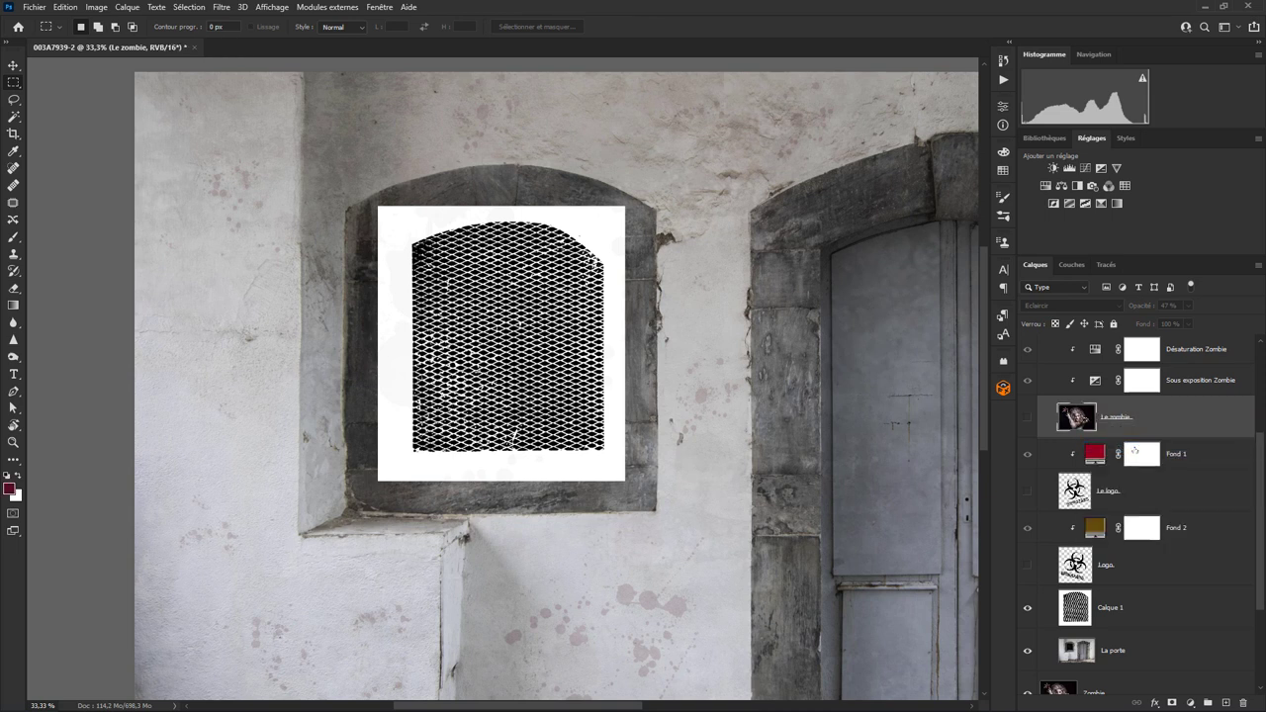
Step: Hide Calque 1, show Le zombie, view at 100%, and select Calque 1
{"action": "left_click", "coordinate": [1027, 610]}
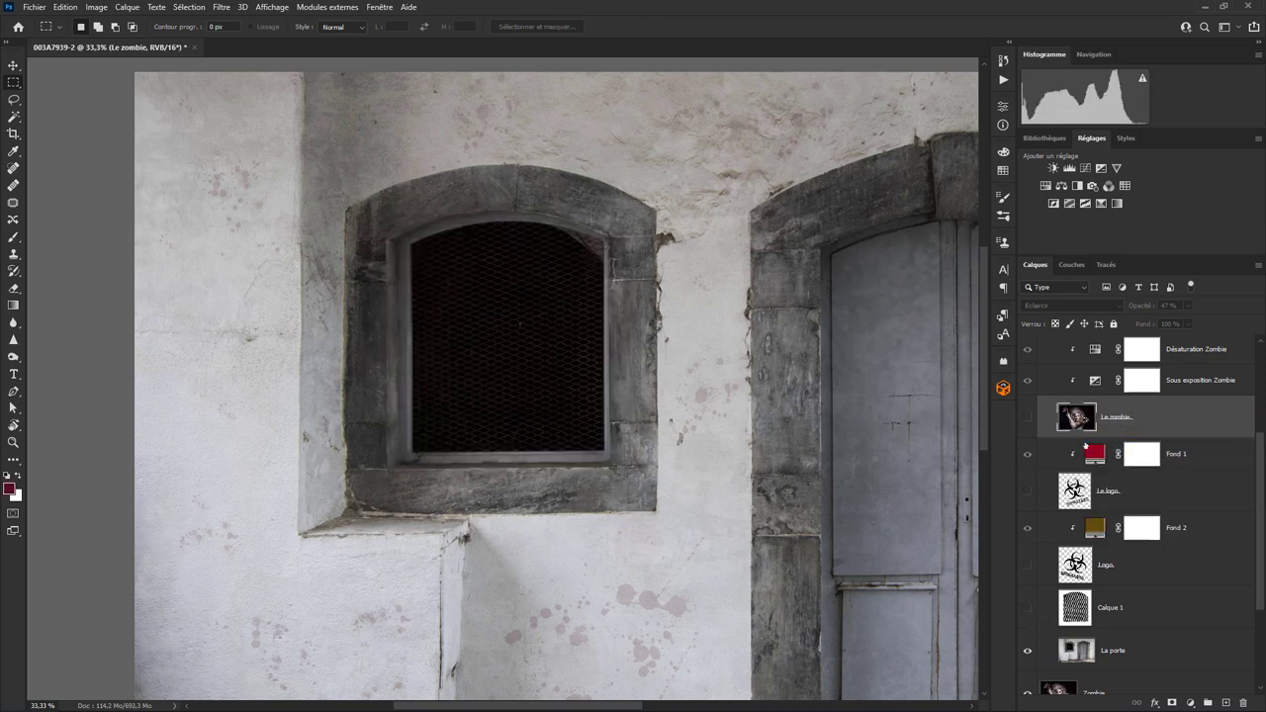
{"action": "left_click", "coordinate": [1026, 417]}
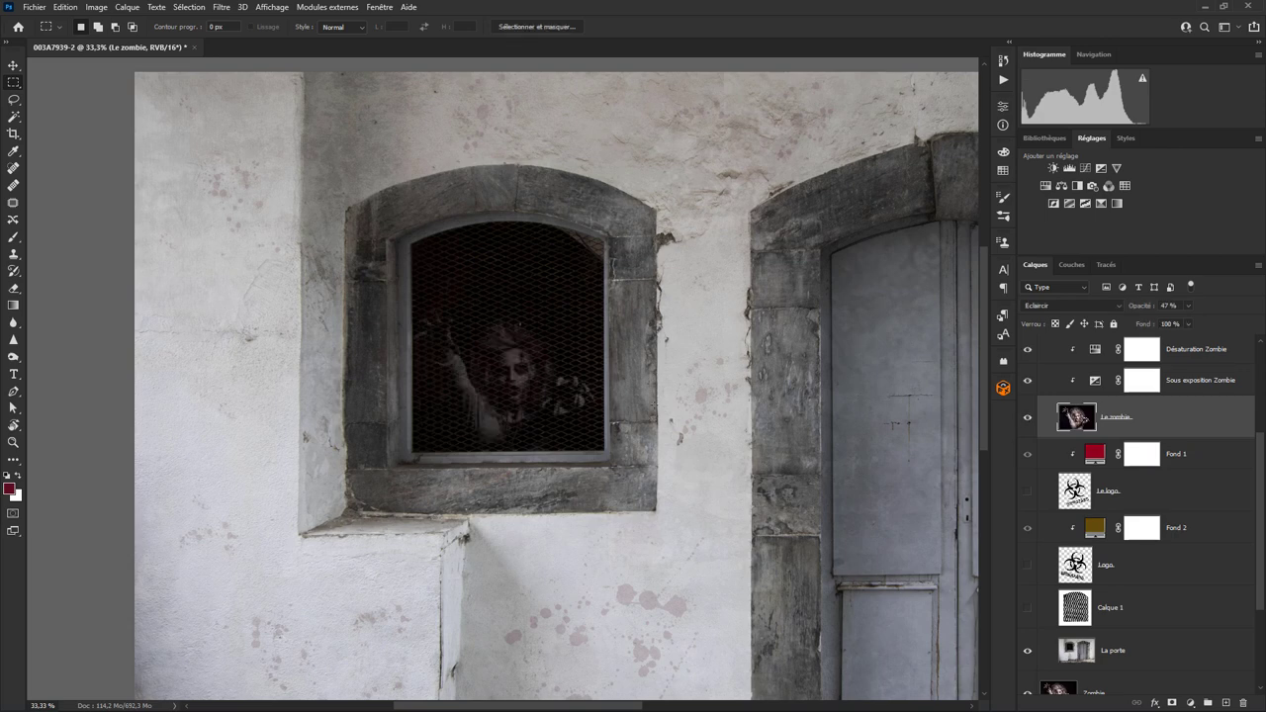
{"action": "scroll", "coordinate": [653, 405], "scroll_direction": "up", "scroll_amount": 1}
{"action": "scroll", "coordinate": [652, 405], "scroll_direction": "up", "scroll_amount": 1}
{"action": "scroll", "coordinate": [653, 405], "scroll_direction": "up", "scroll_amount": 2}
{"action": "scroll", "coordinate": [652, 405], "scroll_direction": "up", "scroll_amount": 1}
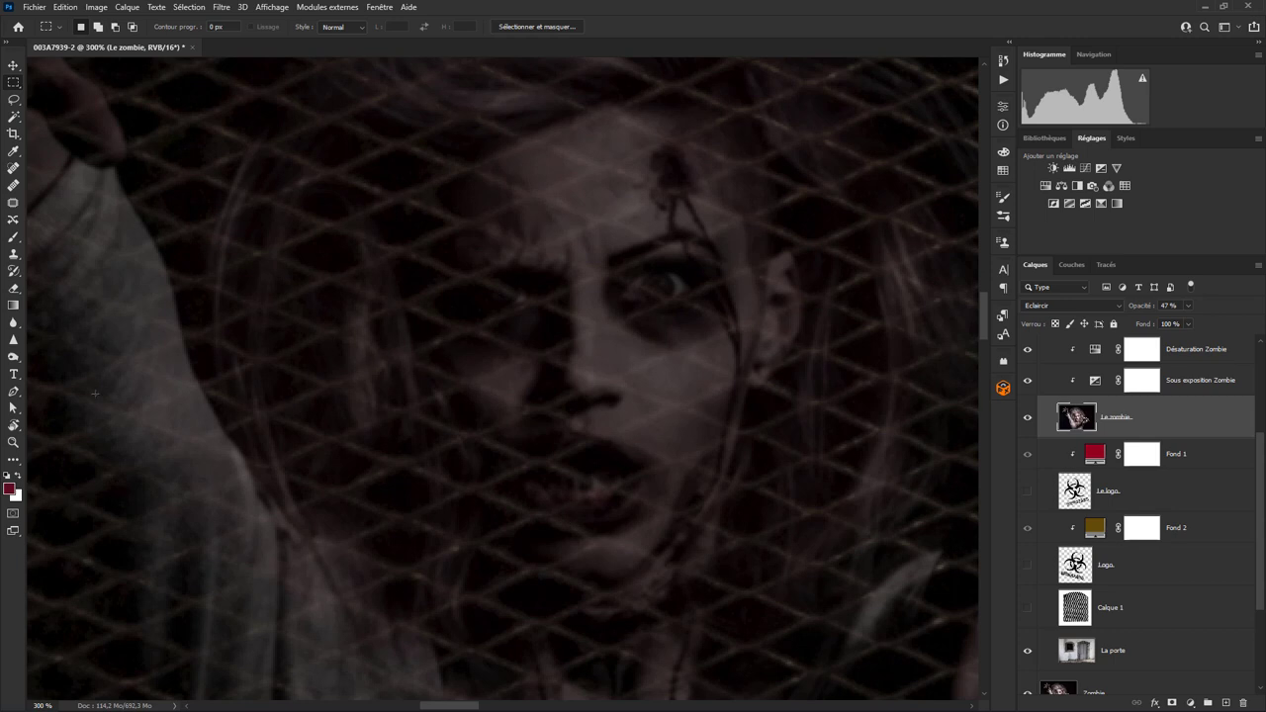
{"action": "key", "text": "ctrl+1"}
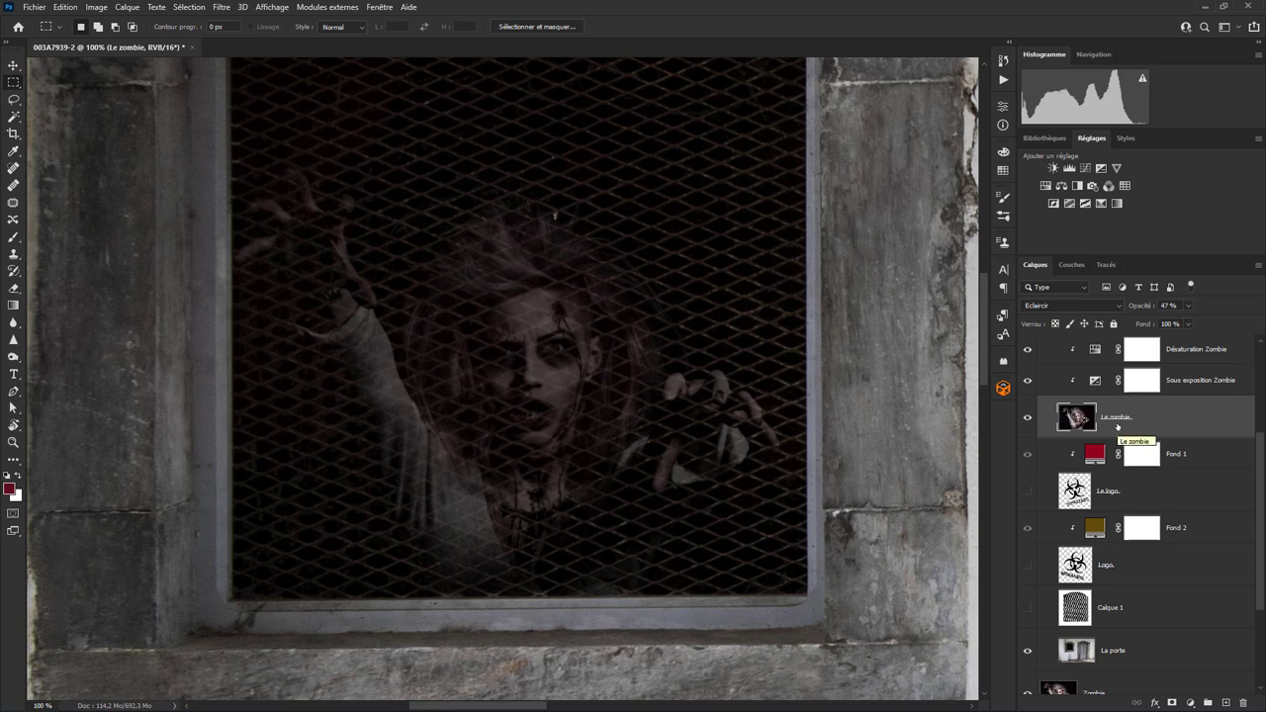
{"action": "left_click", "coordinate": [1074, 614]}
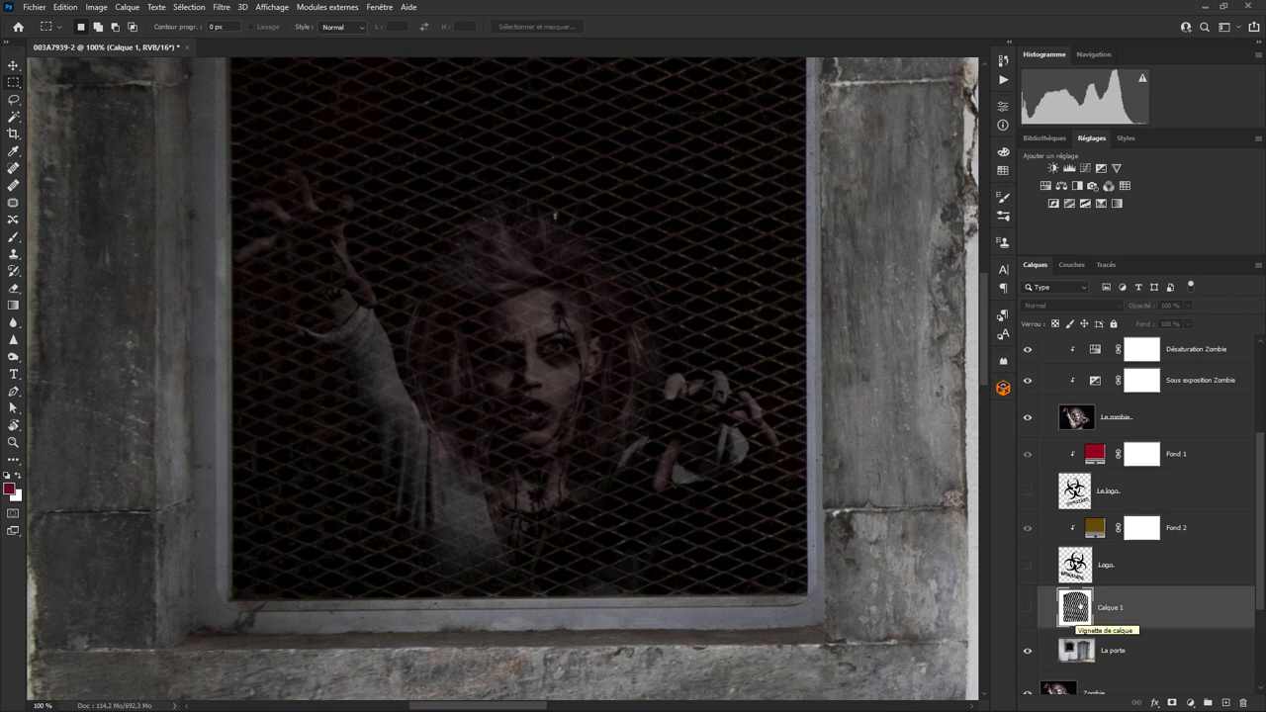
Step: Magic Wand-select Calque 1's white areas, add them as a Le zombie mask, then hide Calque 1
{"action": "left_click", "coordinate": [1027, 612]}
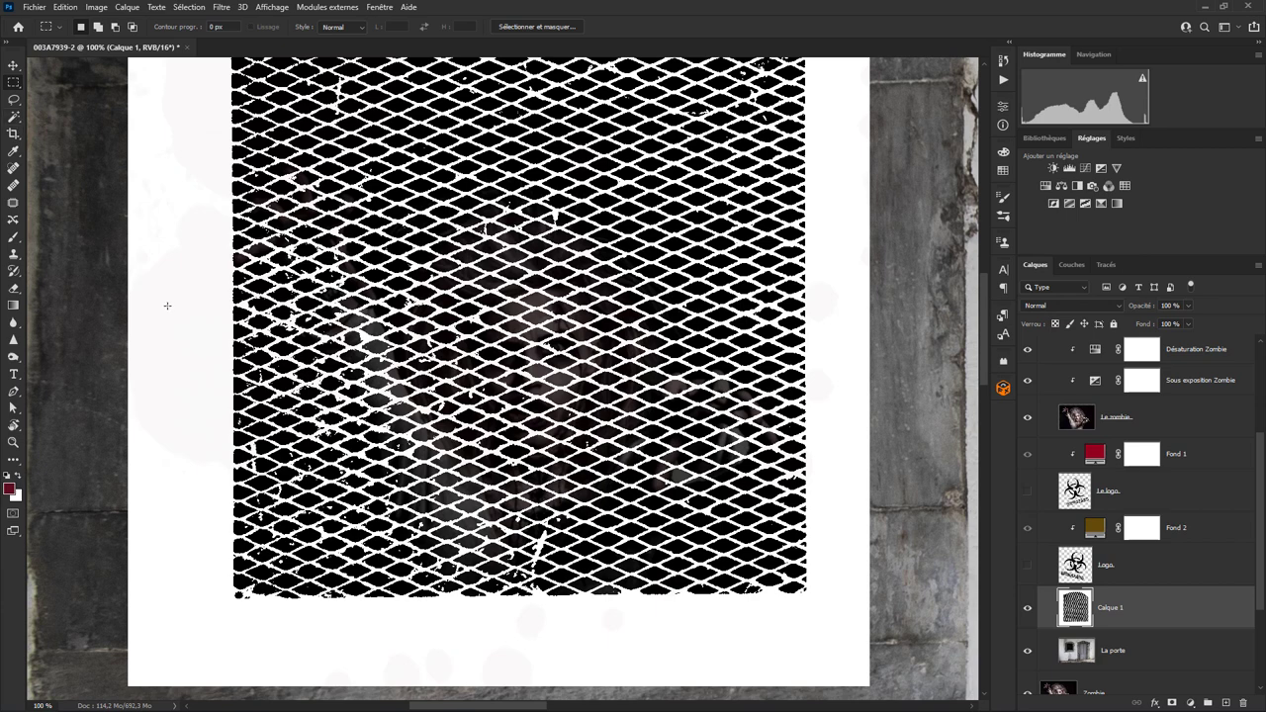
{"action": "left_click", "coordinate": [14, 117]}
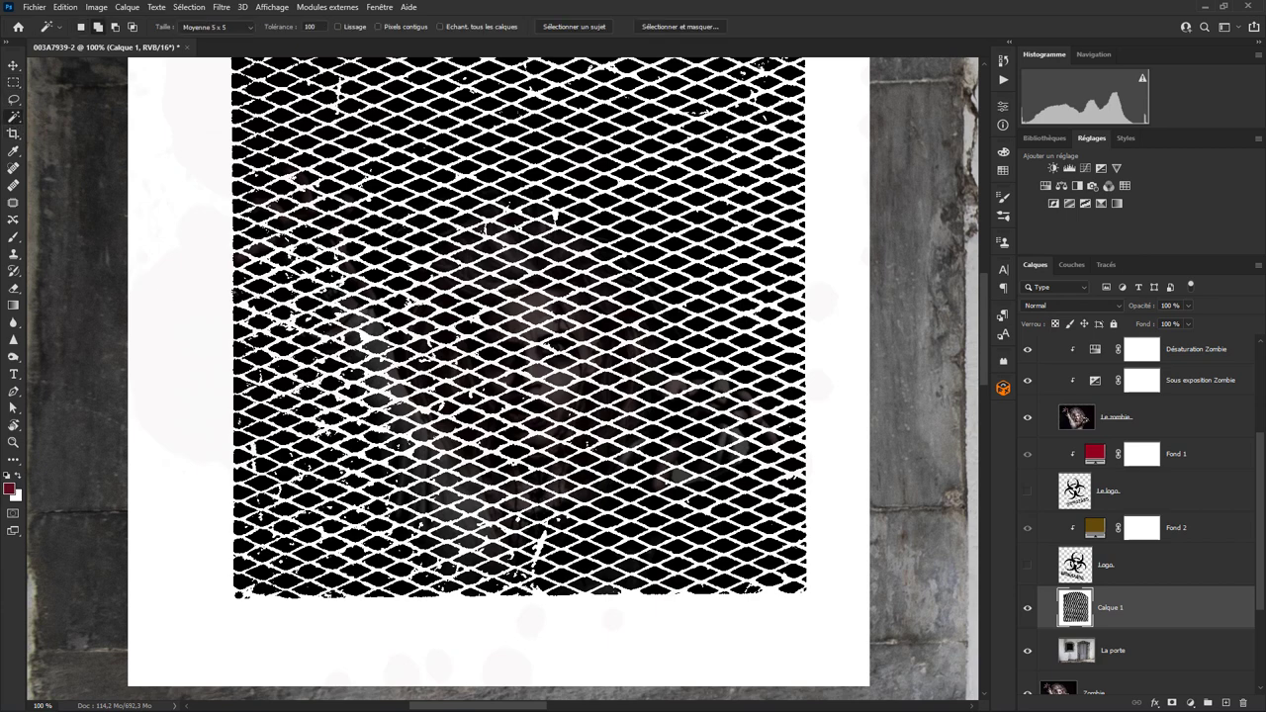
{"action": "left_click", "coordinate": [201, 295]}
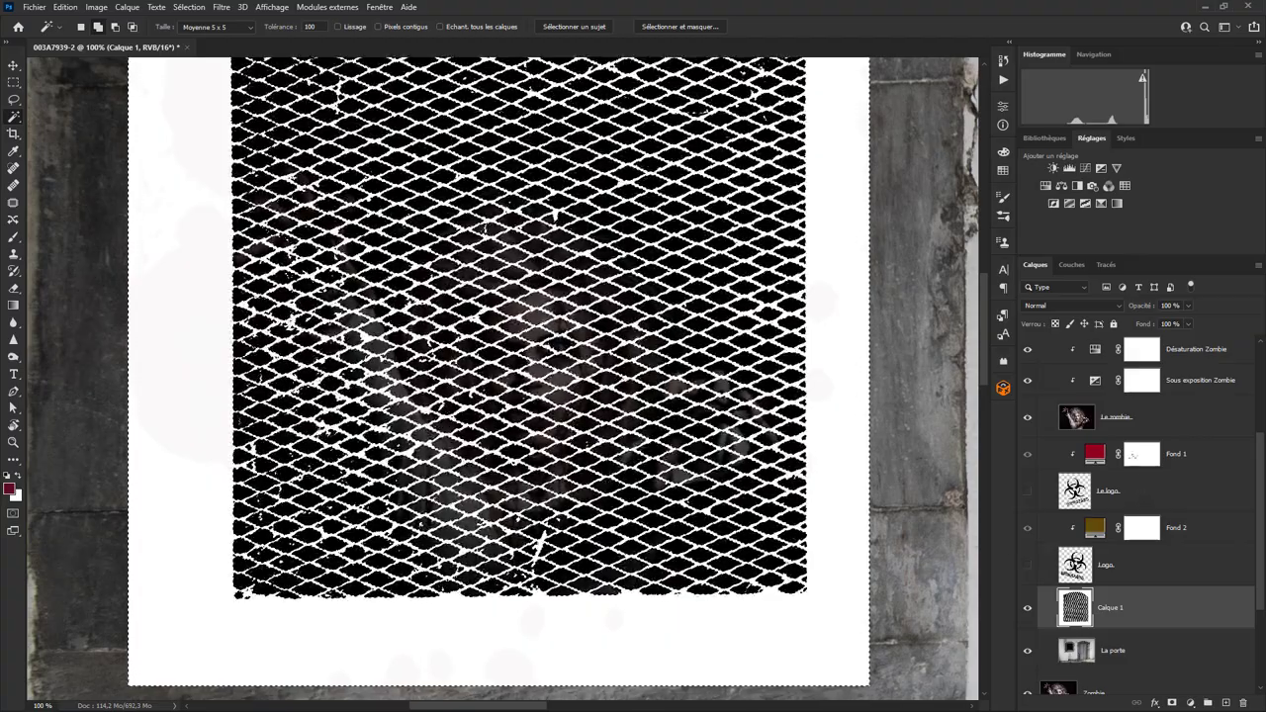
{"action": "left_click", "coordinate": [1125, 418]}
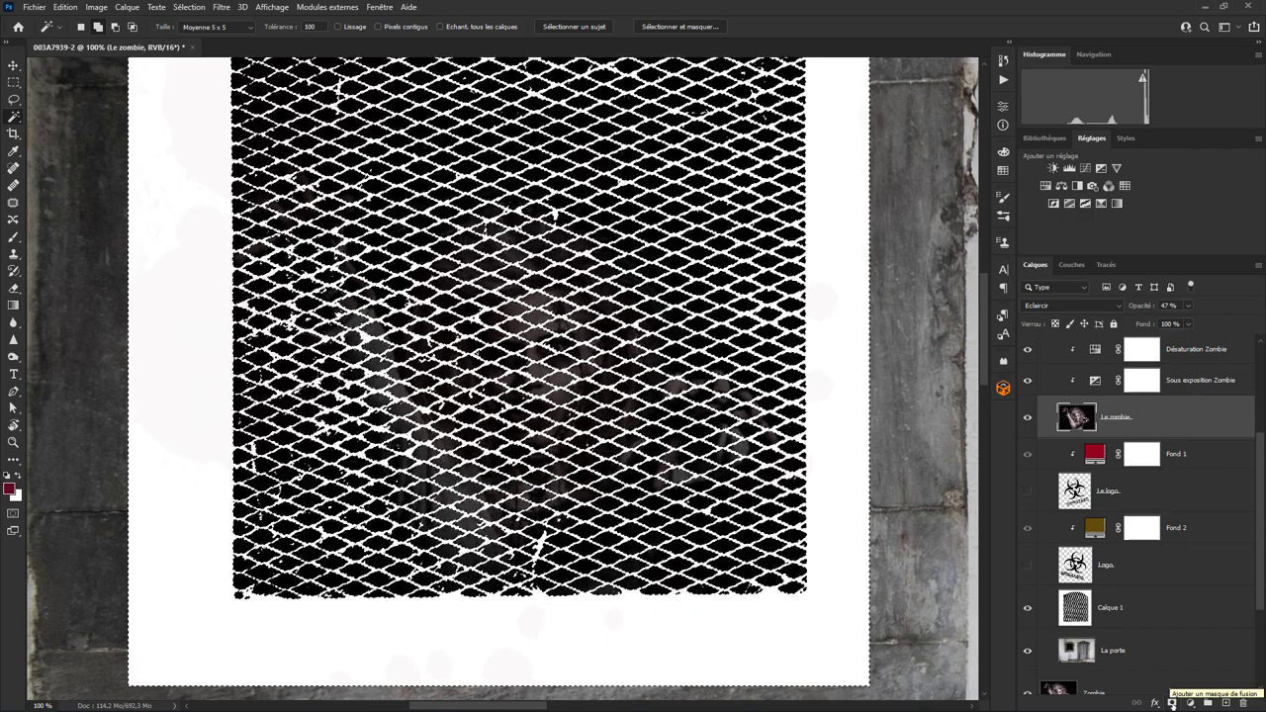
{"action": "left_click", "coordinate": [1172, 702]}
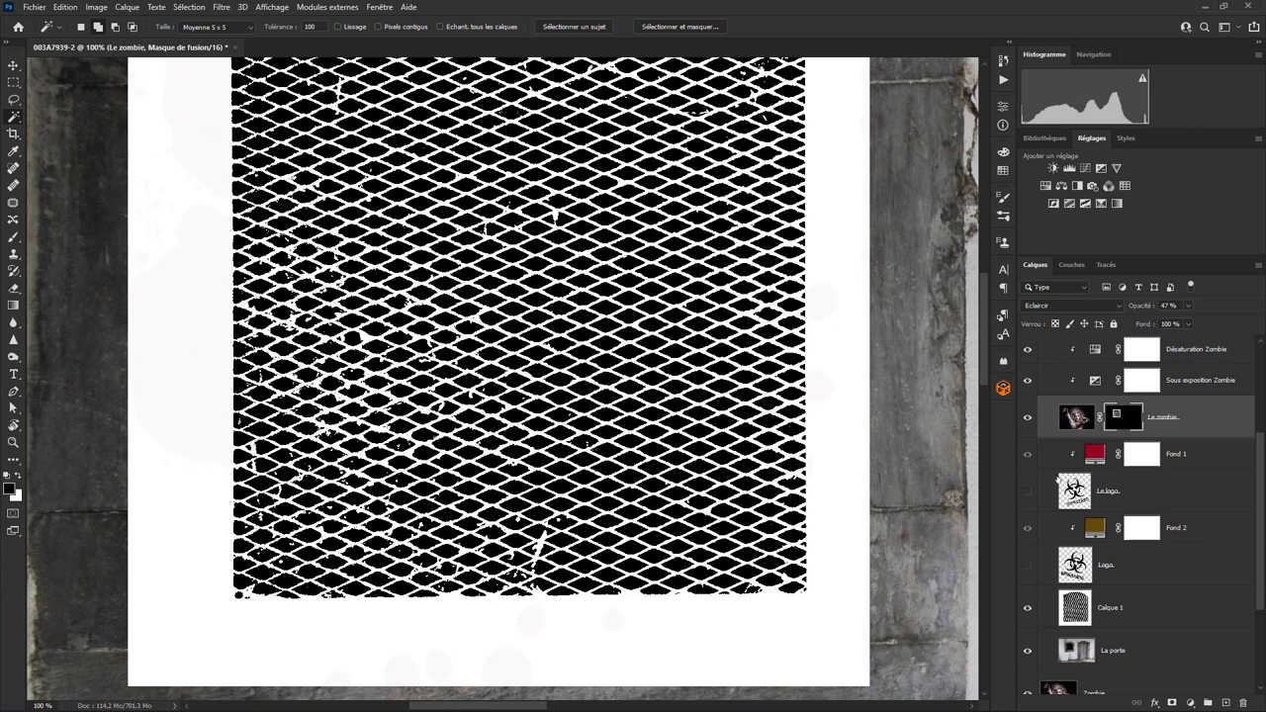
{"action": "left_click", "coordinate": [1028, 609]}
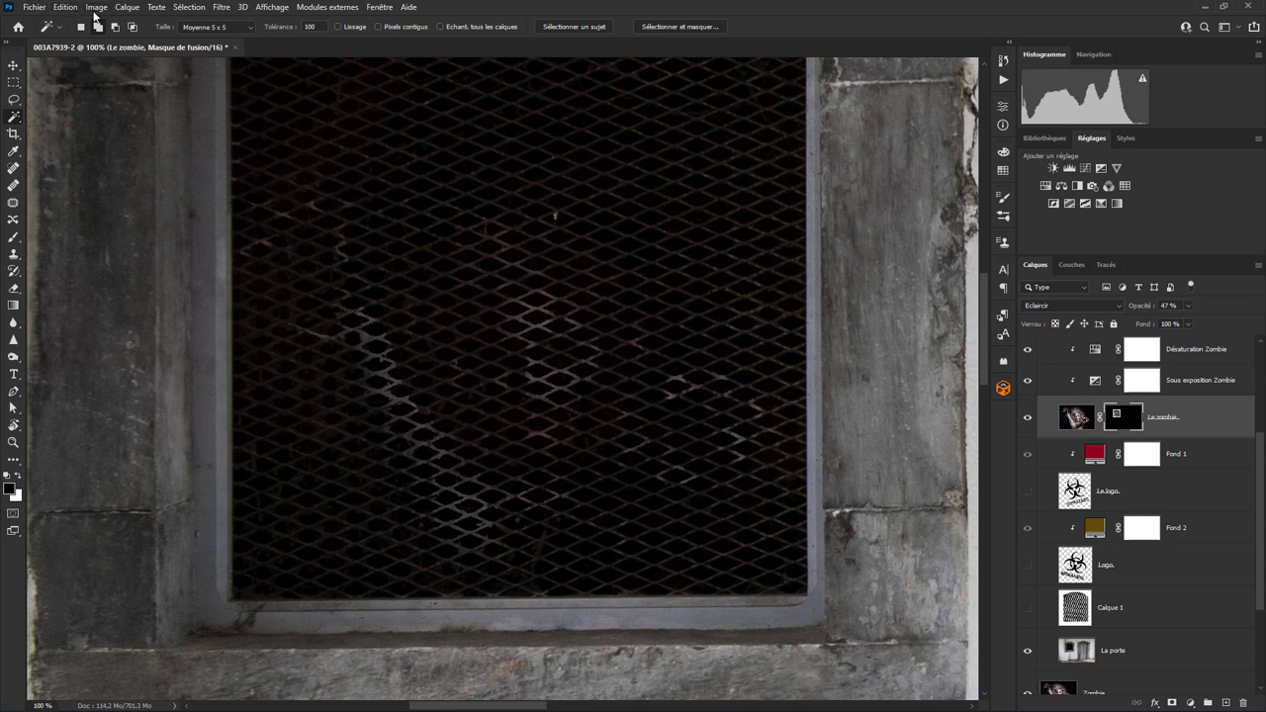
Step: Invert the Le zombie layer mask so the zombie shows between the mesh wires
{"action": "left_click", "coordinate": [96, 9]}
{"action": "mouse_move", "coordinate": [166, 41]}
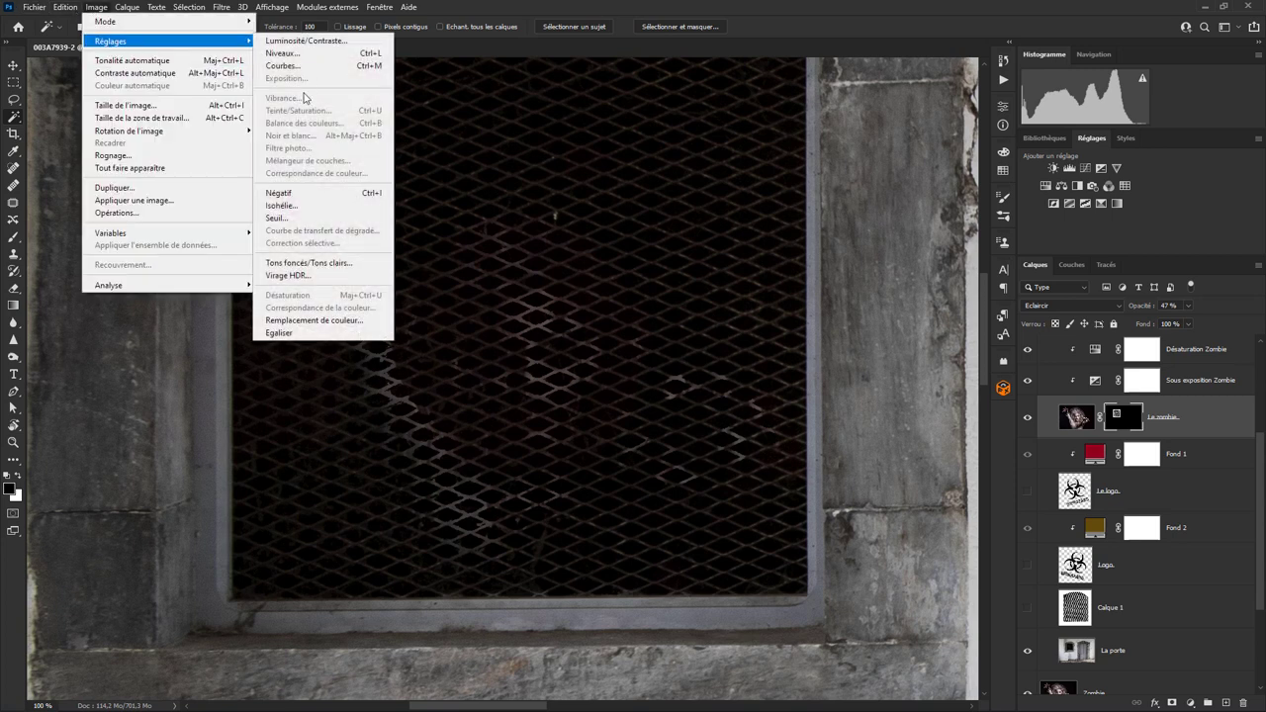
{"action": "left_click", "coordinate": [319, 194]}
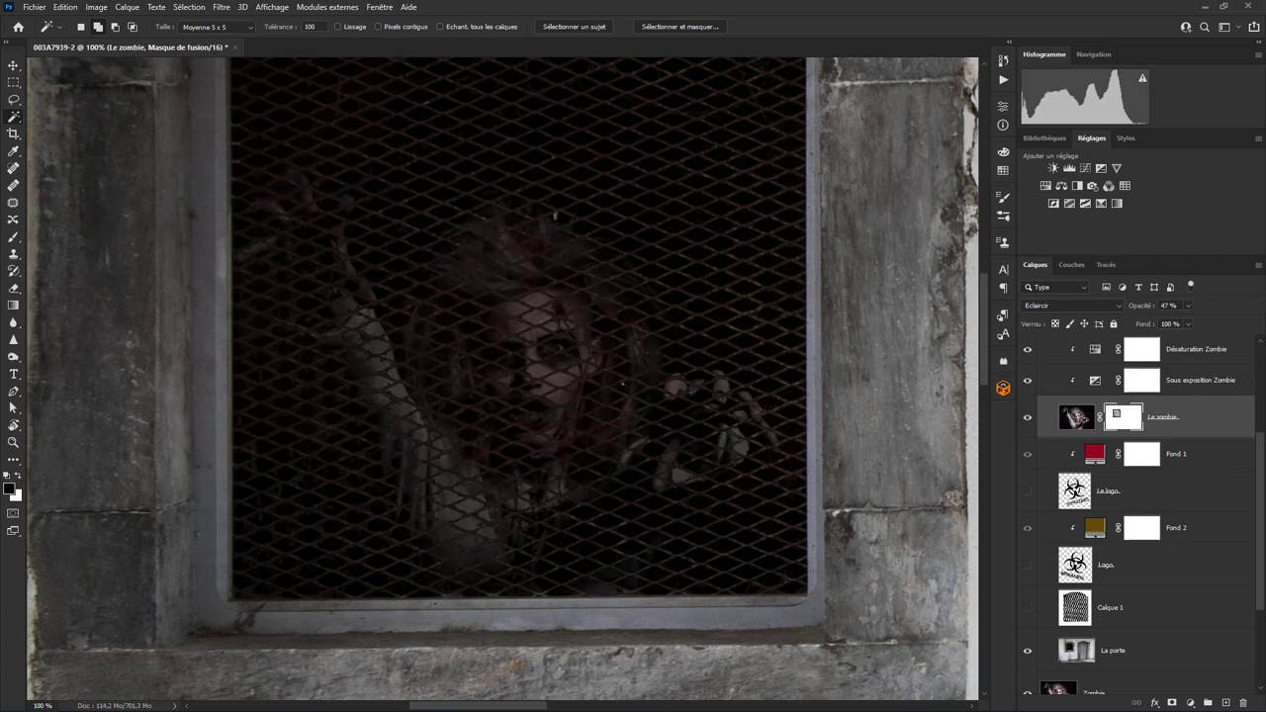
{"action": "scroll", "coordinate": [622, 382], "scroll_direction": "up", "scroll_amount": 2}
{"action": "scroll", "coordinate": [622, 382], "scroll_direction": "up", "scroll_amount": 1}
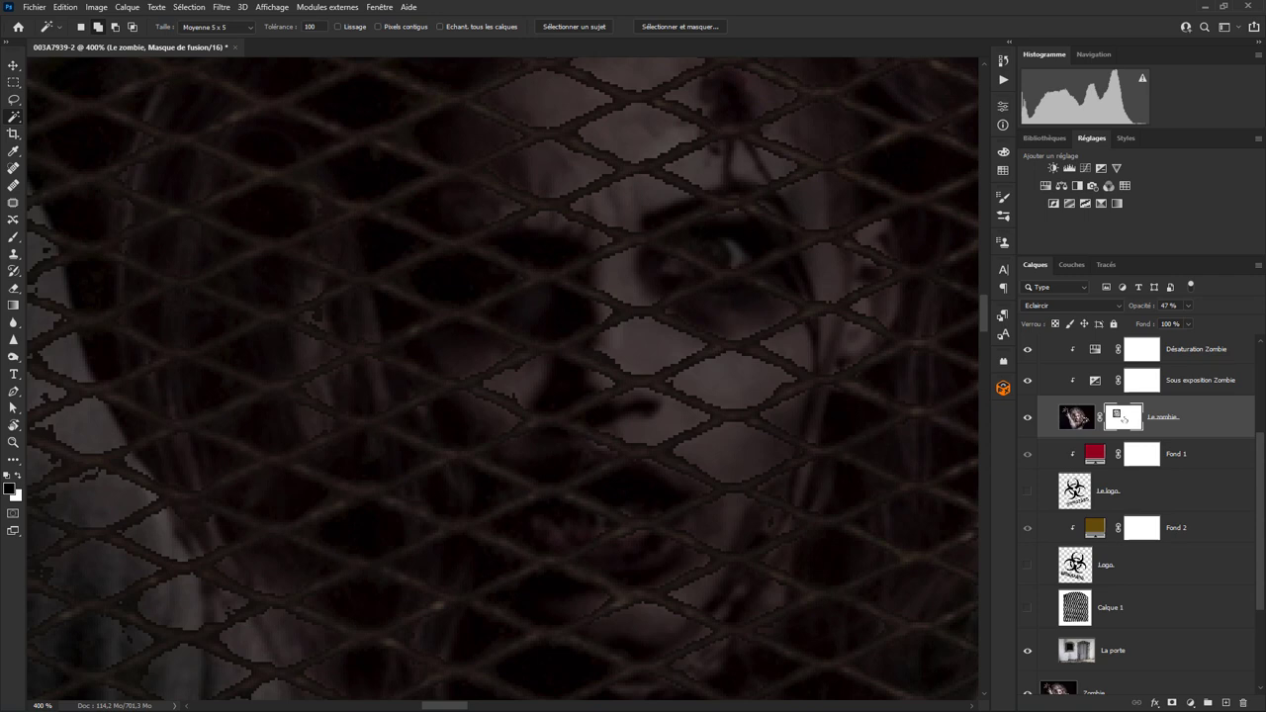
Step: Apply a 0,8 px Gaussian blur to the Le zombie mask and zoom out to the wall
{"action": "left_click", "coordinate": [221, 7]}
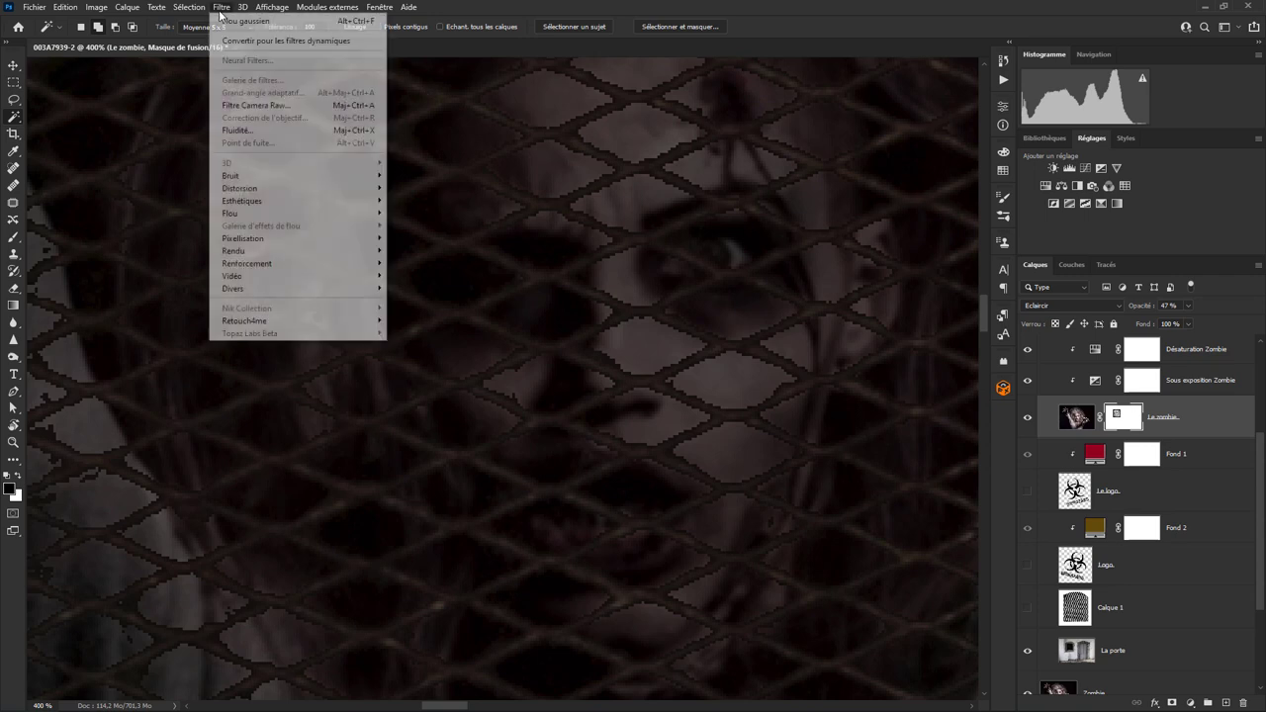
{"action": "mouse_move", "coordinate": [229, 212]}
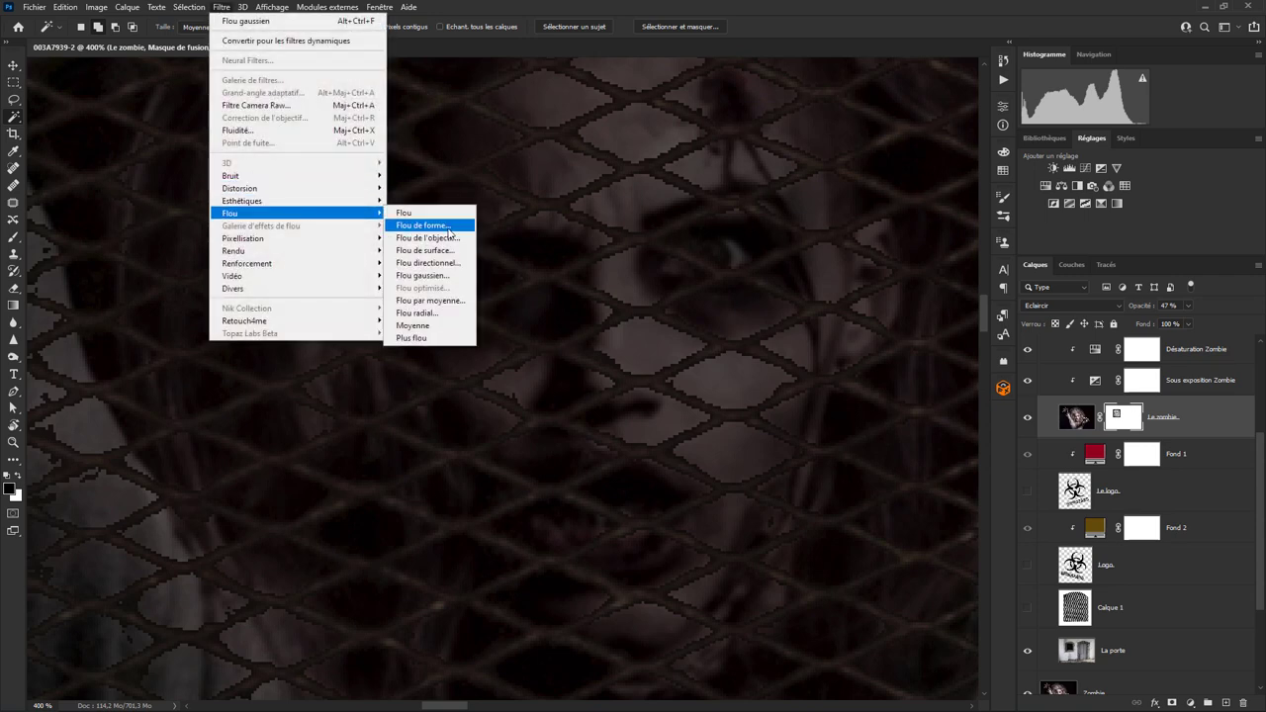
{"action": "left_click", "coordinate": [442, 277]}
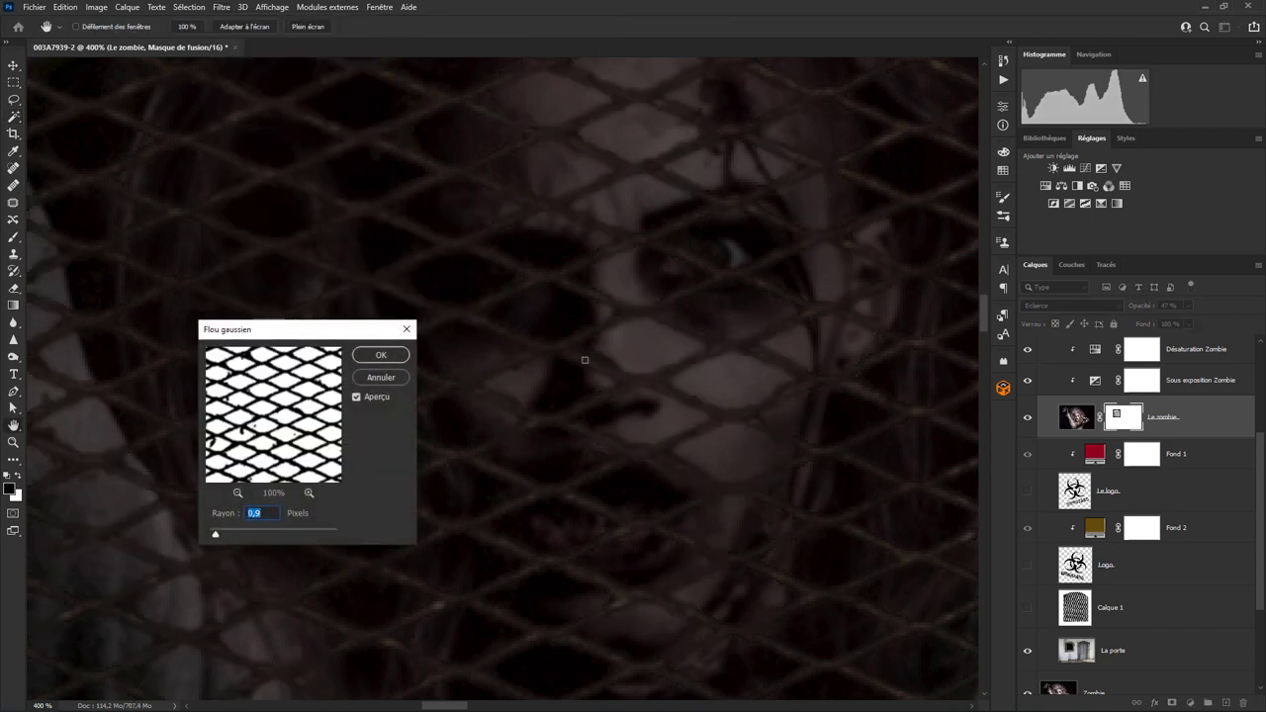
{"action": "left_click_drag", "start_coordinate": [215, 535], "coordinate": [215, 535]}
{"action": "left_click", "coordinate": [381, 356]}
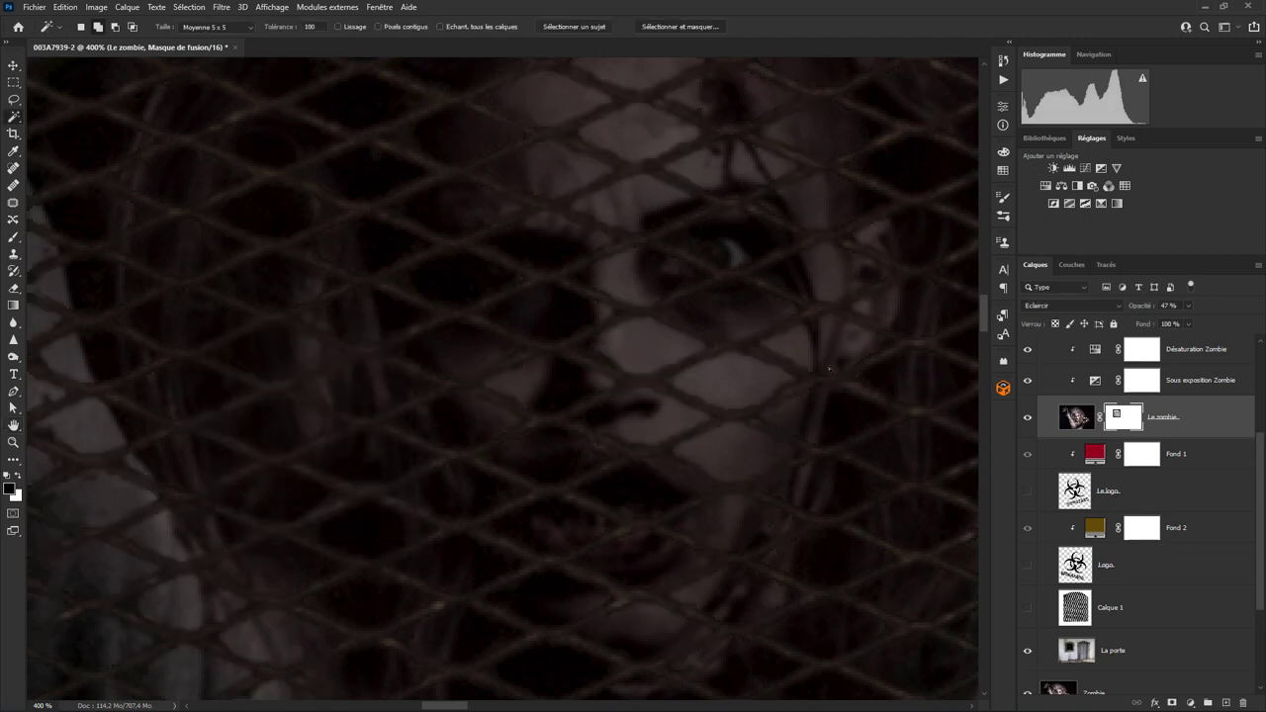
{"action": "key", "text": "ctrl+minus"}
{"action": "key", "text": "ctrl+minus"}
{"action": "key", "text": "ctrl+minus"}
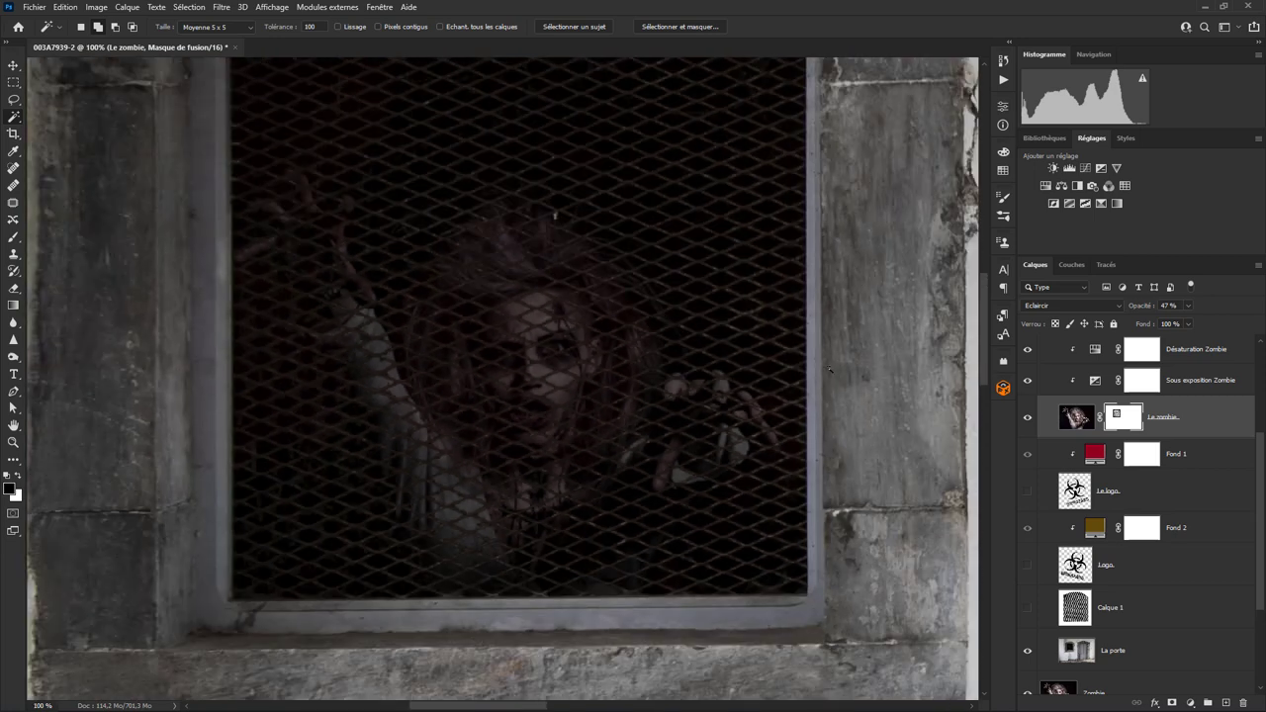
{"action": "key", "text": "ctrl+minus"}
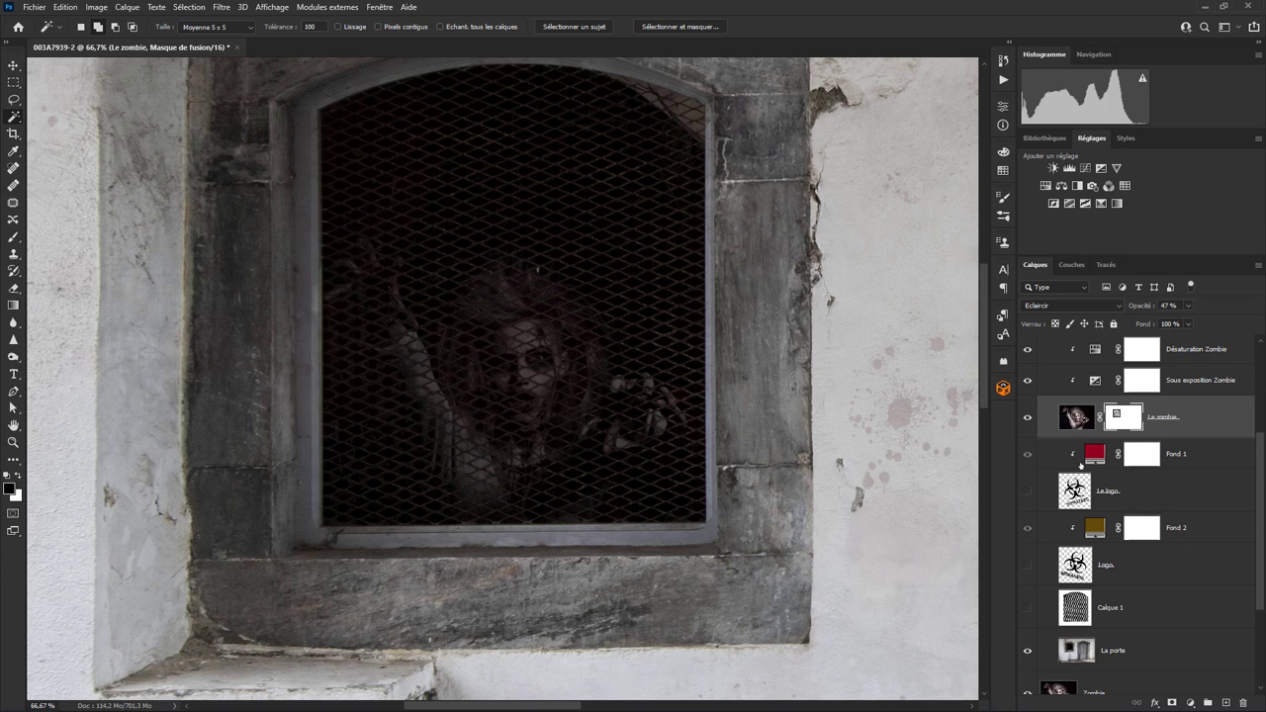
Step: Toggle Sous exposition Zombie on and off to compare the zombie with and without darkening
{"action": "left_click", "coordinate": [1028, 382]}
{"action": "left_click", "coordinate": [1028, 383]}
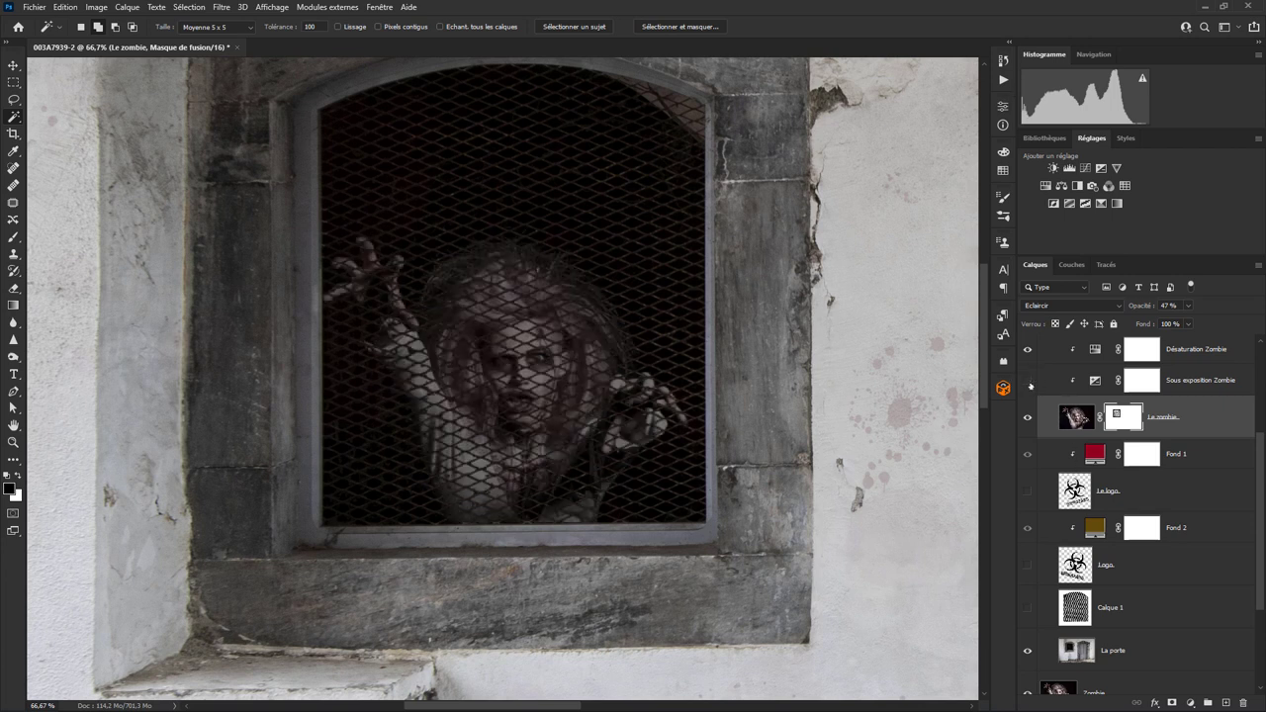
{"action": "left_click", "coordinate": [1028, 382]}
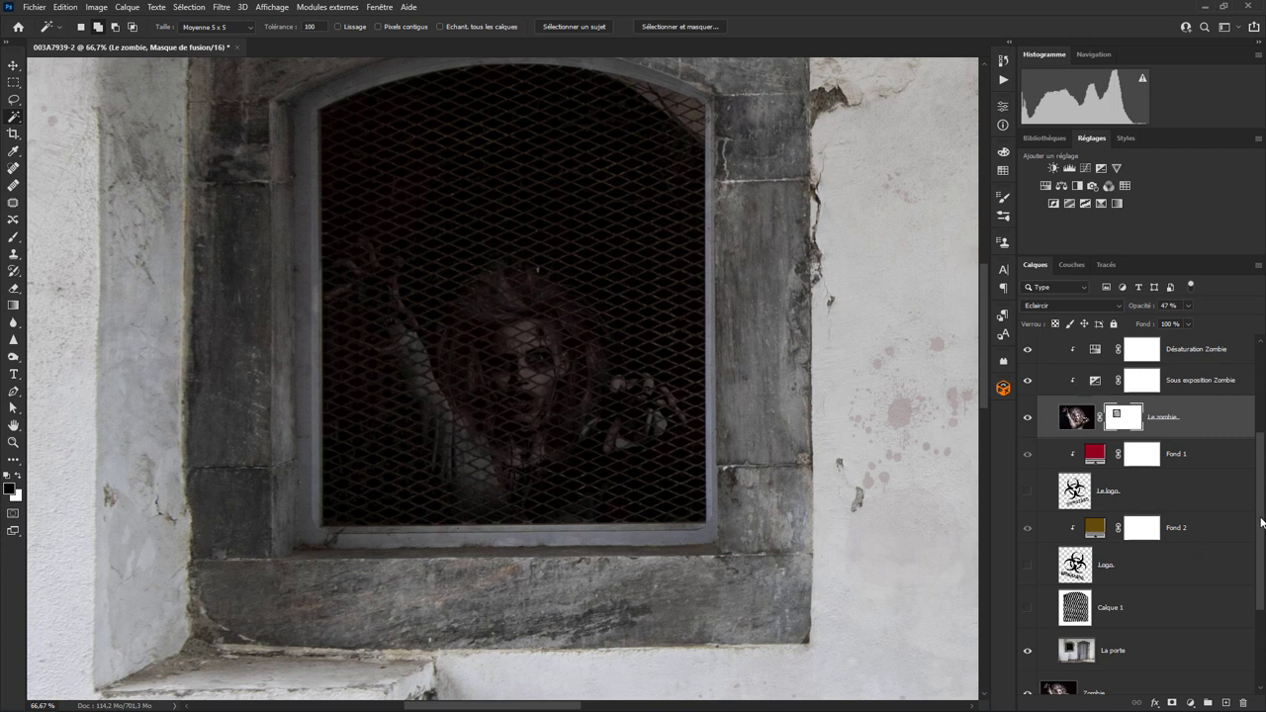
{"action": "scroll", "coordinate": [1147, 475], "scroll_direction": "up", "scroll_amount": 2}
Step: Compare the zombie without Désaturation Zombie, then bring up its hue/saturation settings
{"action": "left_click", "coordinate": [1029, 422]}
{"action": "left_click", "coordinate": [1028, 422]}
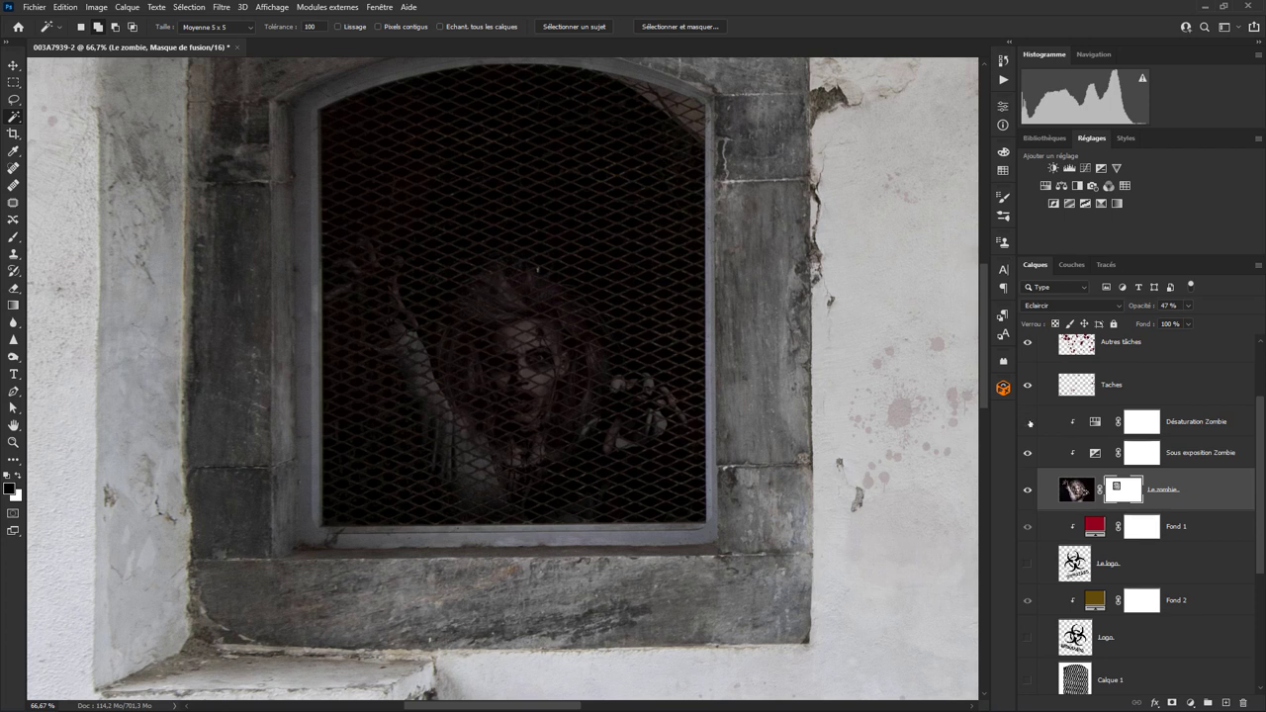
{"action": "double_click", "coordinate": [1094, 422]}
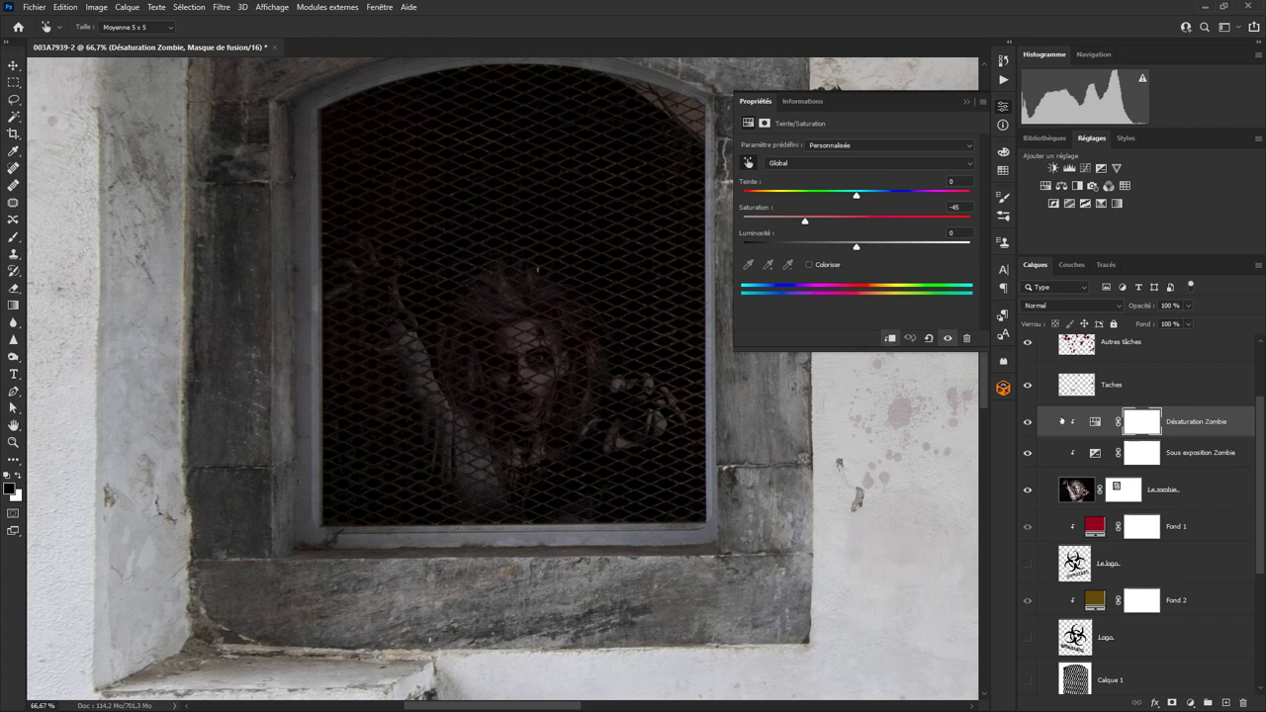
Step: Release and re-create the clipping mask so Désaturation Zombie clips to Le zombie
{"action": "right_click", "coordinate": [1173, 427]}
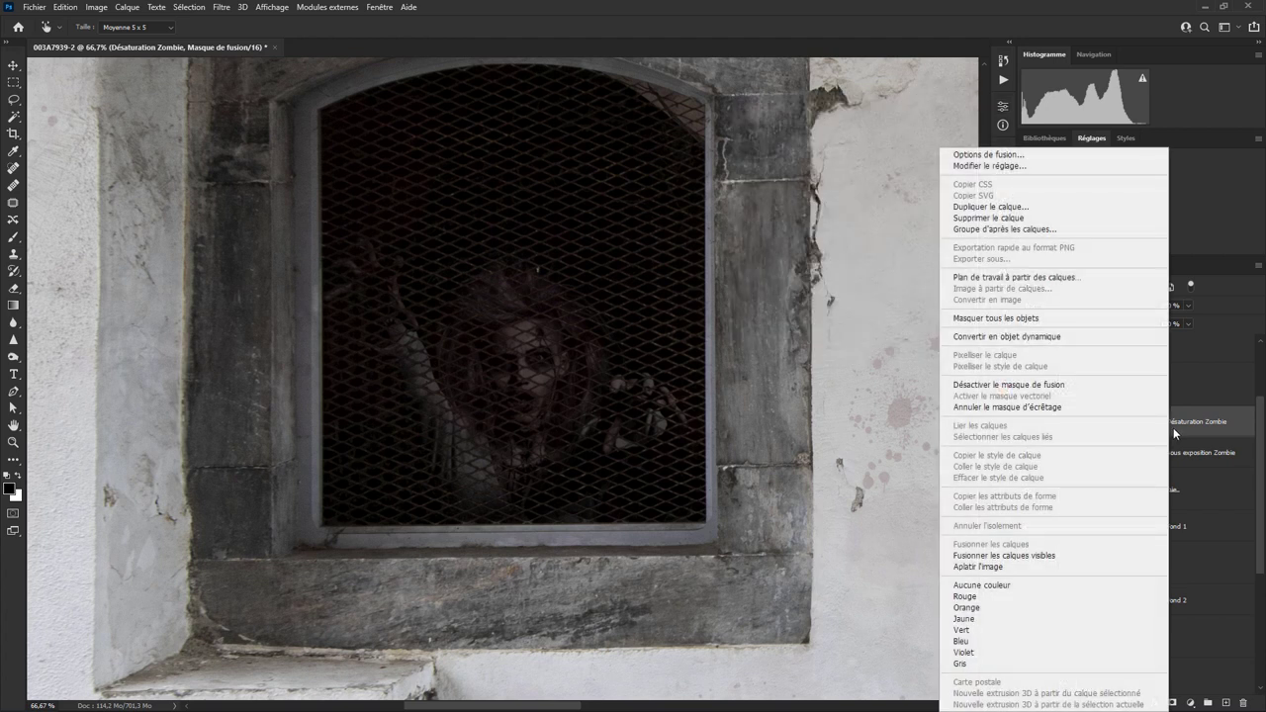
{"action": "left_click", "coordinate": [1004, 414]}
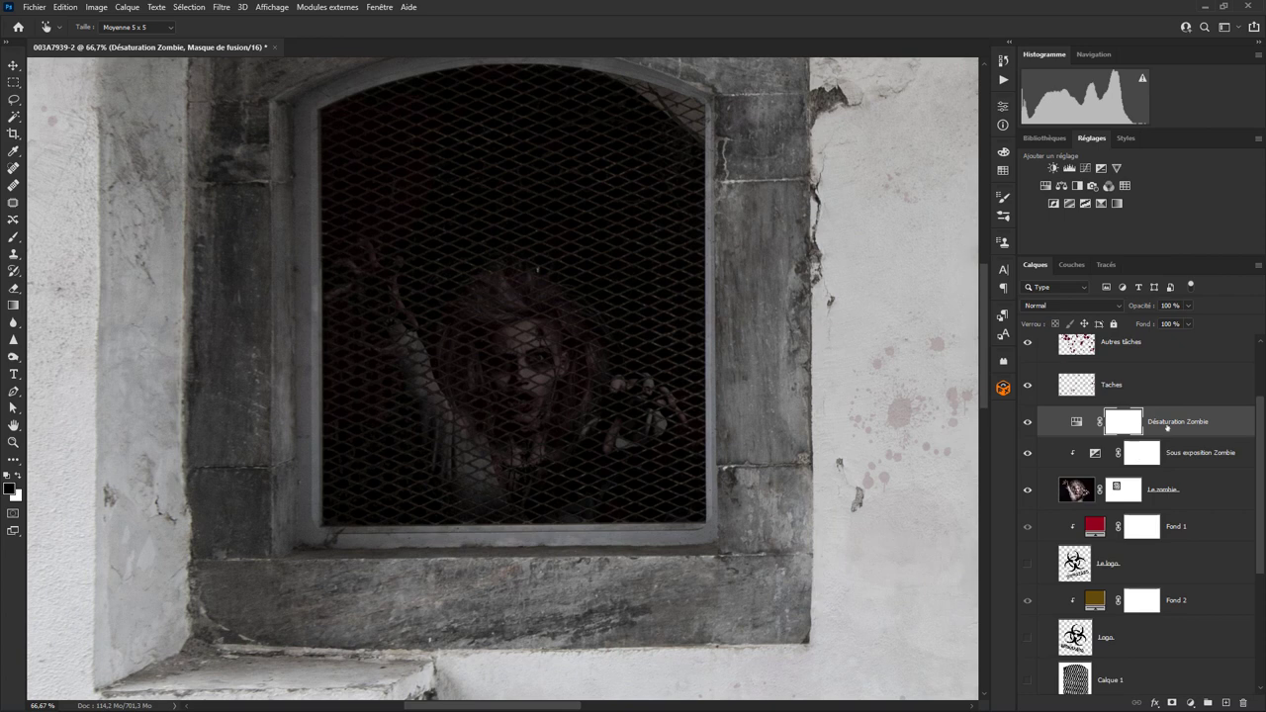
{"action": "right_click", "coordinate": [1167, 430]}
{"action": "left_click", "coordinate": [1072, 407]}
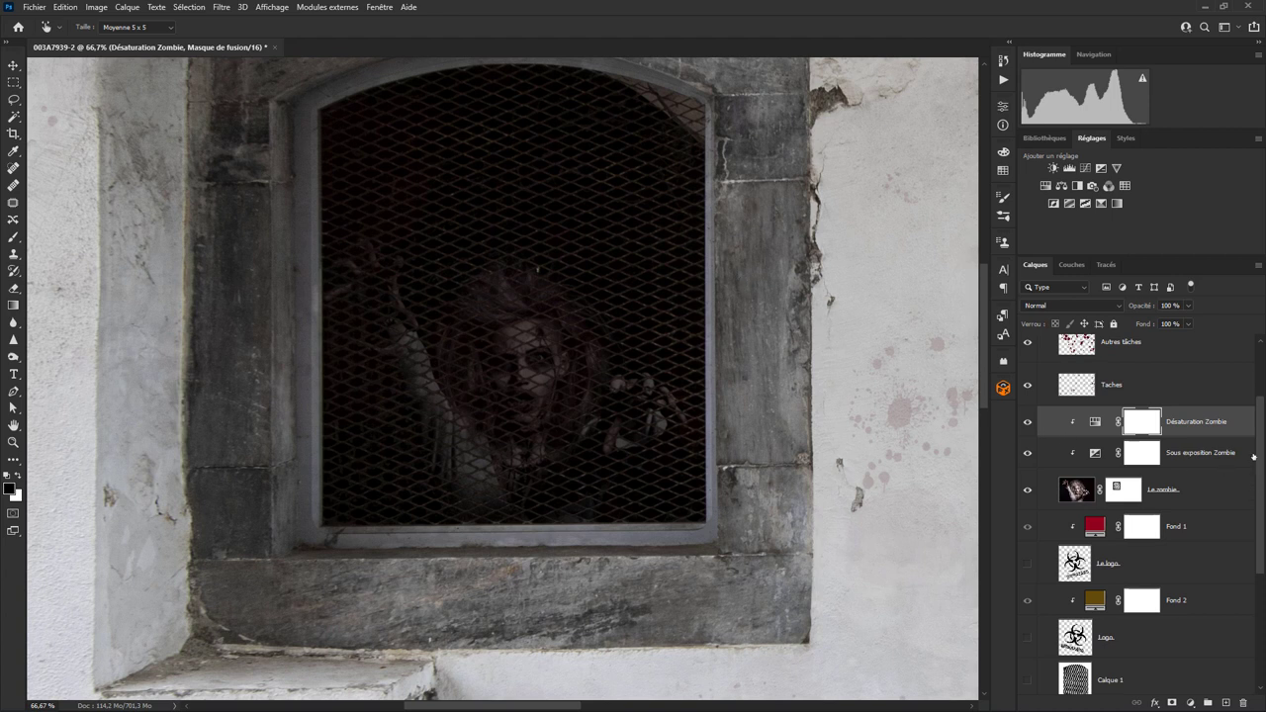
{"action": "left_click_drag", "start_coordinate": [1254, 455], "coordinate": [1256, 394]}
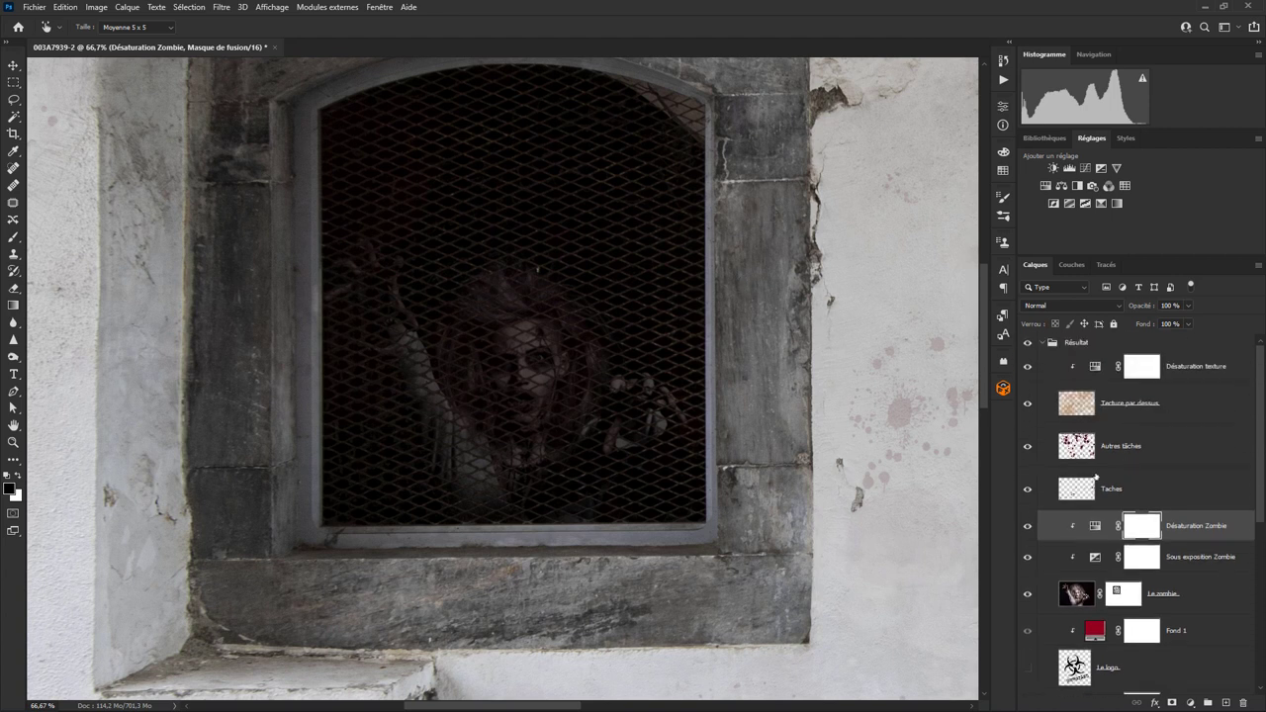
{"action": "key", "text": "ctrl+minus"}
{"action": "key", "text": "ctrl+minus"}
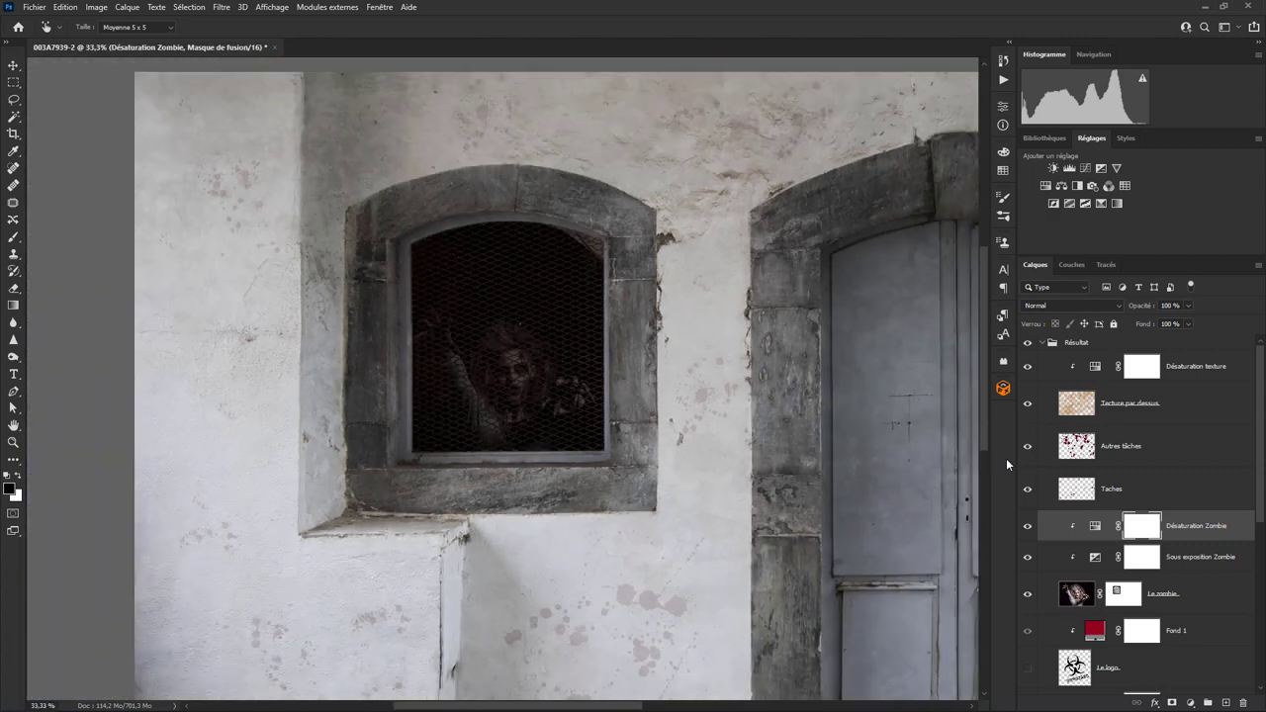
{"action": "key", "text": "ctrl+minus"}
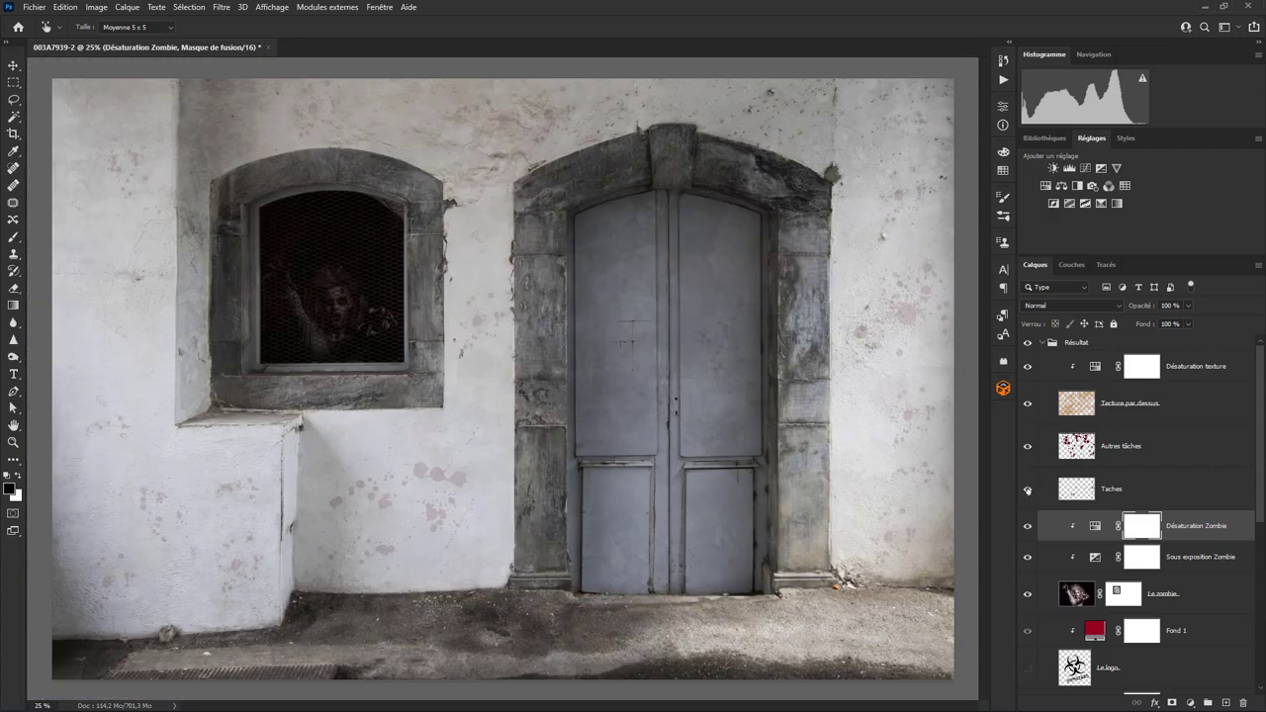
{"action": "left_click", "coordinate": [1027, 491]}
{"action": "left_click", "coordinate": [1026, 491]}
{"action": "left_click", "coordinate": [1026, 493]}
{"action": "left_click", "coordinate": [1027, 448]}
{"action": "left_click", "coordinate": [1027, 451]}
{"action": "left_click", "coordinate": [1027, 450]}
Step: Select the Brush tool with the Splatter Blood 3 preset at 2500 px
{"action": "left_click", "coordinate": [16, 240]}
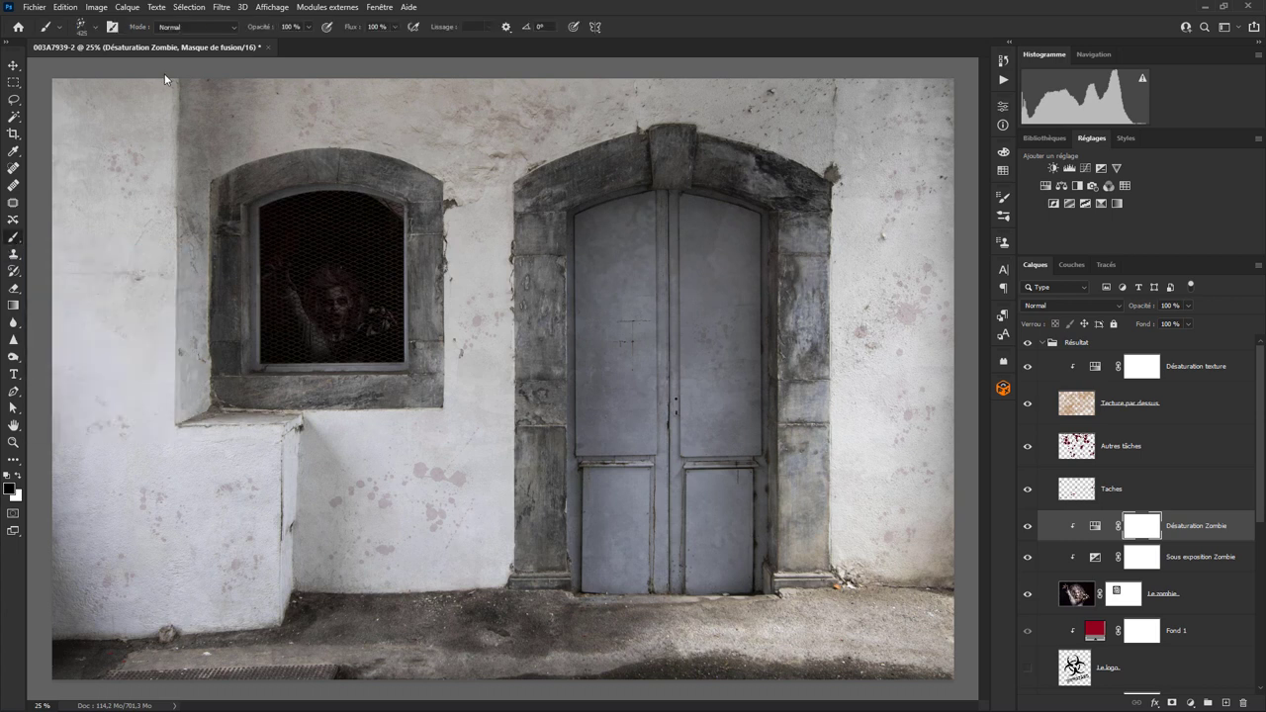
{"action": "left_click", "coordinate": [95, 30]}
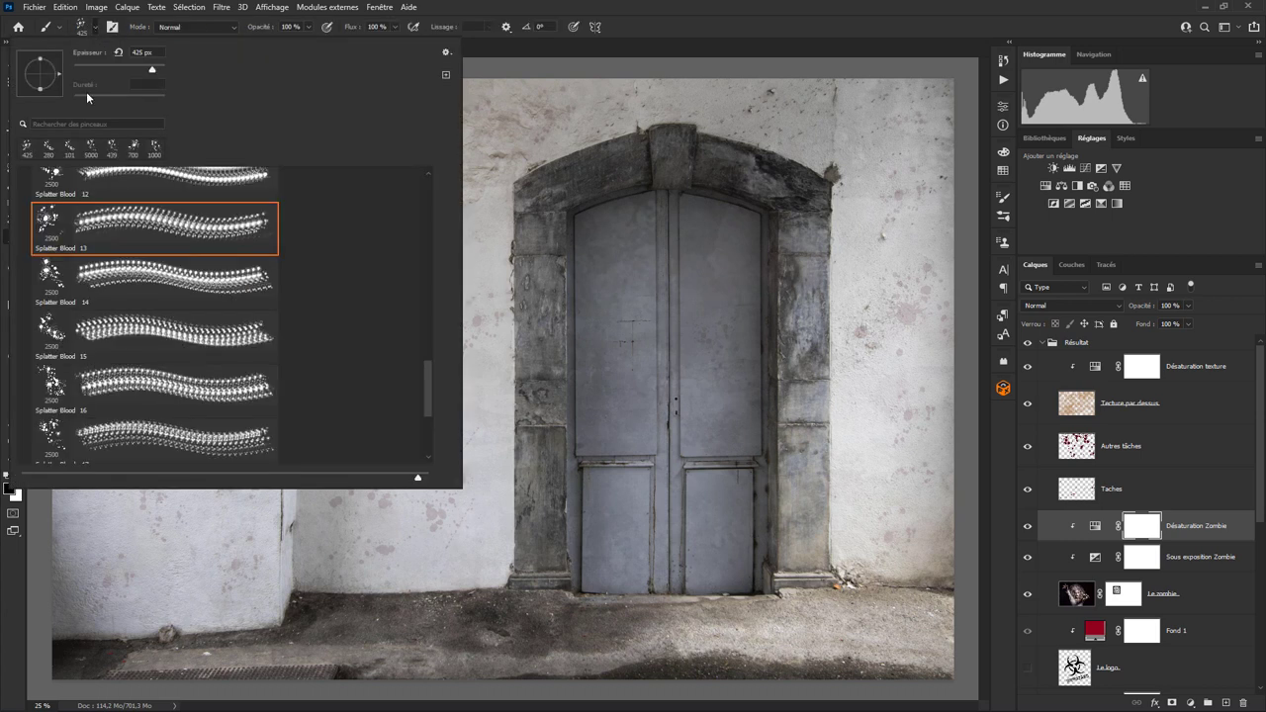
{"action": "left_click_drag", "start_coordinate": [427, 382], "coordinate": [407, 253]}
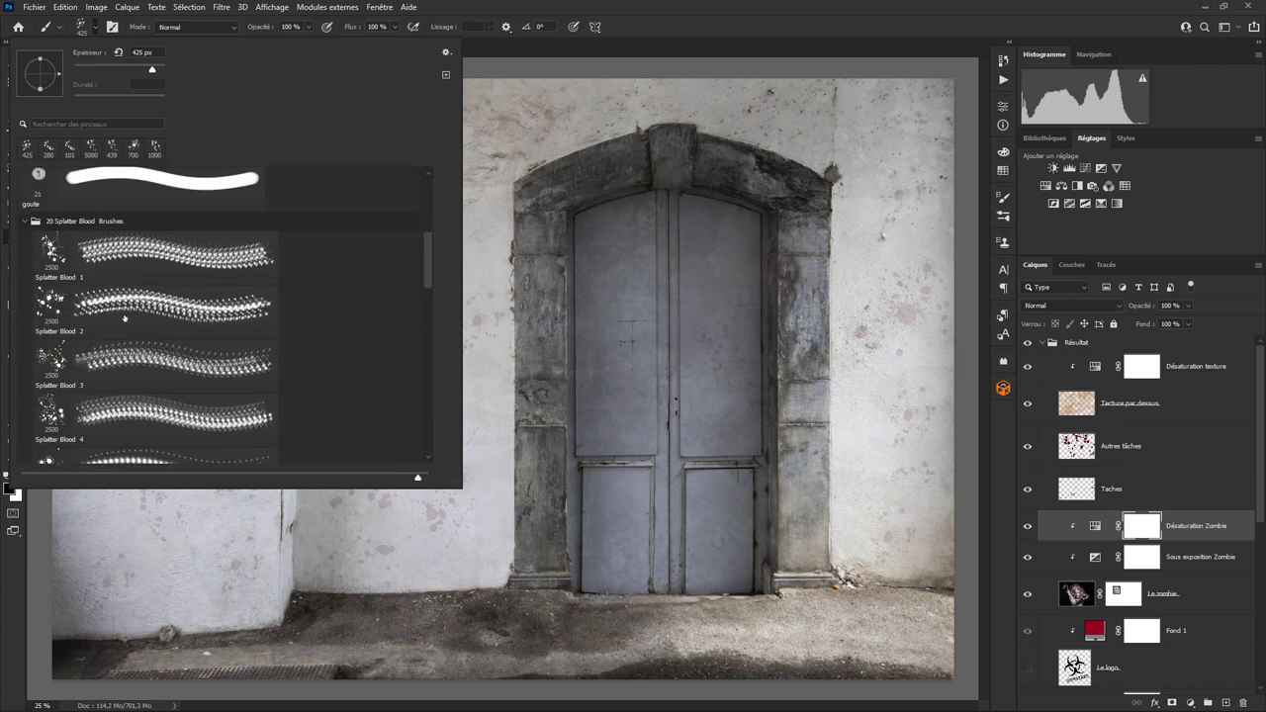
{"action": "left_click", "coordinate": [154, 368]}
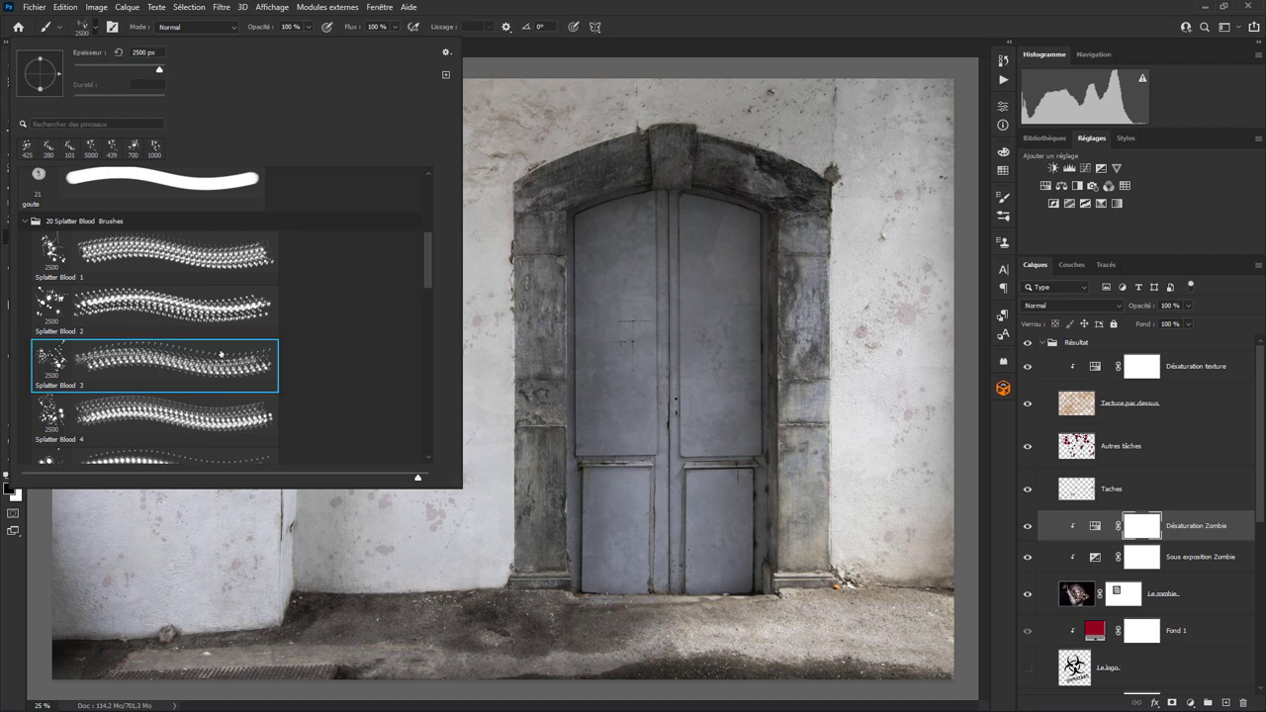
{"action": "key", "text": "Return"}
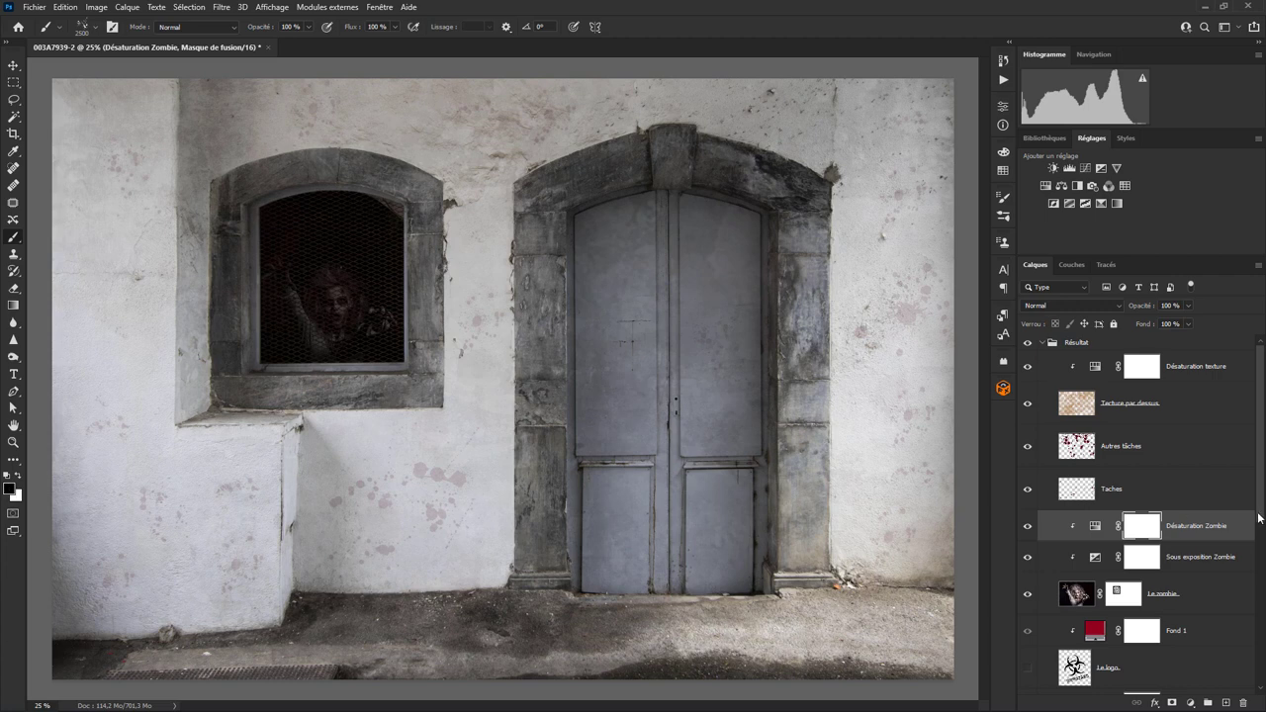
Step: On the Taches layer, undo a trial splatter and lower the layer opacity to 14%
{"action": "left_click", "coordinate": [1216, 488]}
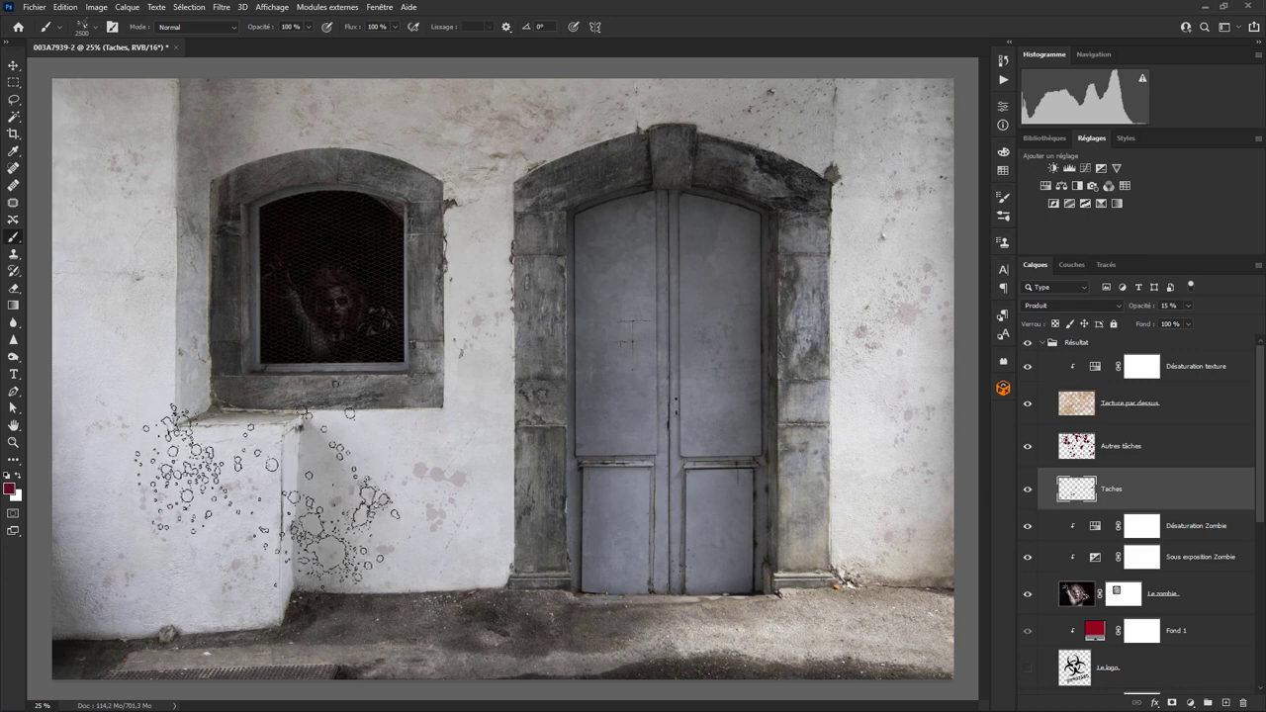
{"action": "left_click", "coordinate": [268, 494]}
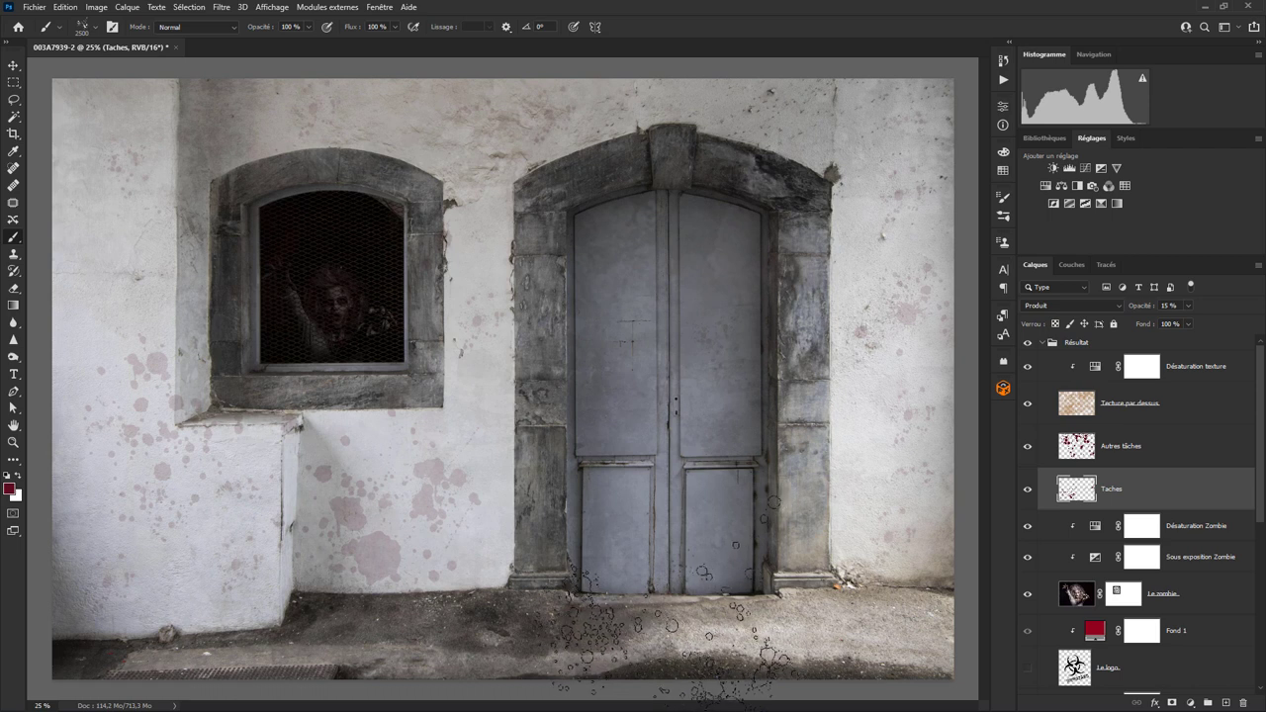
{"action": "key", "text": "ctrl+z"}
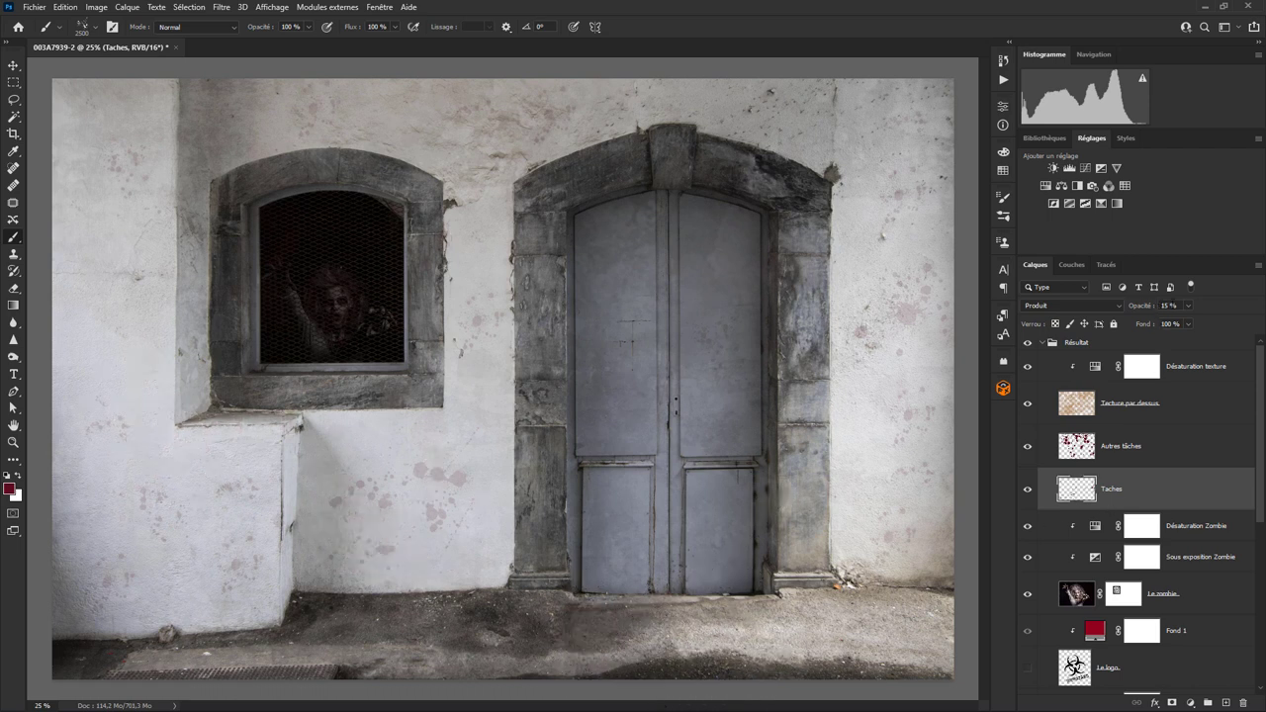
{"action": "left_click", "coordinate": [1188, 305]}
{"action": "left_click_drag", "start_coordinate": [1195, 321], "coordinate": [1189, 325]}
{"action": "left_click", "coordinate": [1128, 446]}
{"action": "left_click", "coordinate": [1076, 446], "text": "ctrl"}
{"action": "key", "text": "ctrl+d"}
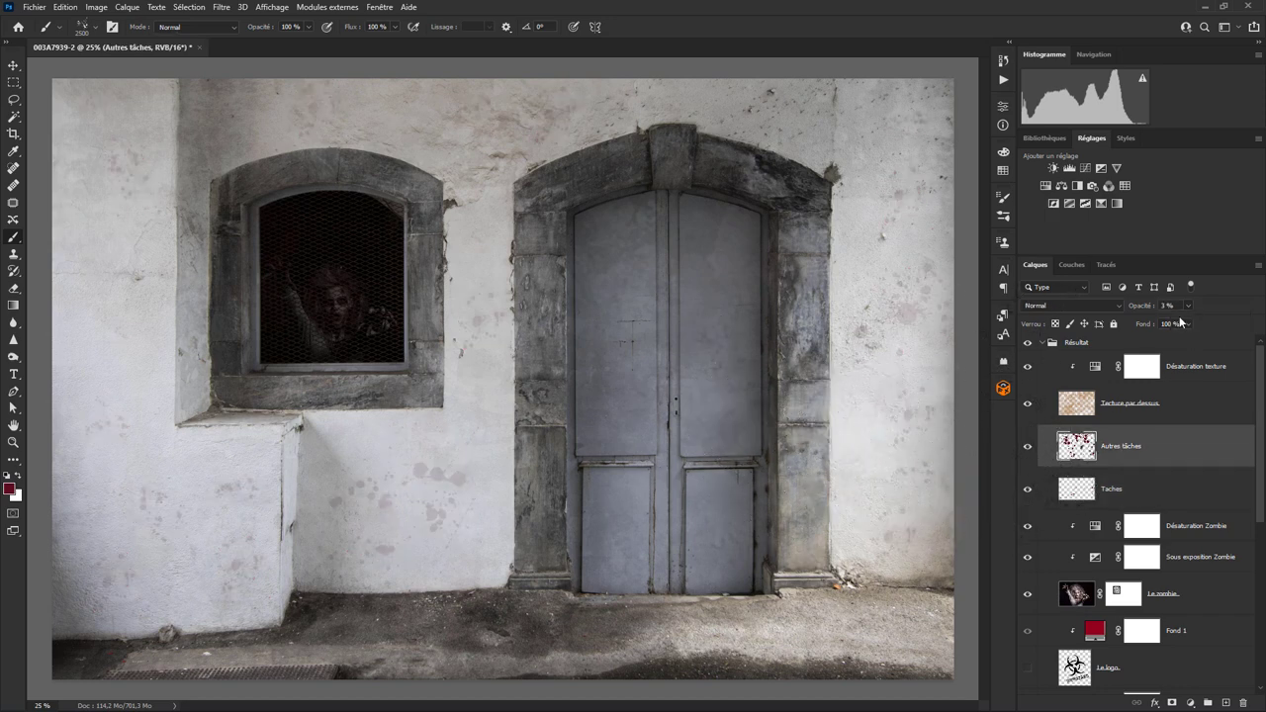
{"action": "left_click", "coordinate": [1188, 306]}
{"action": "mouse_move", "coordinate": [1188, 324]}
{"action": "left_mouse_down"}
{"action": "mouse_move", "coordinate": [1205, 328]}
{"action": "mouse_move", "coordinate": [1189, 327]}
{"action": "left_mouse_up"}
{"action": "left_click", "coordinate": [1027, 403]}
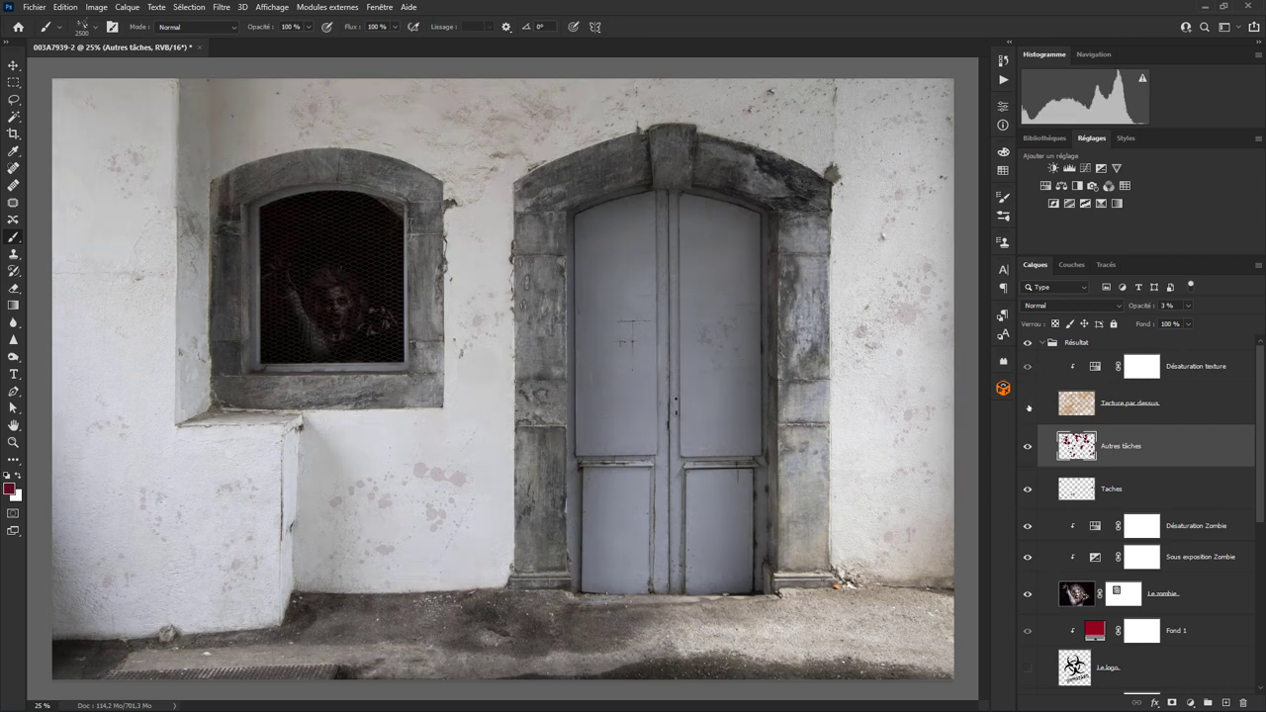
{"action": "left_click", "coordinate": [1027, 405]}
{"action": "left_click", "coordinate": [1027, 406]}
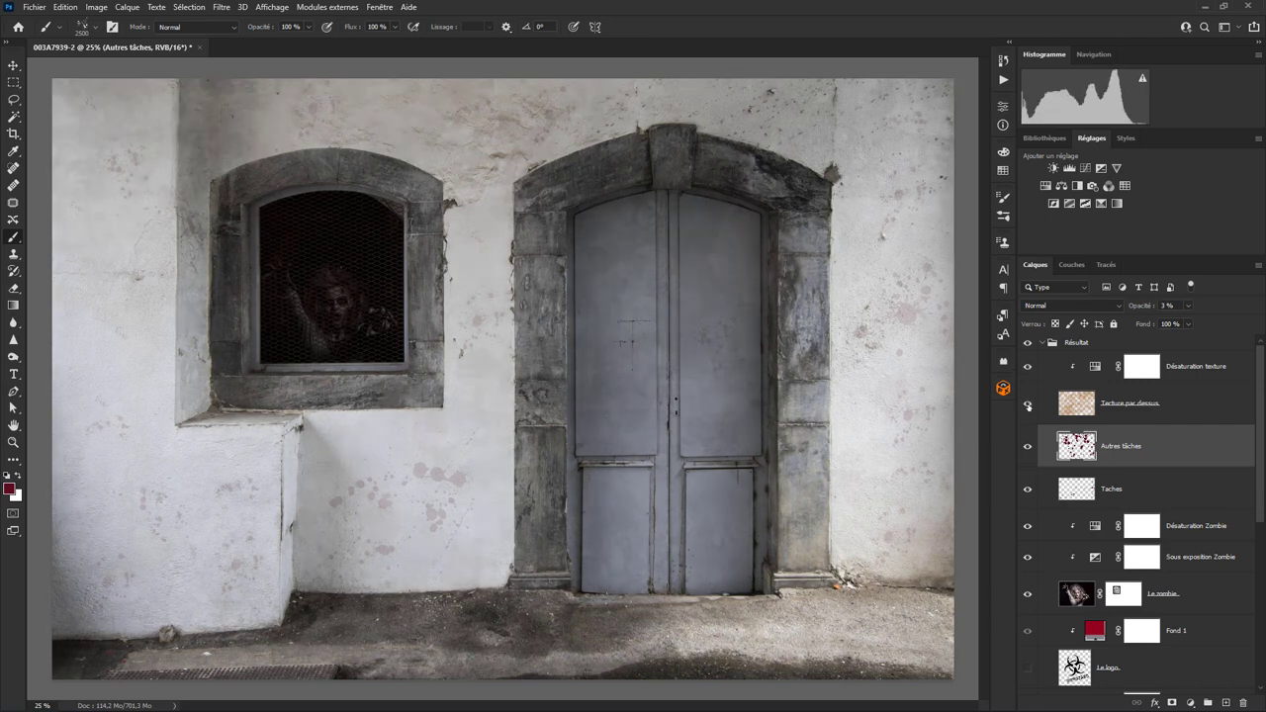
{"action": "left_click", "coordinate": [1027, 405]}
{"action": "left_click", "coordinate": [1157, 404]}
{"action": "left_click", "coordinate": [1027, 405]}
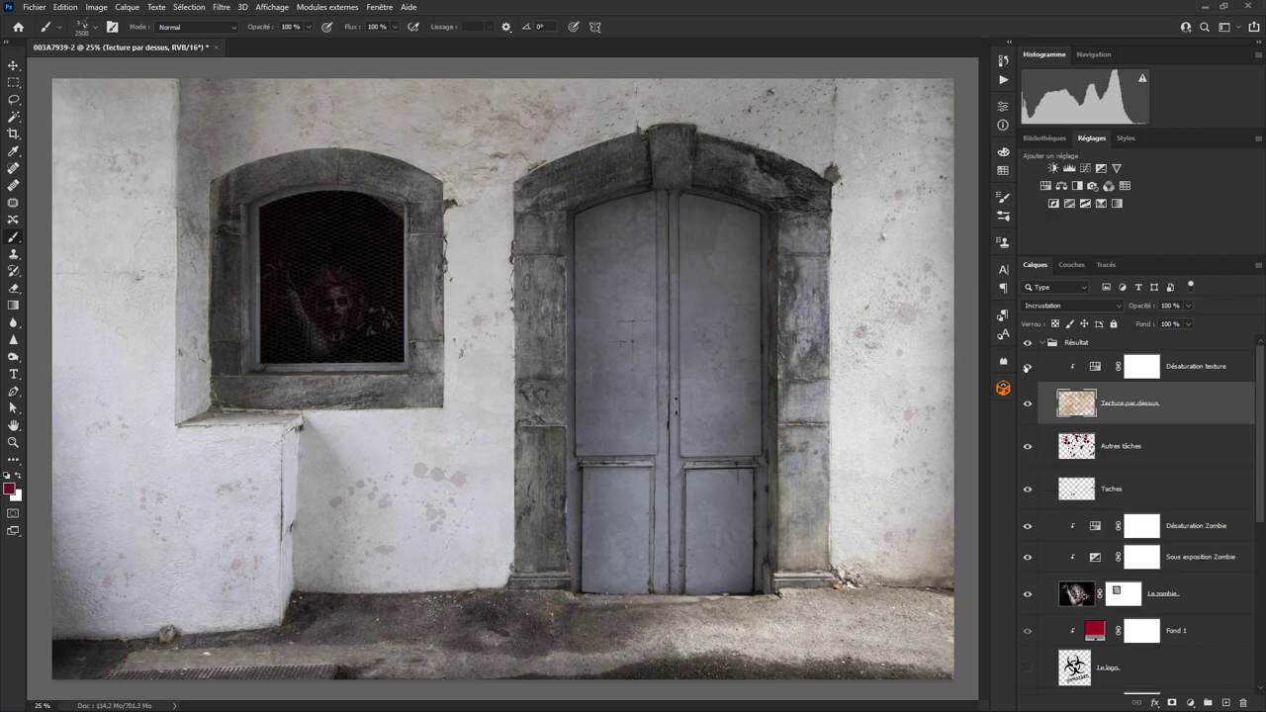
Step: Compare the texture without Désaturation texture, then bring up its Teinte/Saturation properties
{"action": "left_click", "coordinate": [1026, 367]}
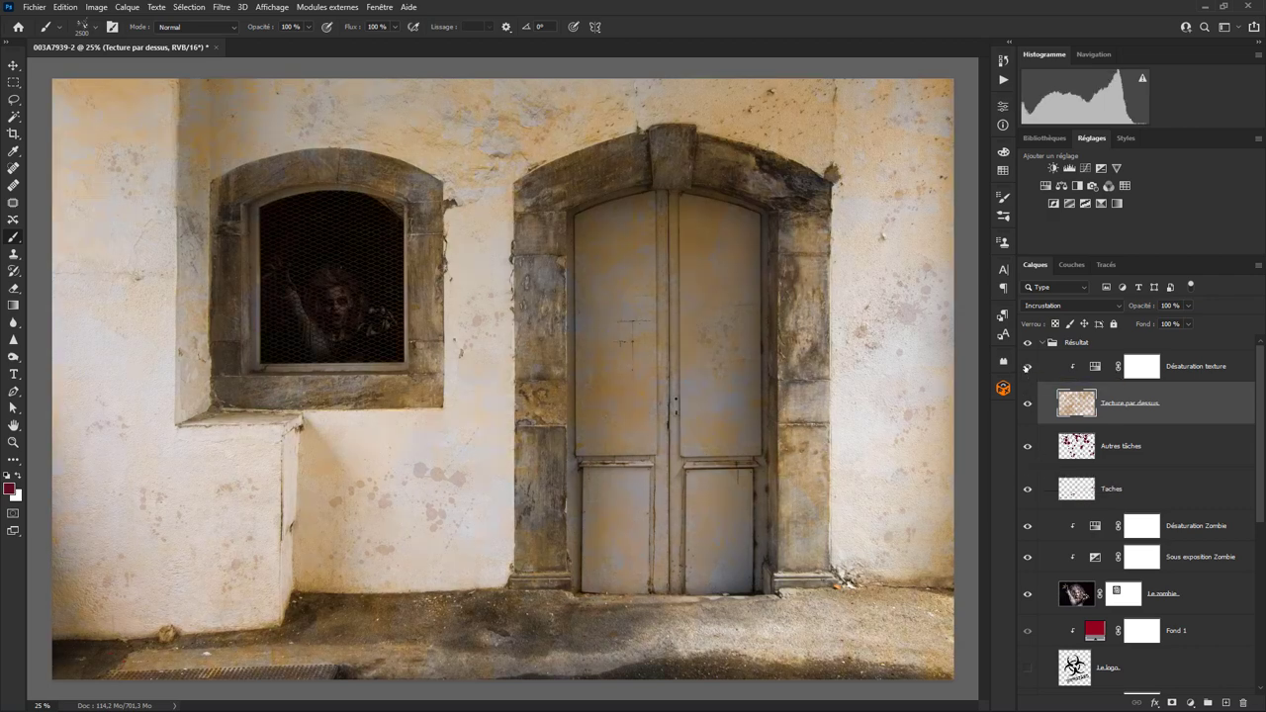
{"action": "left_click", "coordinate": [1026, 367]}
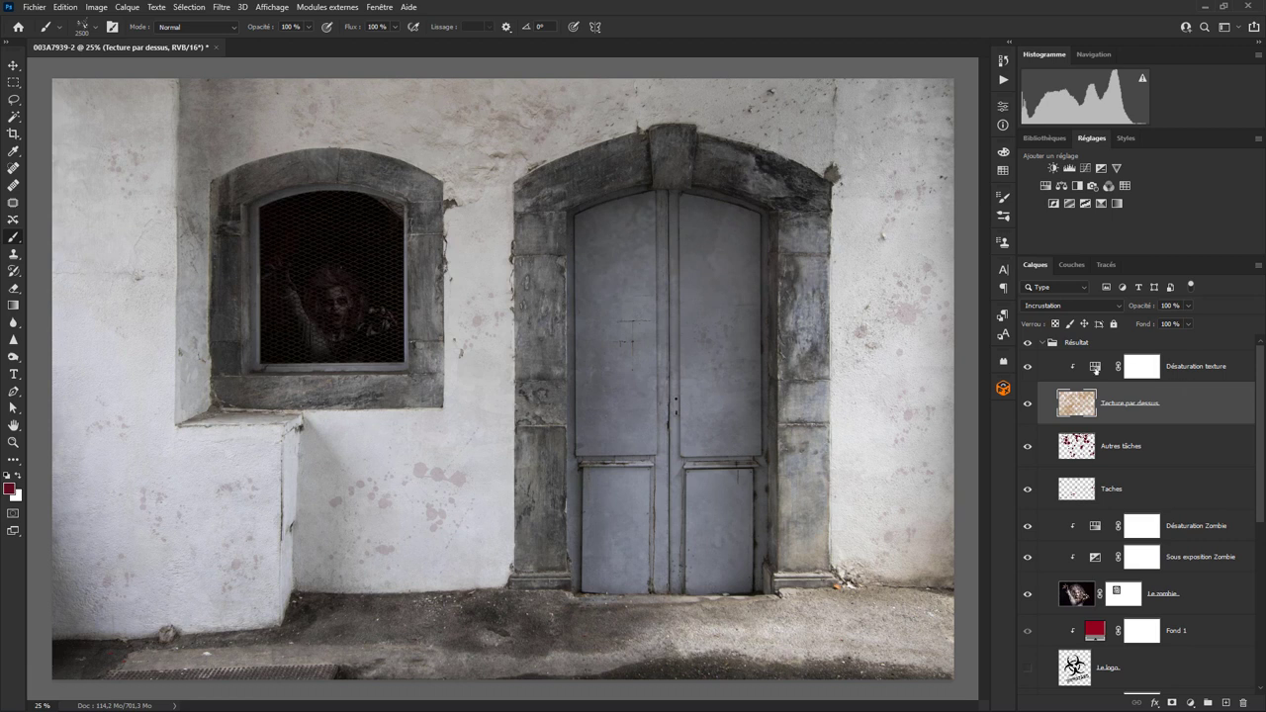
{"action": "double_click", "coordinate": [1094, 368]}
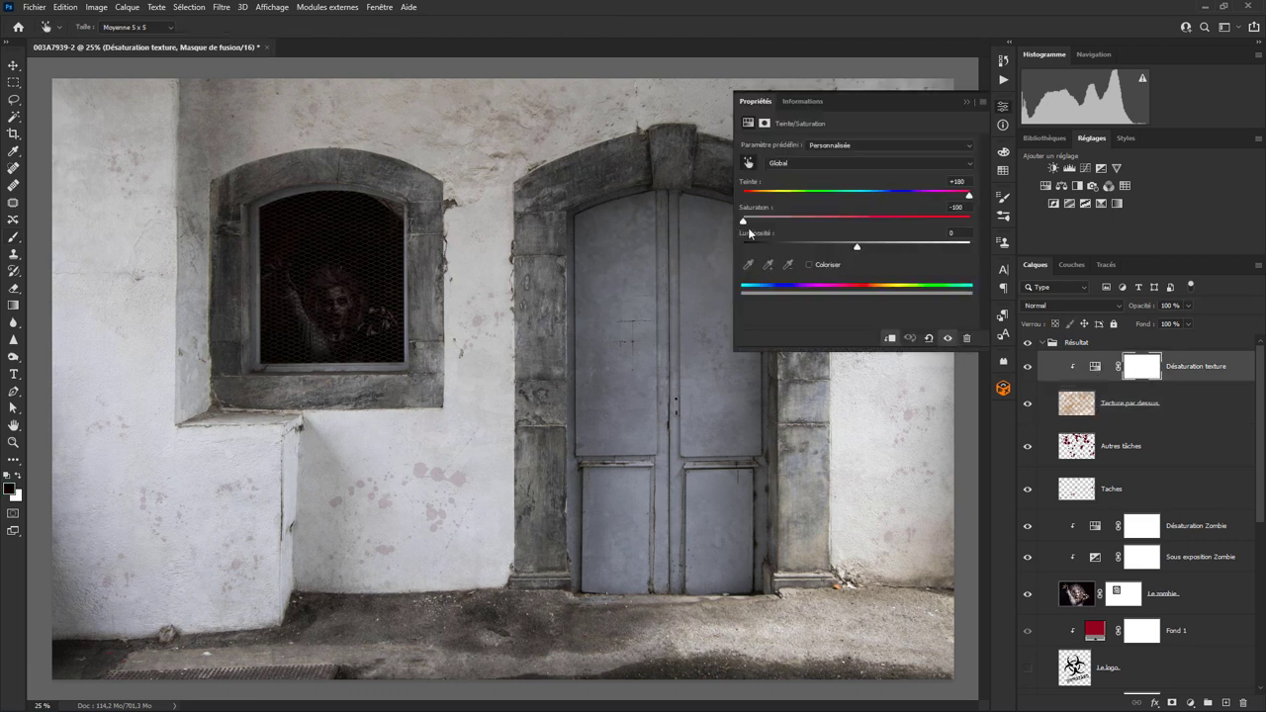